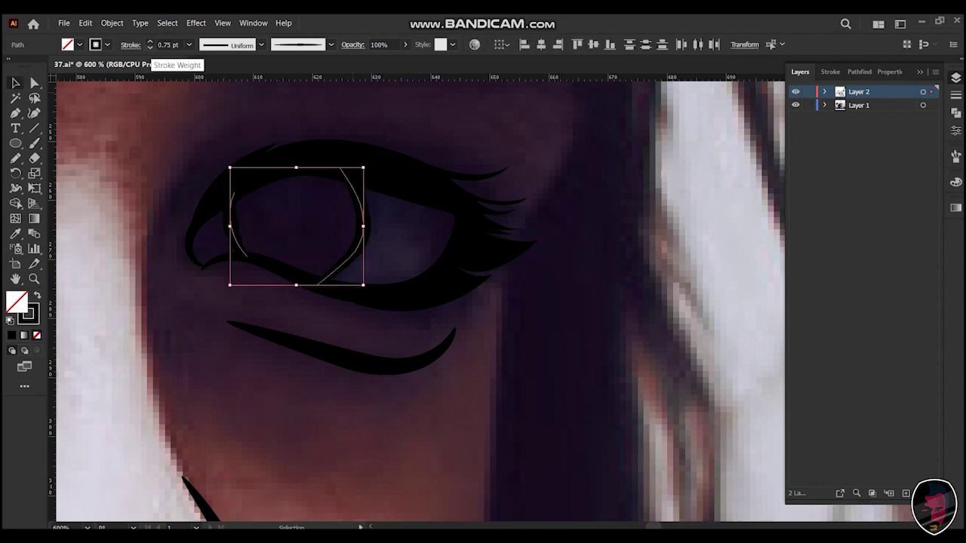
- Draw a thick crescent under the nose tip and give it a solid black fill
key("ctrl+shift+a")
scroll(415, 302, "left", 3)
scroll(415, 302, "down", 5)
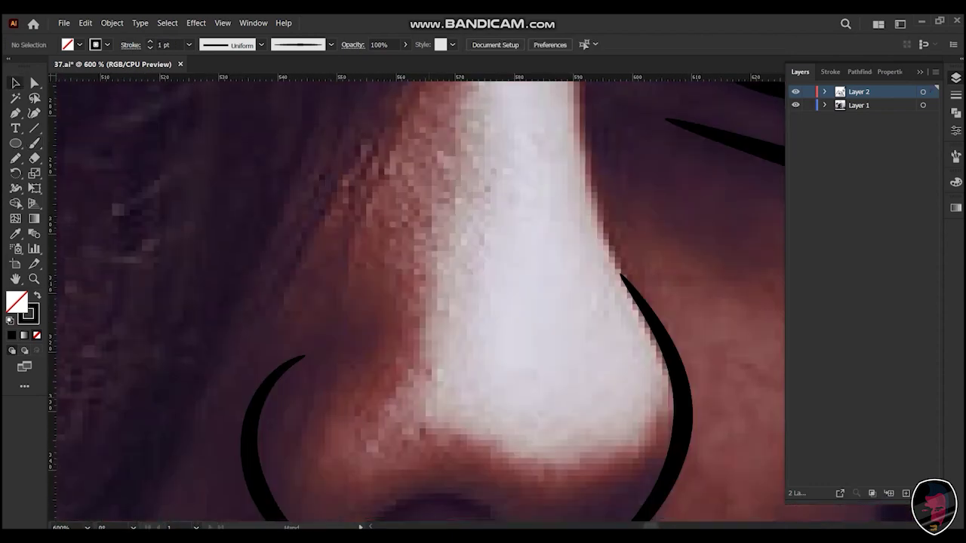
scroll(416, 301, "down", 3)
left_click_drag(456, 266, 536, 330)
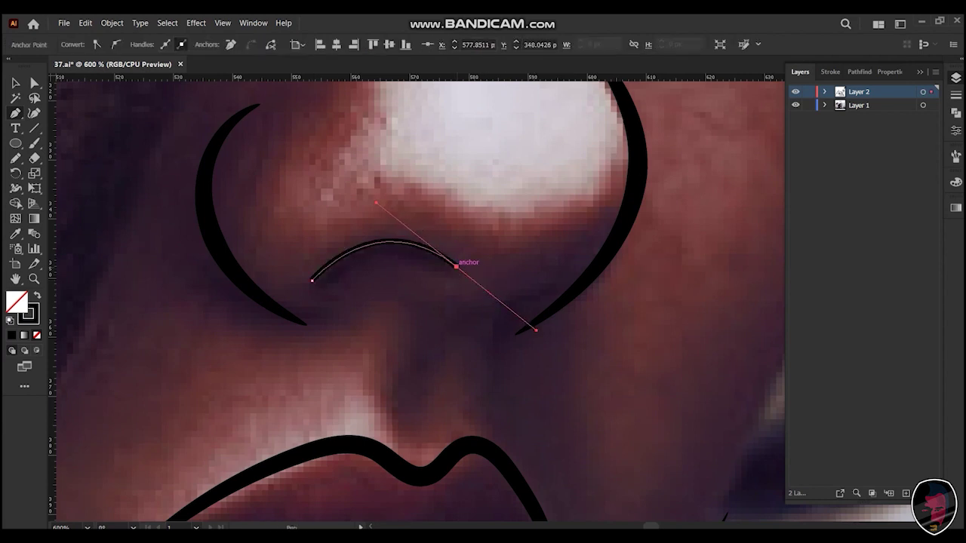
key("ctrl+plus")
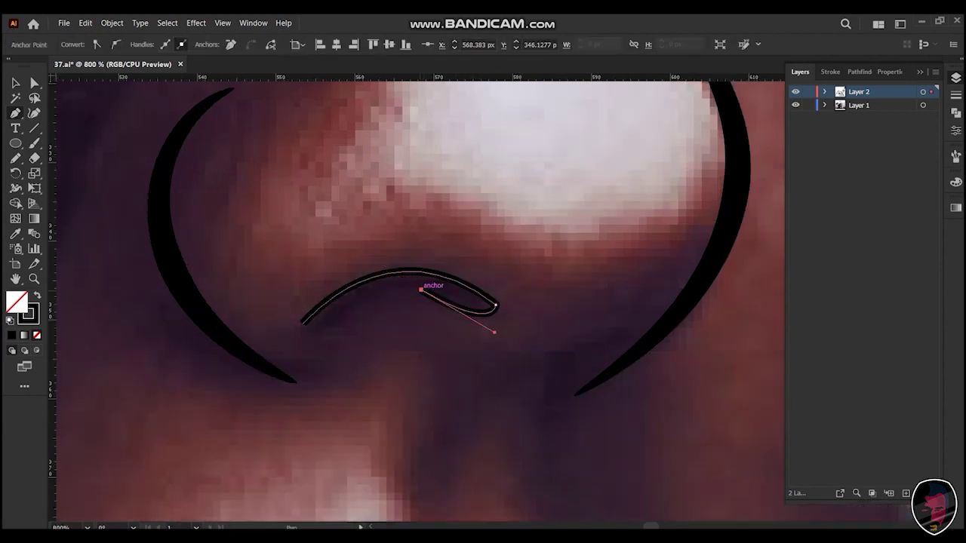
left_click_drag(302, 325, 305, 365)
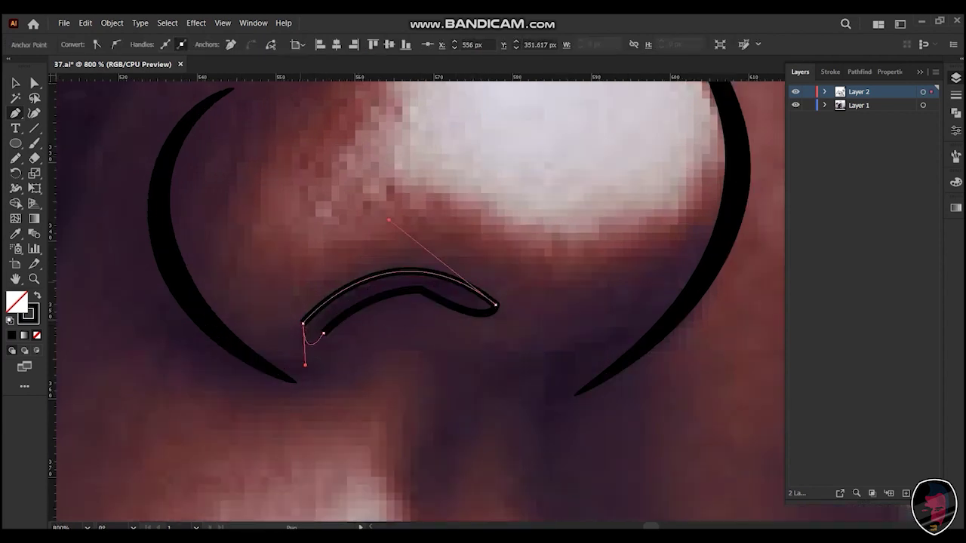
key("a")
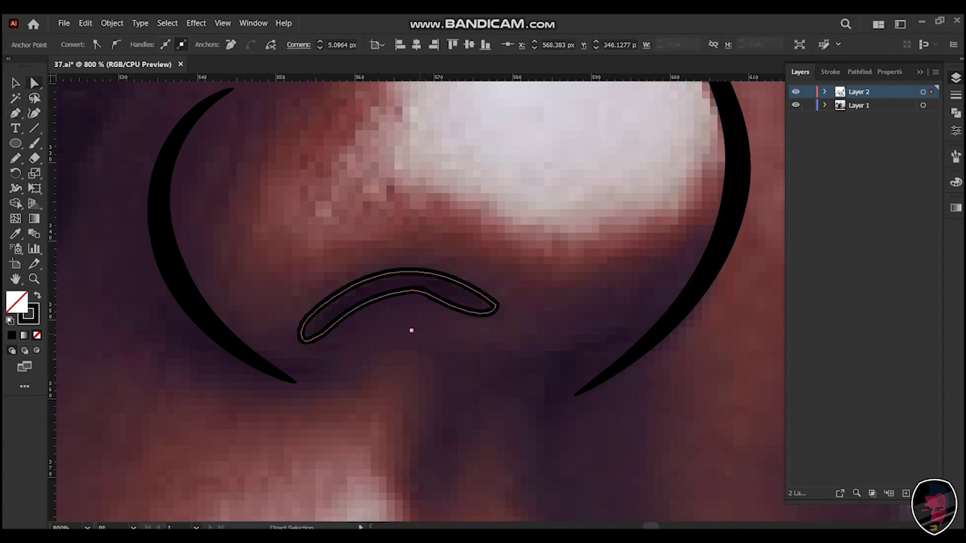
key("shift+x")
key("v")
- Draw a black leaf-shaped nostril beside the nose, then zoom out to the whole portrait
key("ctrl+shift+a")
left_click_drag(412, 330, 188, 273)
left_click(317, 303)
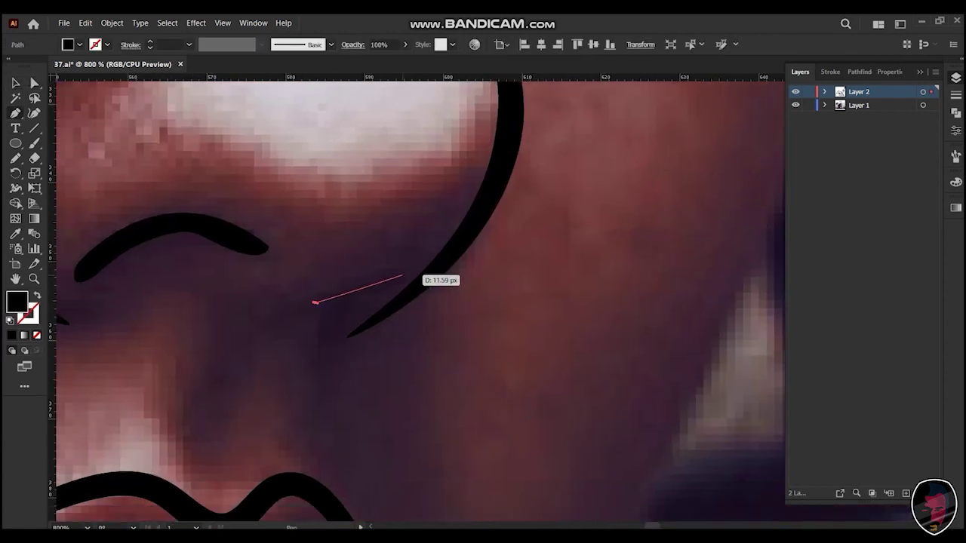
left_click_drag(408, 274, 469, 282)
left_click_drag(316, 303, 316, 369)
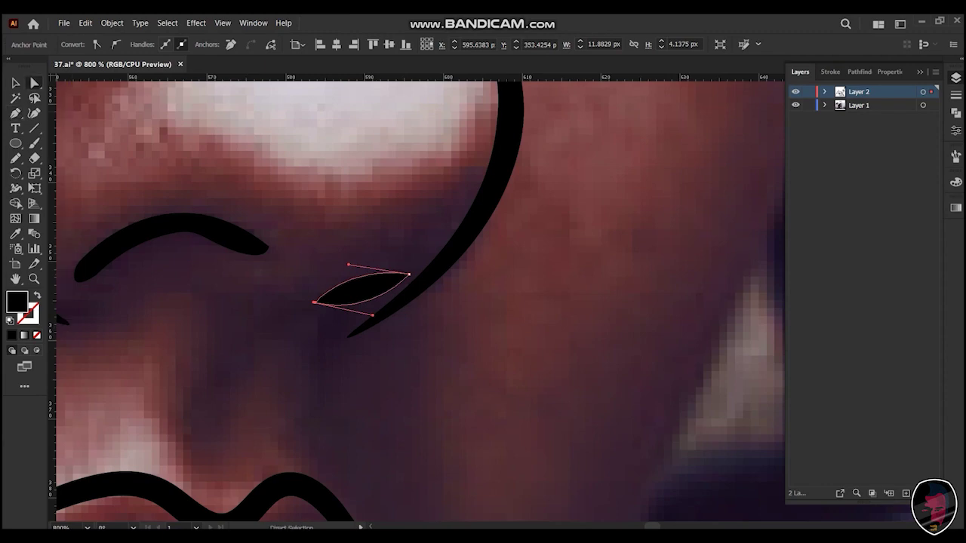
left_click(400, 277)
key("ctrl+shift+a")
key("v")
key("ctrl+0")
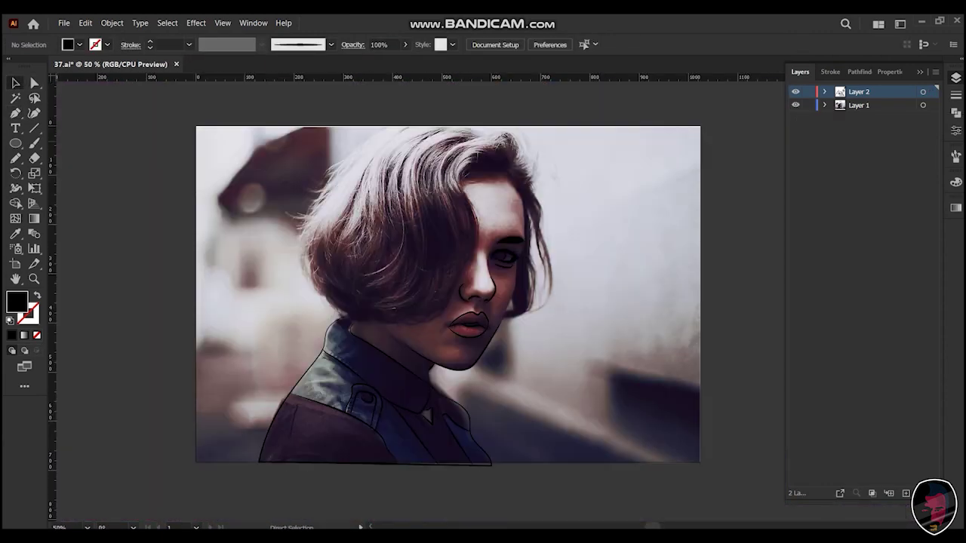
- Move the chin anchor point to match the photo's jawline
scroll(502, 280, "up", 3)
key("a")
left_click_drag(216, 252, 496, 338)
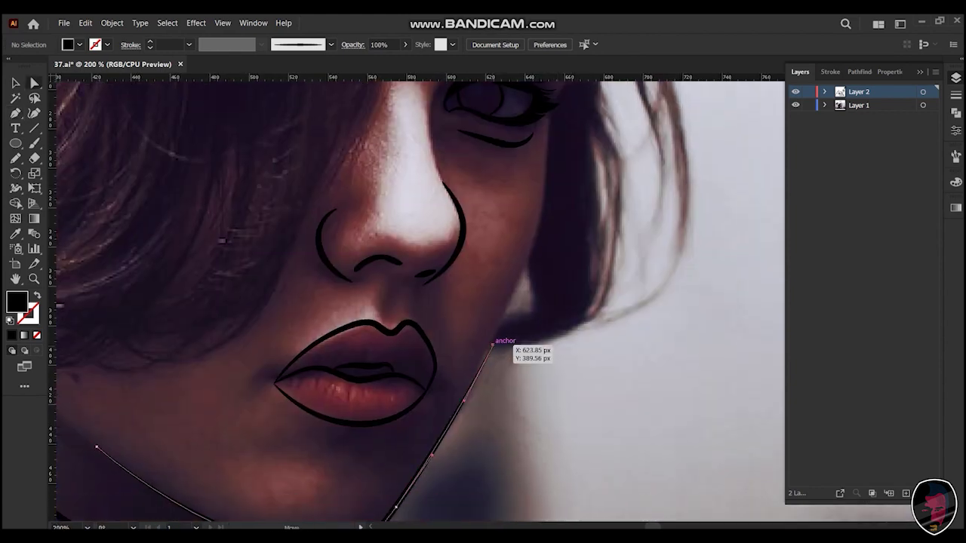
scroll(495, 338, "up", 2)
left_click_drag(493, 300, 499, 317)
scroll(498, 317, "down", 3)
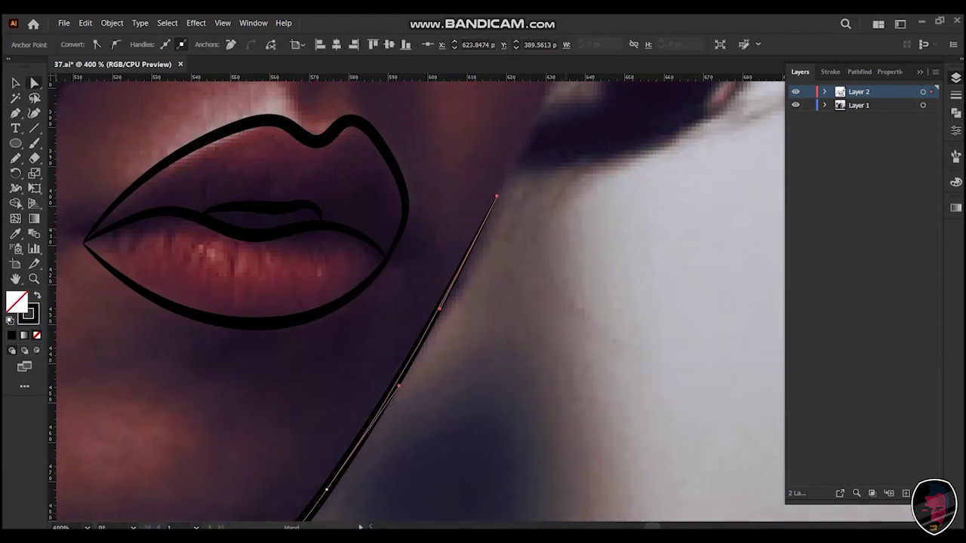
scroll(440, 308, "up", 3)
- Continue the jaw path from its endpoint, curving up toward the ear
key("p")
left_click(483, 388)
scroll(483, 388, "up", 2)
left_click(551, 268)
scroll(551, 268, "up", 2)
left_click_drag(576, 233, 585, 181)
scroll(528, 302, "down", 3)
key("Escape")
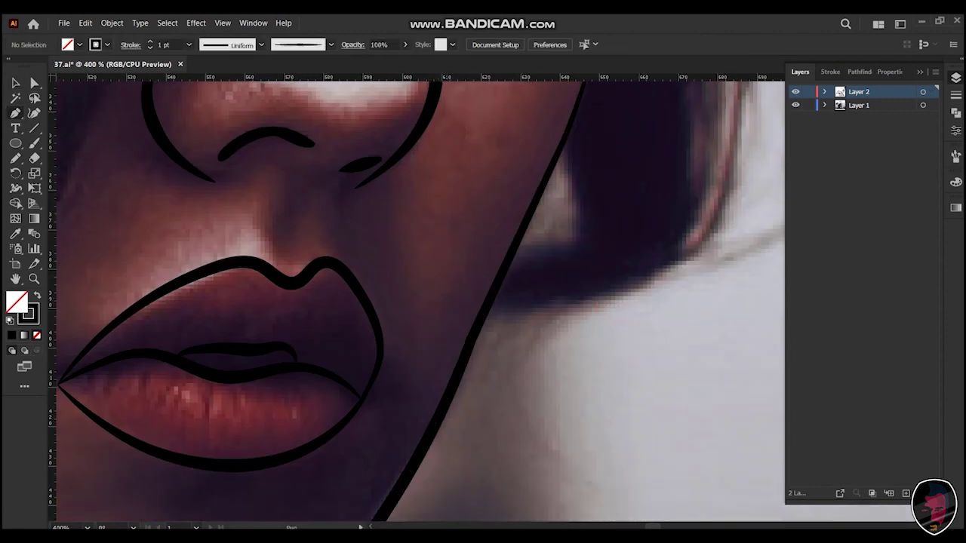
- Add a separate straight line running down along the jaw
scroll(513, 249, "up", 2)
left_click(492, 336)
key("ctrl+z")
left_click(462, 407)
scroll(536, 398, "down", 2)
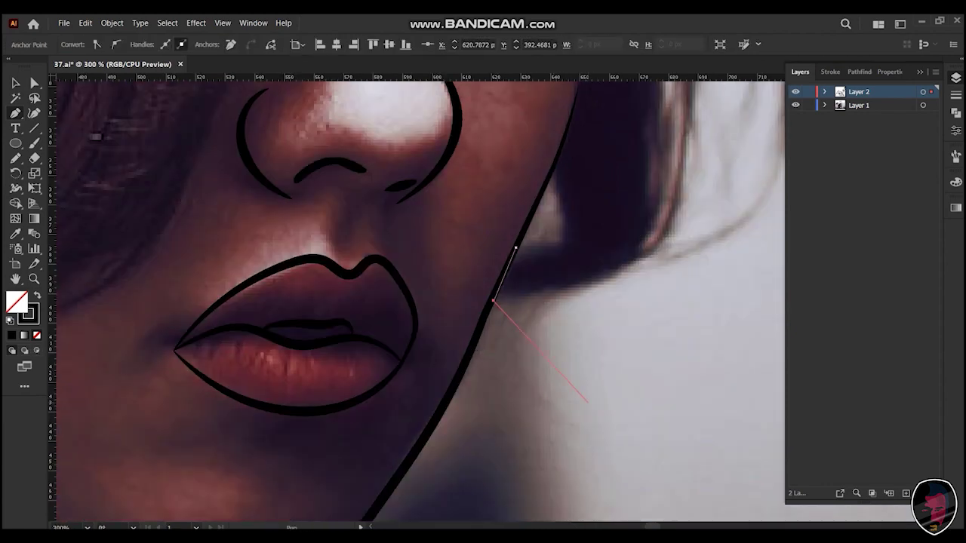
- Trace a first thin curved hair strand curling past the jaw
scroll(536, 398, "up", 1)
left_click_drag(499, 434, 440, 306)
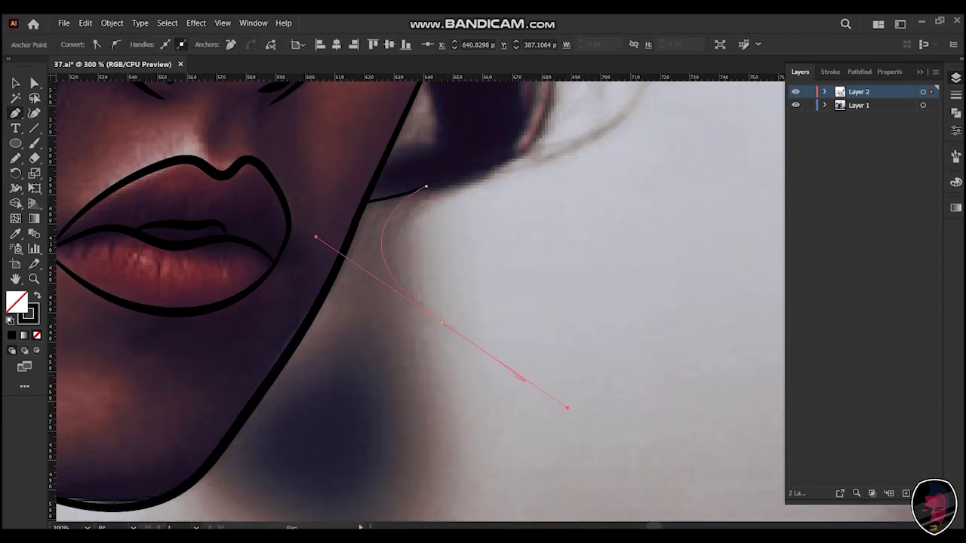
left_click_drag(568, 408, 598, 491)
left_click_drag(460, 268, 492, 241)
left_click(430, 351)
left_click_drag(432, 350, 424, 401)
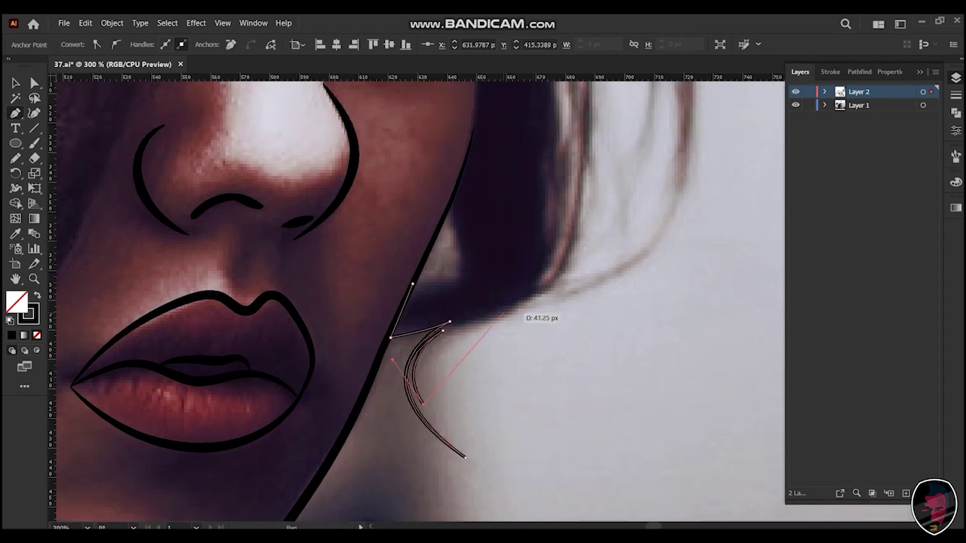
left_click_drag(498, 317, 496, 316)
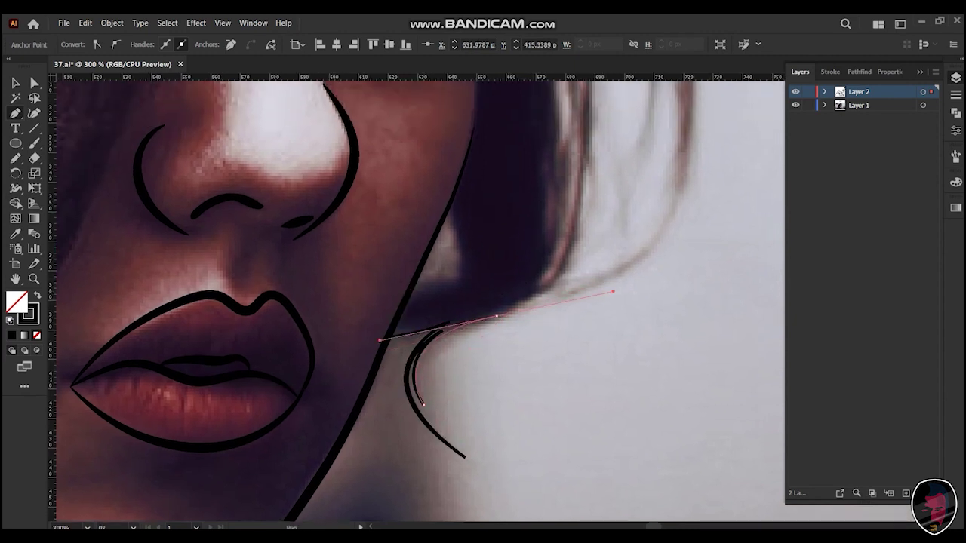
left_click(496, 316, "ctrl")
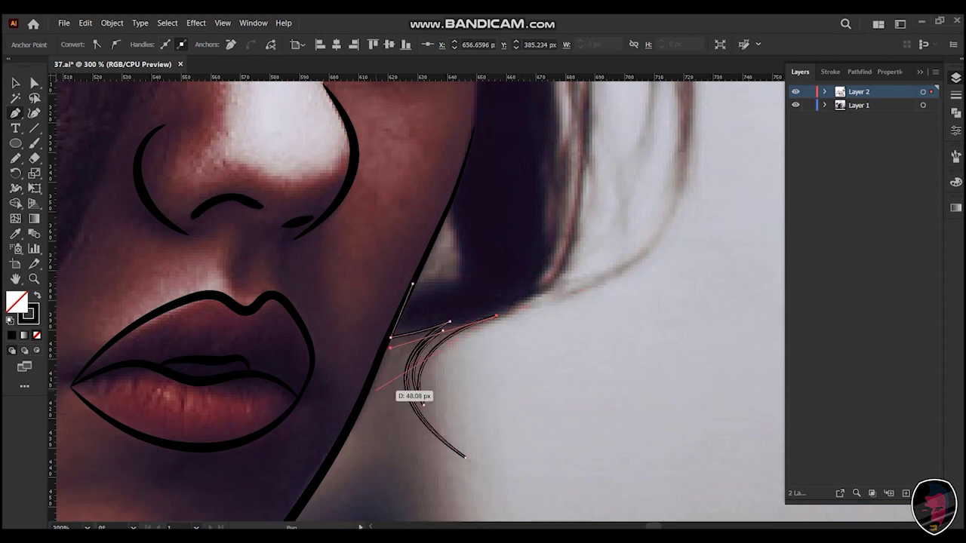
- Draw another curling strand below the jaw, sweeping up the side
scroll(424, 405, "down", 2)
scroll(528, 317, "down", 2)
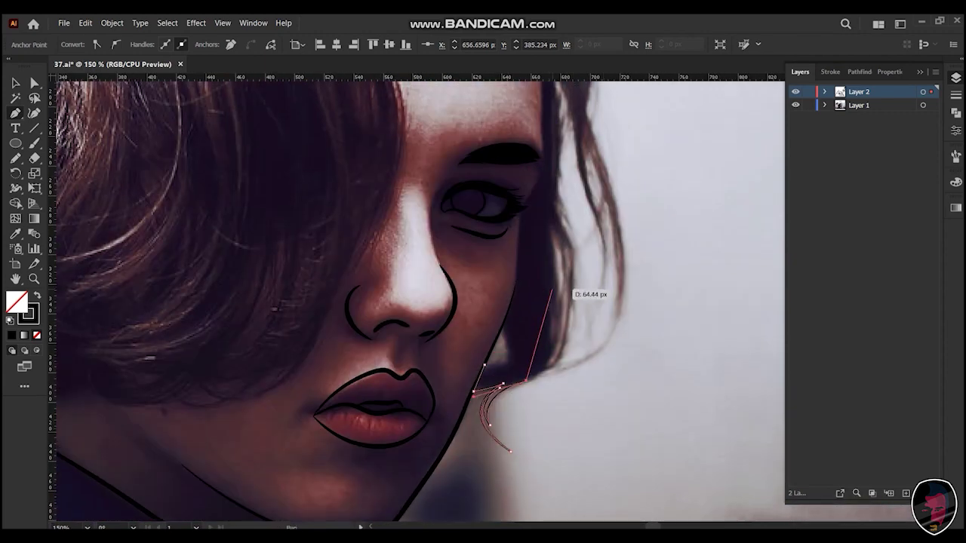
left_click_drag(544, 297, 520, 227)
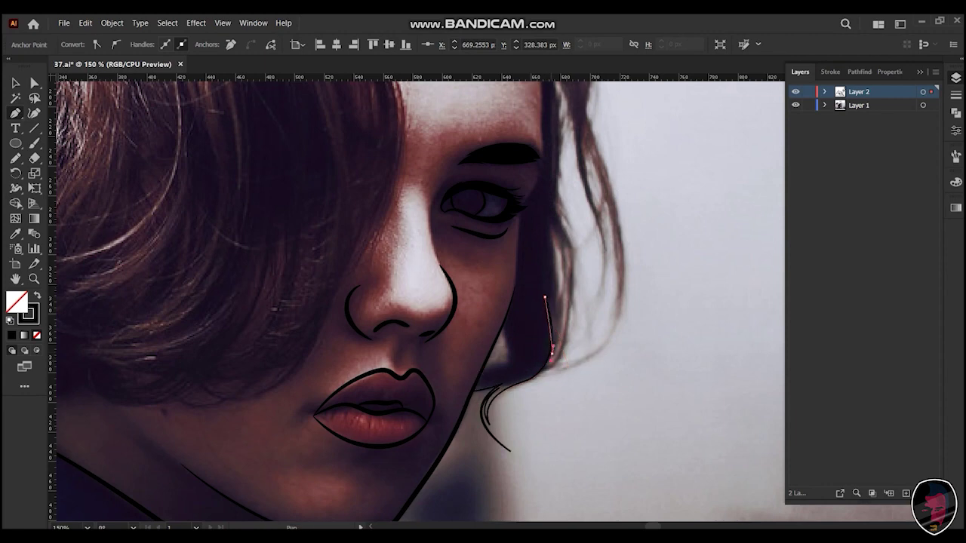
scroll(562, 350, "up", 2)
scroll(562, 289, "down", 2)
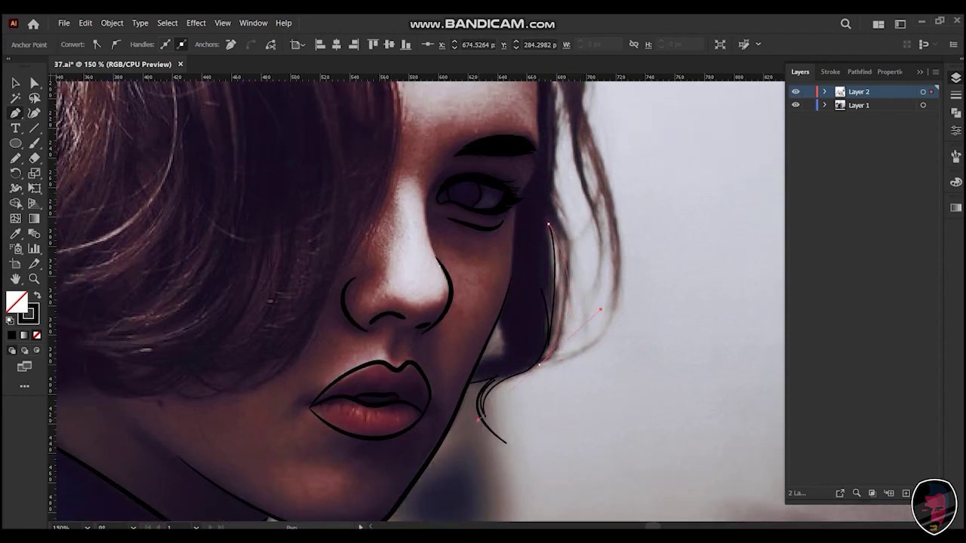
scroll(556, 363, "up", 2)
left_click_drag(553, 263, 534, 140)
- Extend the side hair strand up toward the temple and back down along the hair
scroll(562, 306, "up", 3)
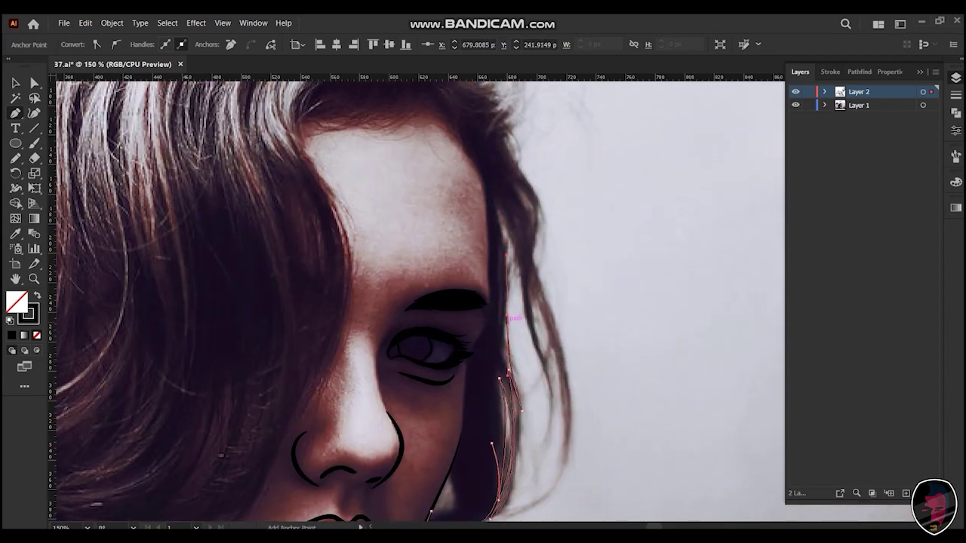
scroll(506, 313, "down", 1)
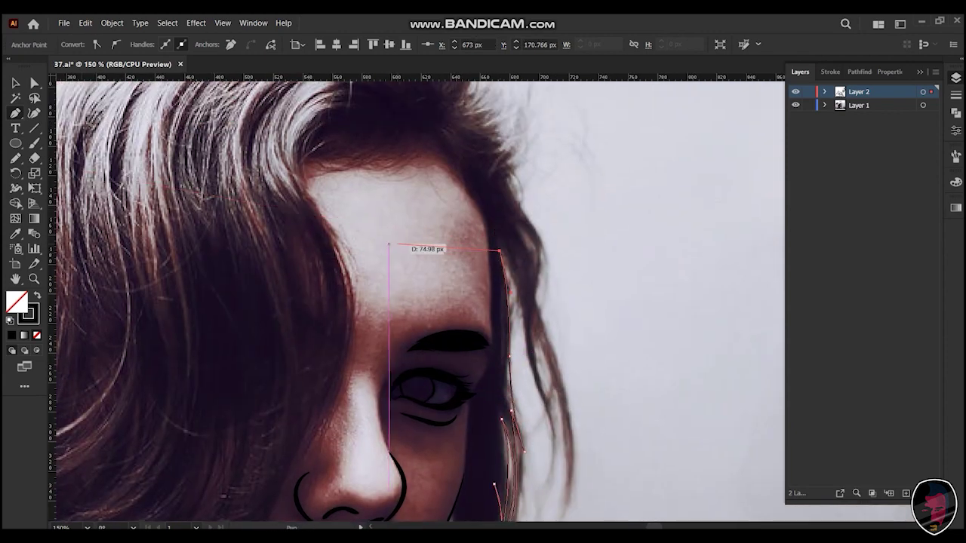
left_click_drag(466, 177, 491, 256)
scroll(502, 271, "down", 2)
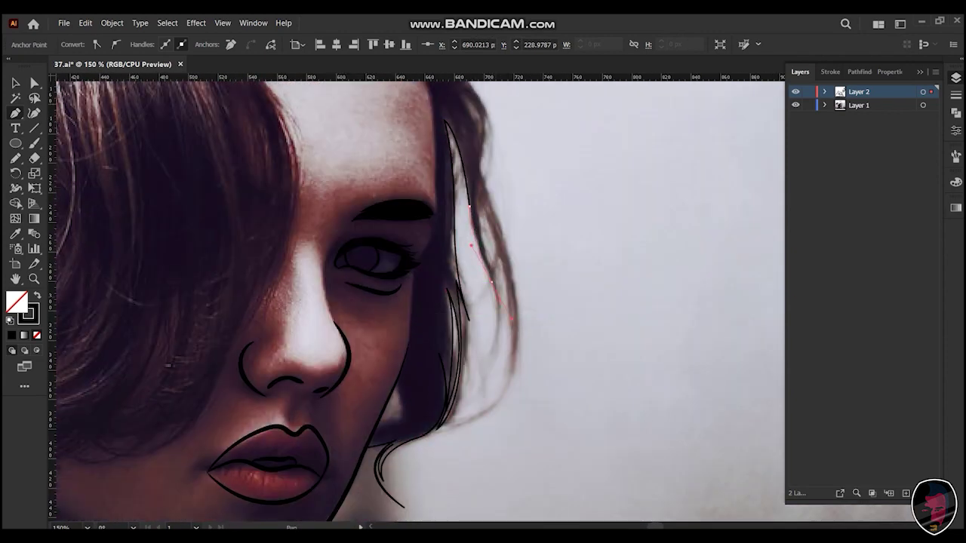
scroll(498, 291, "down", 1)
left_click_drag(483, 340, 511, 317)
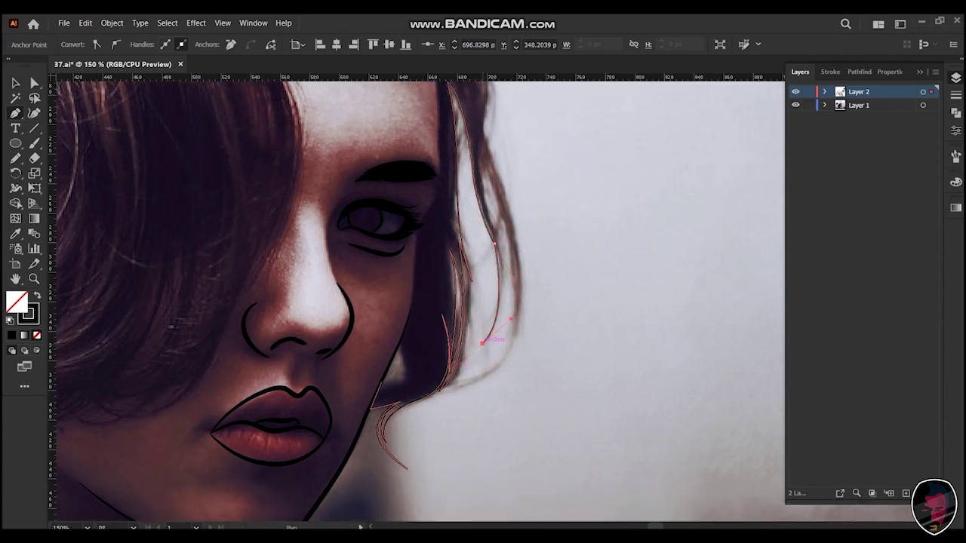
- Trace another strand running beside the cheek
scroll(502, 307, "up", 2)
scroll(502, 306, "up", 2)
mouse_move(489, 287)
left_mouse_down()
mouse_move(498, 265)
mouse_move(477, 302)
left_mouse_up()
scroll(480, 308, "down", 3)
scroll(477, 302, "down", 2)
left_click_drag(456, 372, 533, 352)
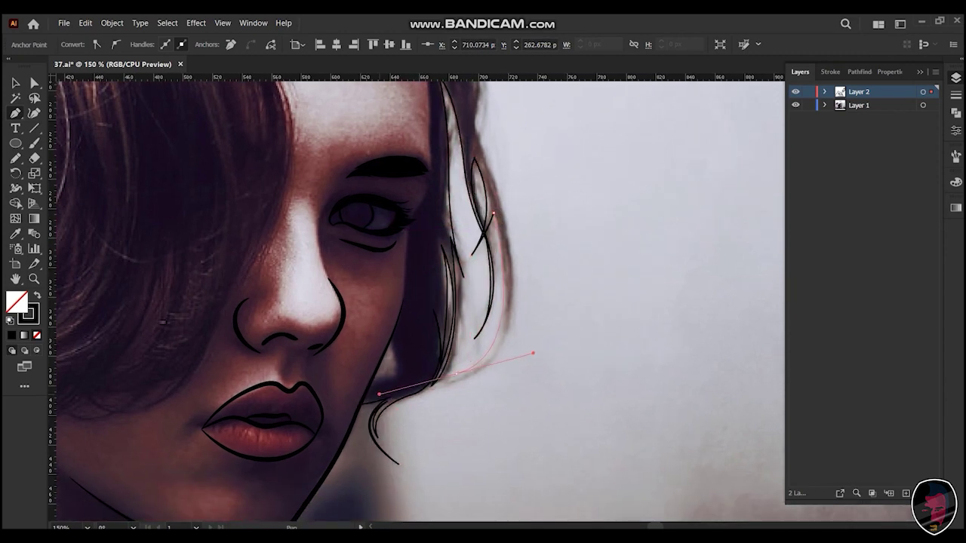
left_click(499, 350)
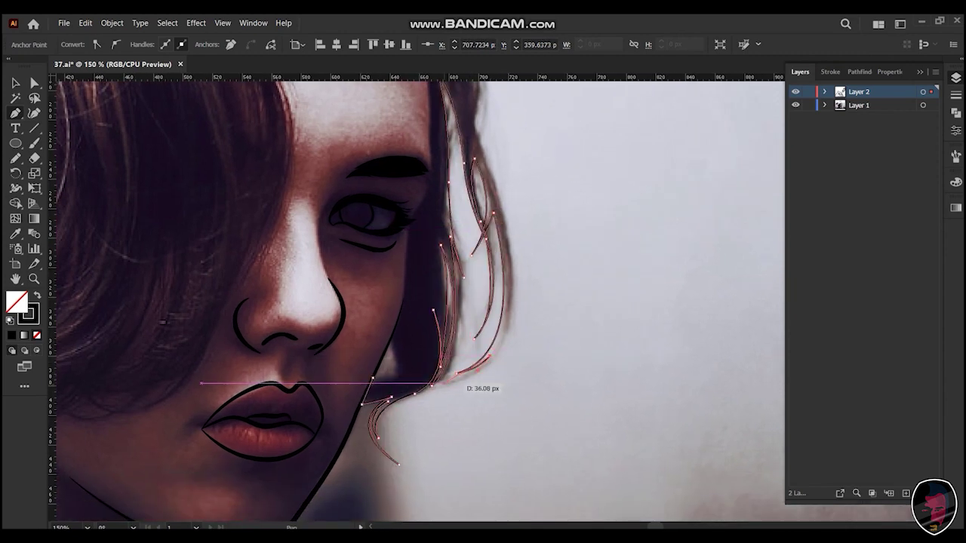
scroll(484, 302, "up", 1)
left_click(519, 421)
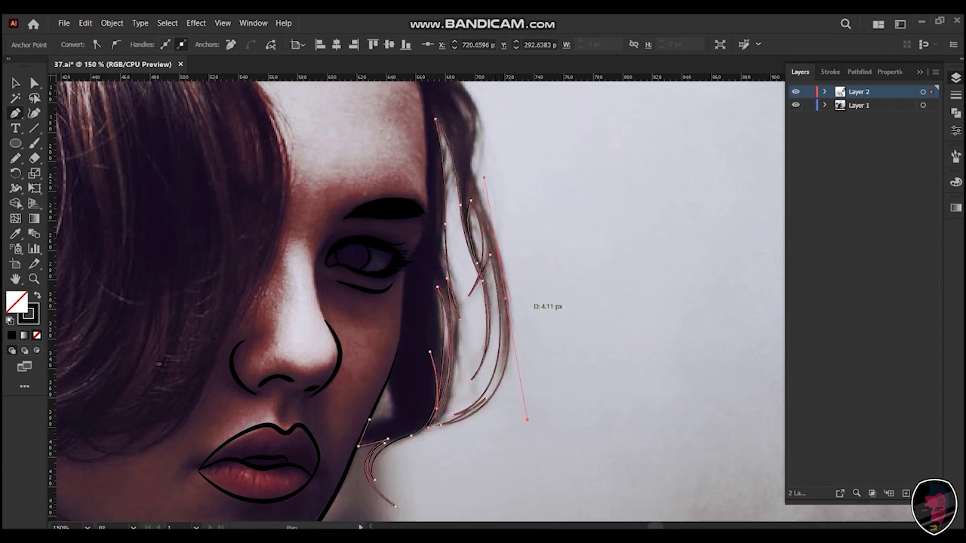
- Draw a strand up the hairline and close it into a thin tapered shape
scroll(537, 340, "up", 2)
scroll(536, 381, "left", 1)
scroll(544, 340, "up", 4)
left_click(536, 286)
scroll(536, 286, "up", 3)
left_click_drag(556, 402, 574, 354)
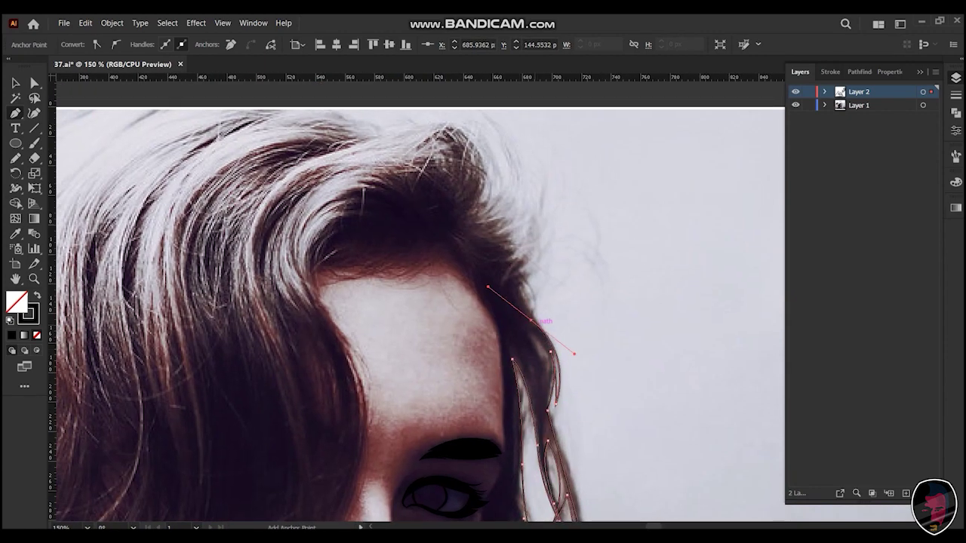
scroll(575, 354, "up", 1)
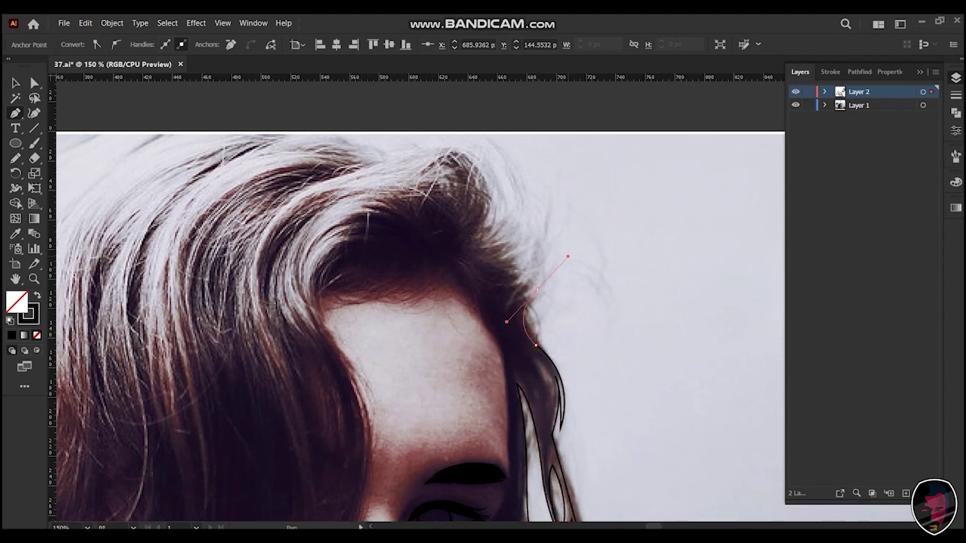
mouse_move(512, 304)
left_mouse_down()
mouse_move(537, 281)
mouse_move(568, 367)
left_mouse_up()
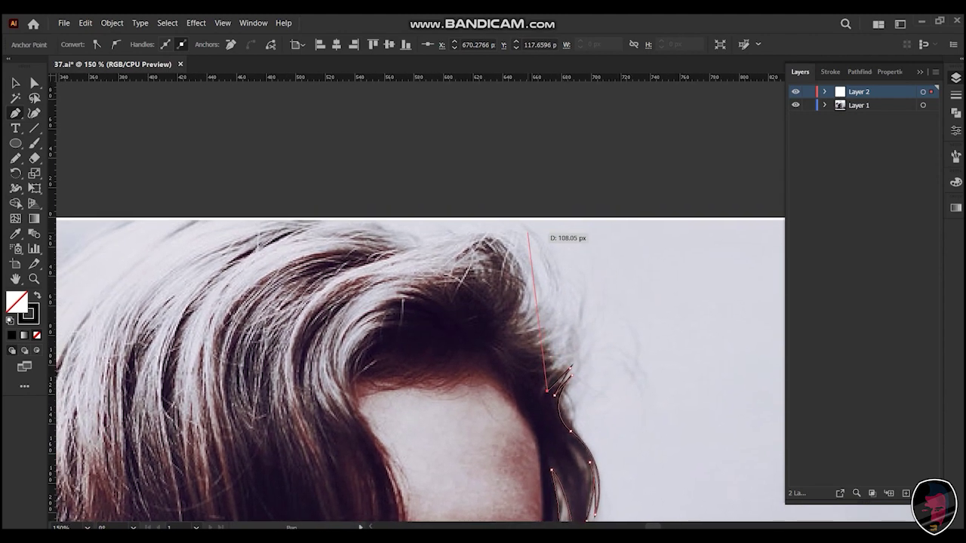
left_click(526, 224)
mouse_move(567, 358)
left_mouse_down()
mouse_move(531, 324)
mouse_move(559, 337)
left_mouse_up()
- Start a curved path across the top of the hair
mouse_move(518, 240)
left_mouse_down()
mouse_move(449, 234)
mouse_move(348, 197)
left_mouse_up()
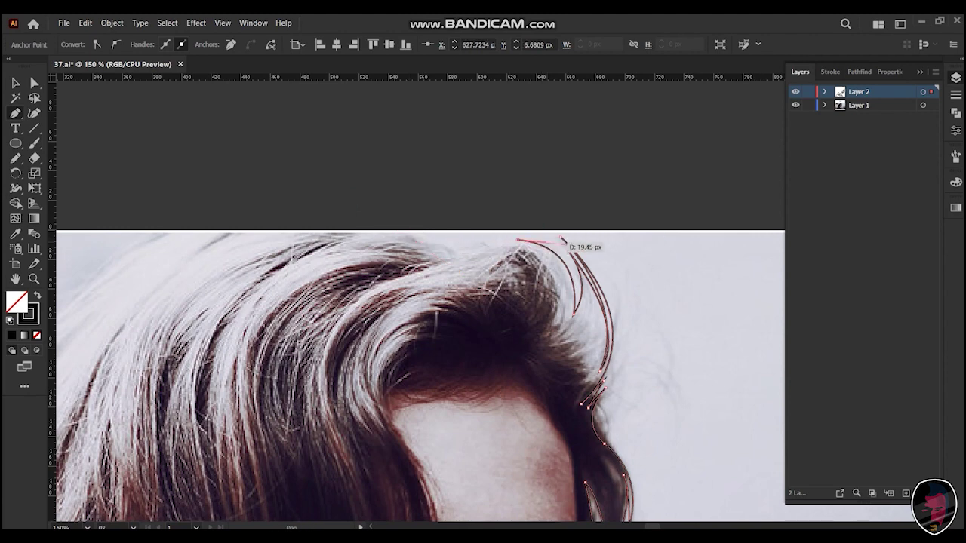
left_click_drag(477, 250, 434, 273)
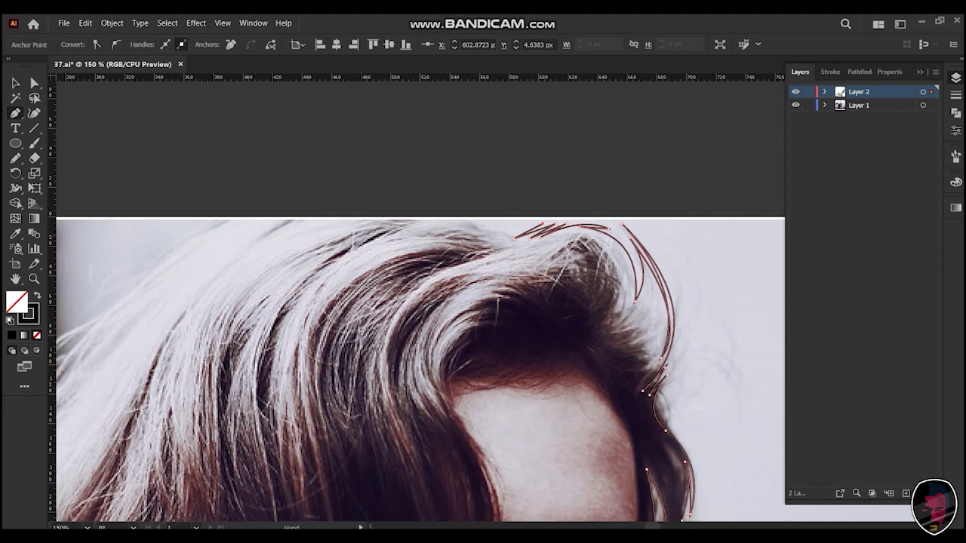
scroll(456, 248, "left", 5)
scroll(456, 248, "down", 3)
- Refine the curve along the hair top and end the strand at a sharp corner
left_click_drag(349, 225, 435, 166)
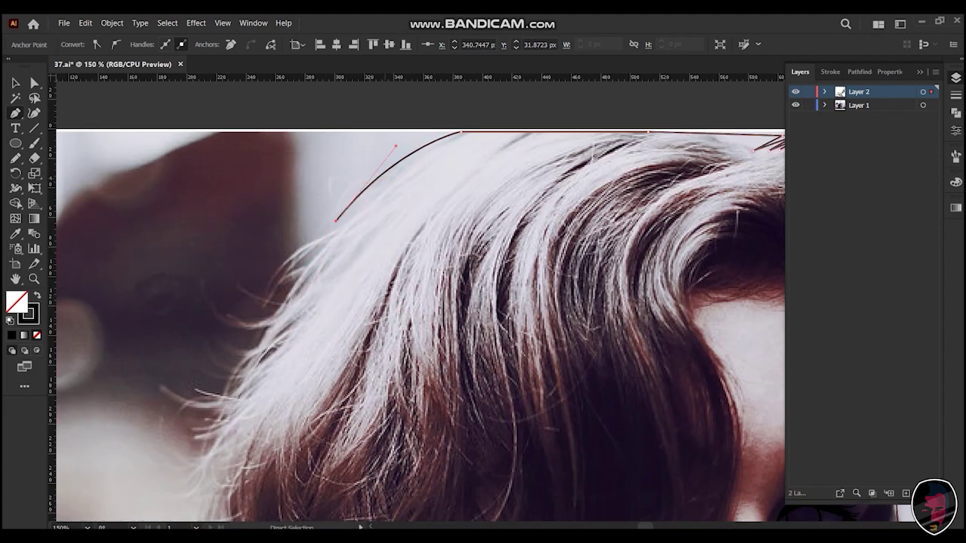
scroll(354, 226, "left", 1)
scroll(354, 226, "down", 1)
left_click_drag(337, 234, 410, 194)
left_click_drag(336, 234, 382, 249)
scroll(381, 249, "left", 2)
scroll(382, 249, "down", 1)
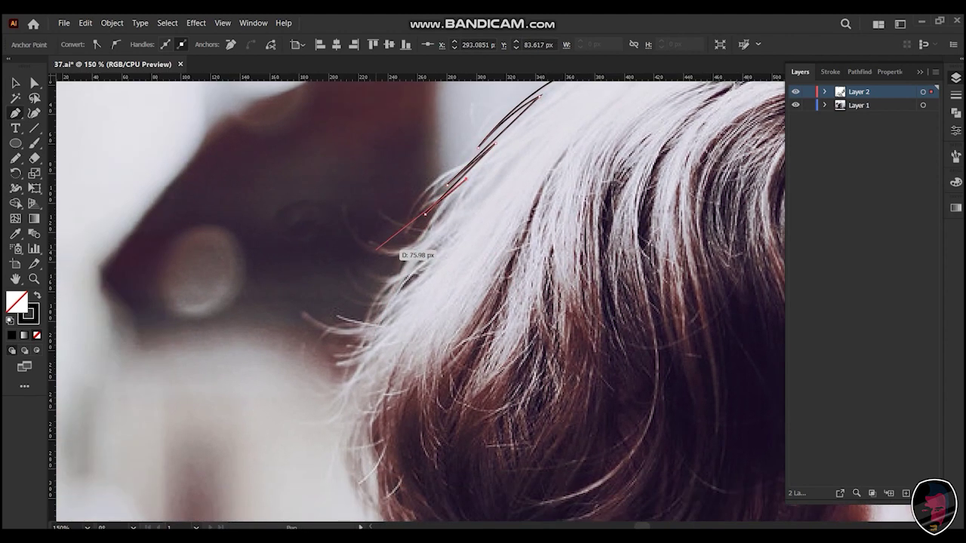
left_click(358, 240)
- Trace another wispy strand along the left edge of the hair
left_click_drag(418, 240, 427, 233)
left_click_drag(341, 202, 343, 184)
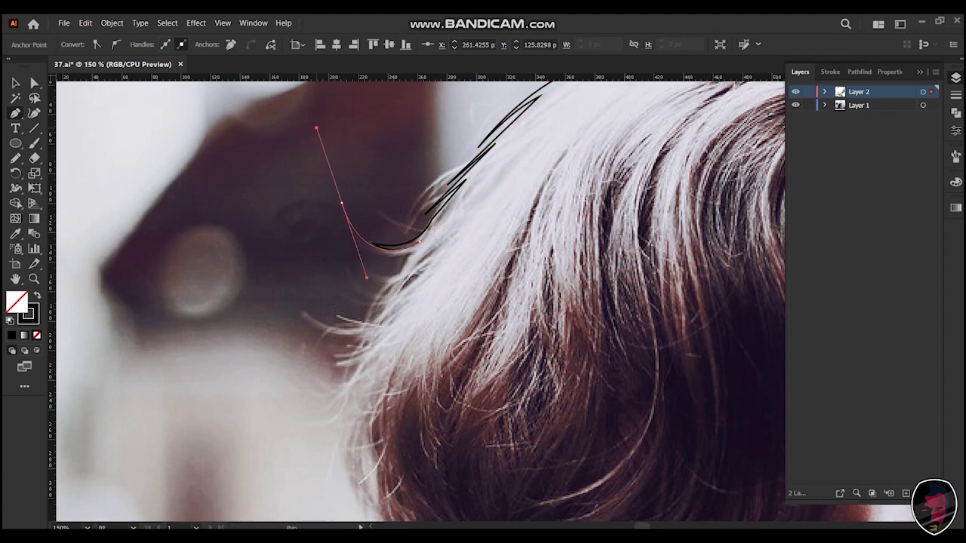
mouse_move(414, 247)
left_mouse_down()
mouse_move(486, 224)
mouse_move(509, 198)
left_mouse_up()
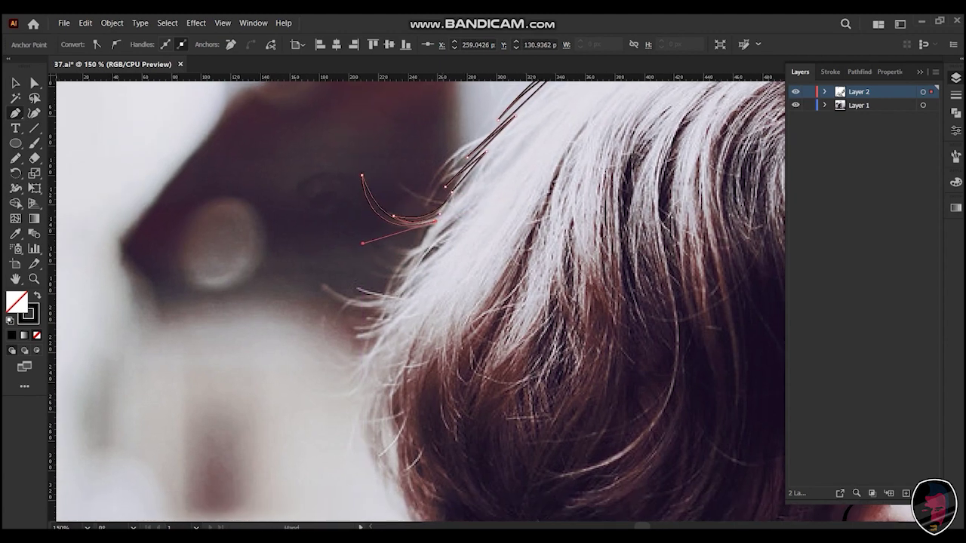
left_click_drag(381, 238, 402, 256)
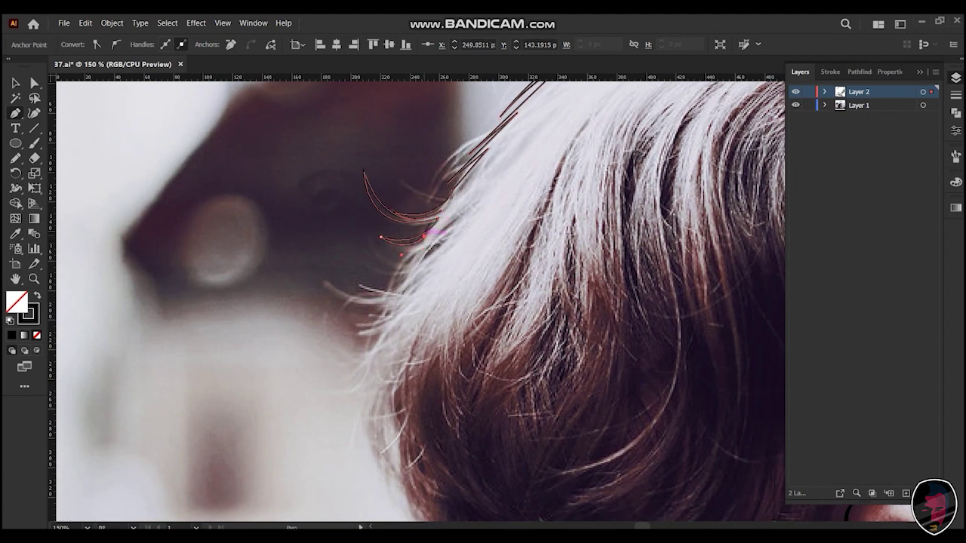
scroll(426, 236, "down", 2)
scroll(367, 347, "up", 2)
left_click_drag(352, 267, 281, 240)
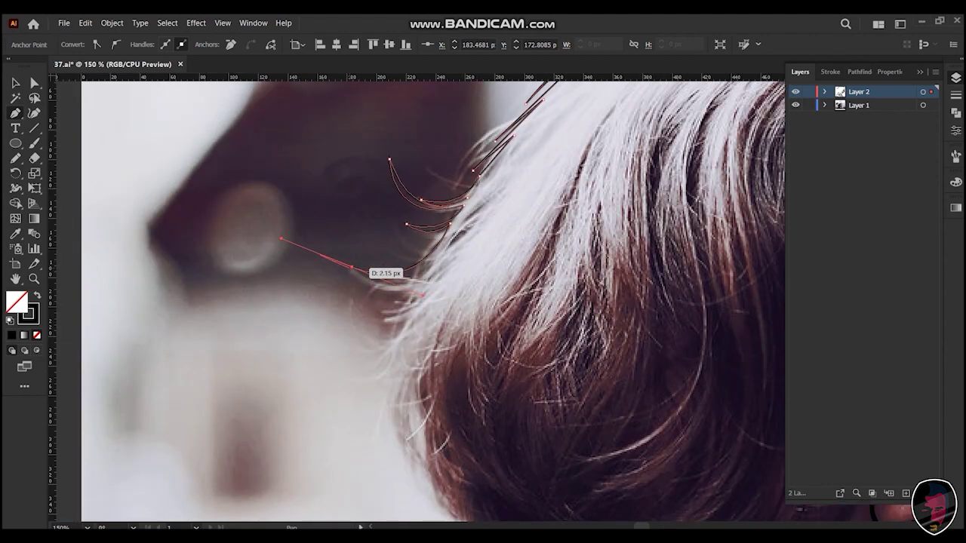
- Carry that strand's lower outline down to the collar and end the path
scroll(399, 241, "down", 2)
left_click_drag(427, 258, 427, 237)
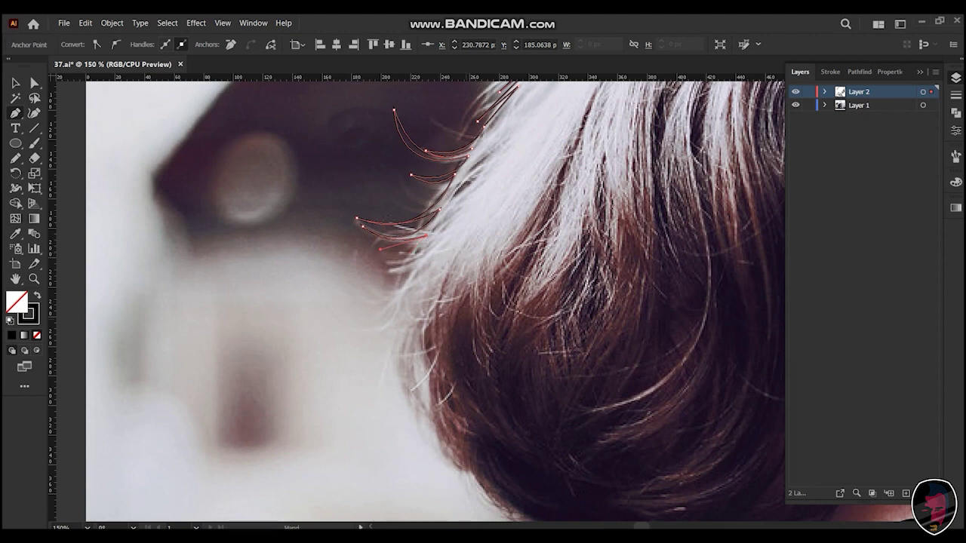
scroll(427, 236, "down", 3)
left_click_drag(344, 300, 351, 321)
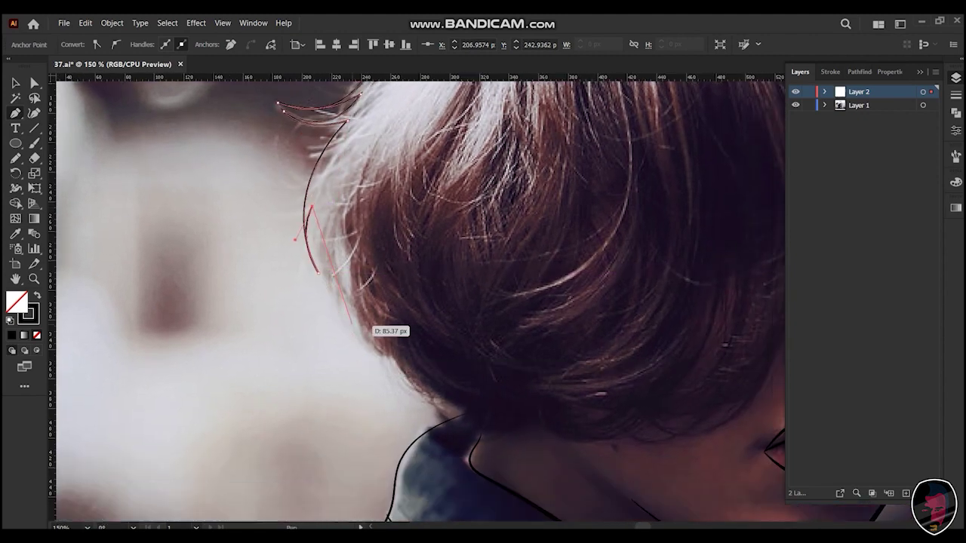
left_click_drag(372, 326, 354, 298)
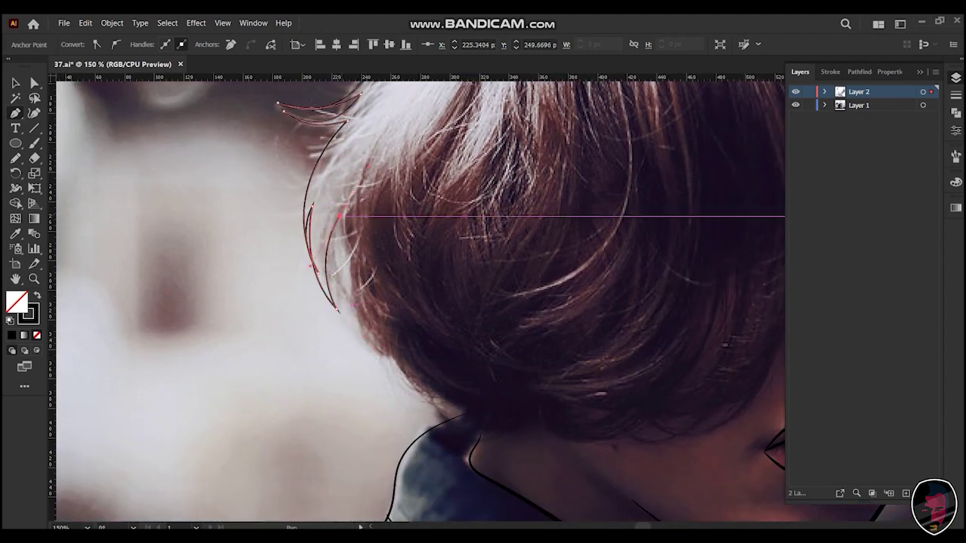
key("Escape")
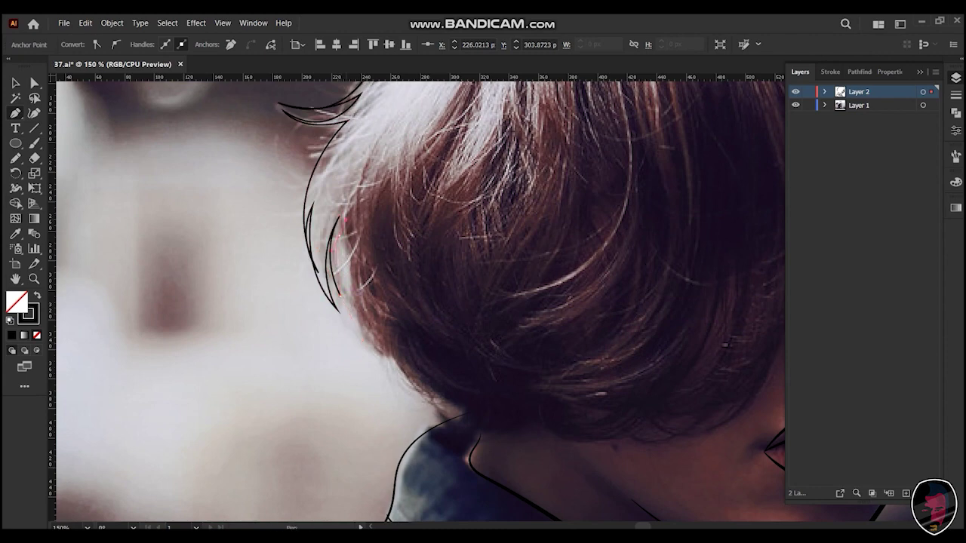
- Resume the outer hair outline, curving it down above the collar
scroll(332, 250, "right", 3)
left_click(273, 226)
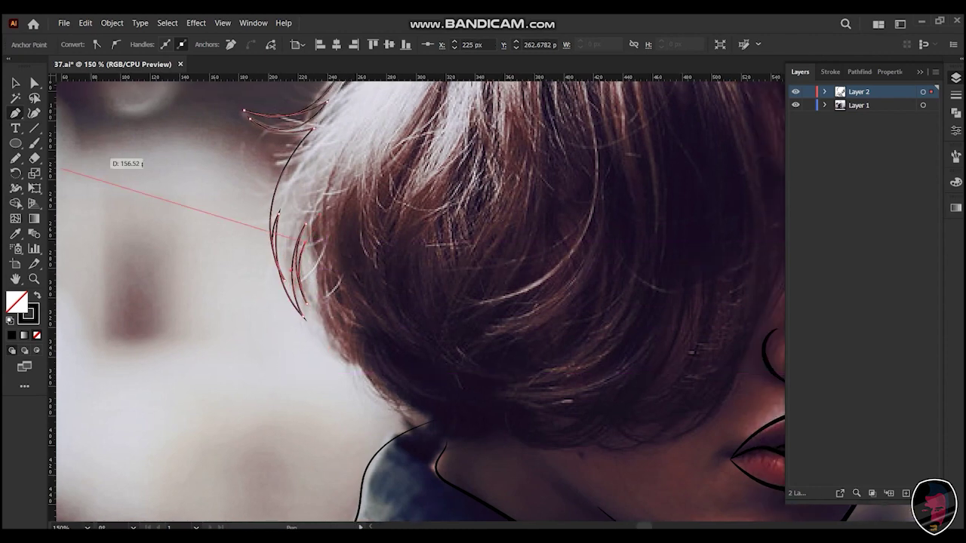
scroll(62, 170, "down", 3)
scroll(62, 171, "right", 1)
left_click_drag(301, 226, 362, 276)
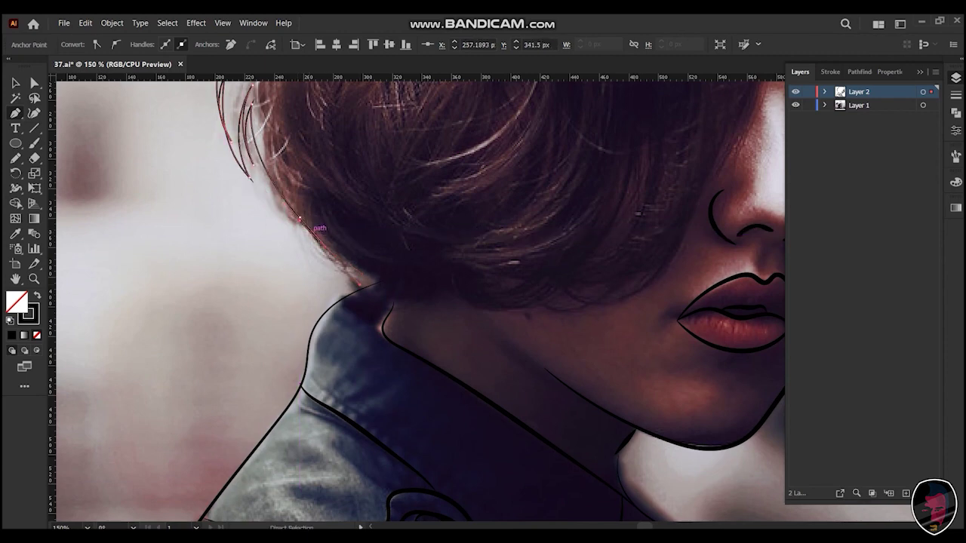
scroll(377, 257, "down", 2)
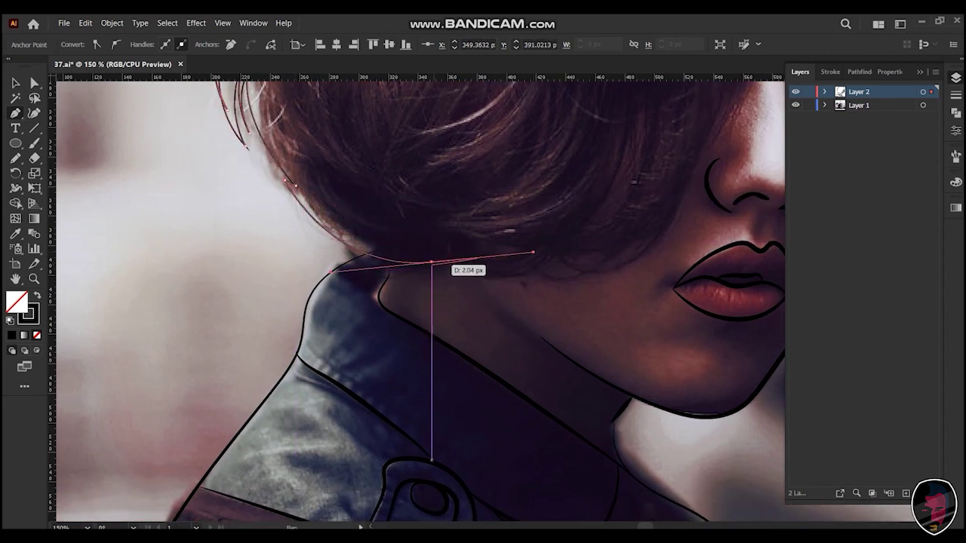
left_click_drag(395, 269, 465, 316)
scroll(483, 310, "up", 3)
scroll(483, 310, "right", 3)
- Sweep the hair's lower edge toward the cheek and close that strand shape
left_click_drag(515, 255, 574, 144)
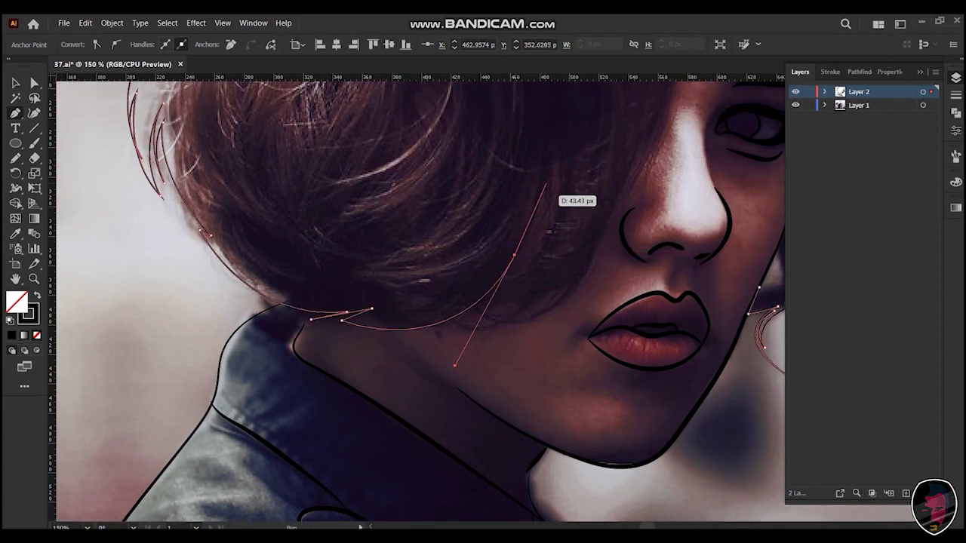
scroll(527, 248, "up", 5)
scroll(527, 248, "right", 1)
left_click_drag(527, 292, 534, 252)
scroll(527, 296, "down", 2)
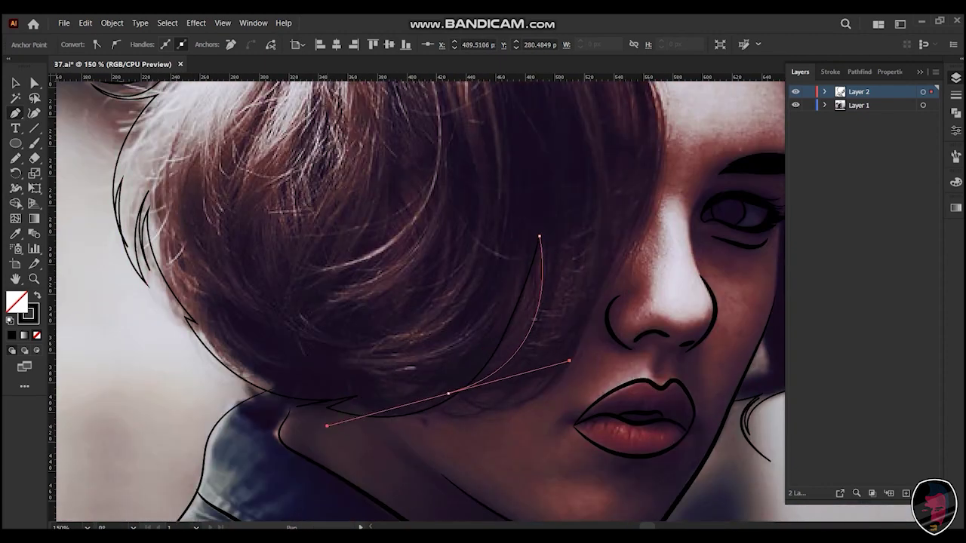
scroll(529, 317, "up", 1)
left_click_drag(485, 377, 533, 323)
left_click(432, 427)
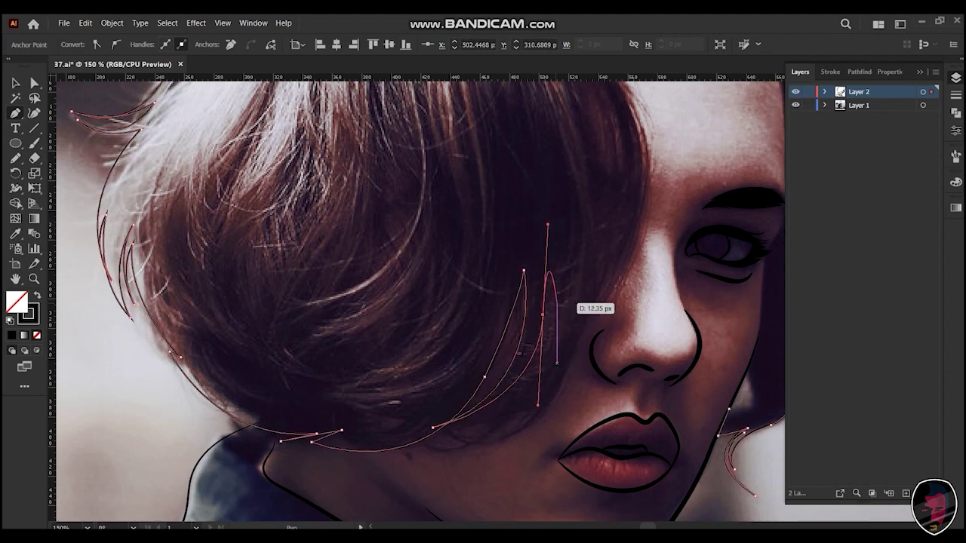
- Draw a curved strand falling over the cheek and close the previous strand
scroll(528, 317, "down", 3)
scroll(529, 317, "left", 1)
left_click_drag(470, 376, 525, 372)
left_click(560, 262)
left_click(560, 303)
left_click(526, 353)
left_click_drag(450, 373, 638, 388)
left_click(471, 375)
- Trace another lock over the face, curving toward the nose and eye
left_click(430, 383)
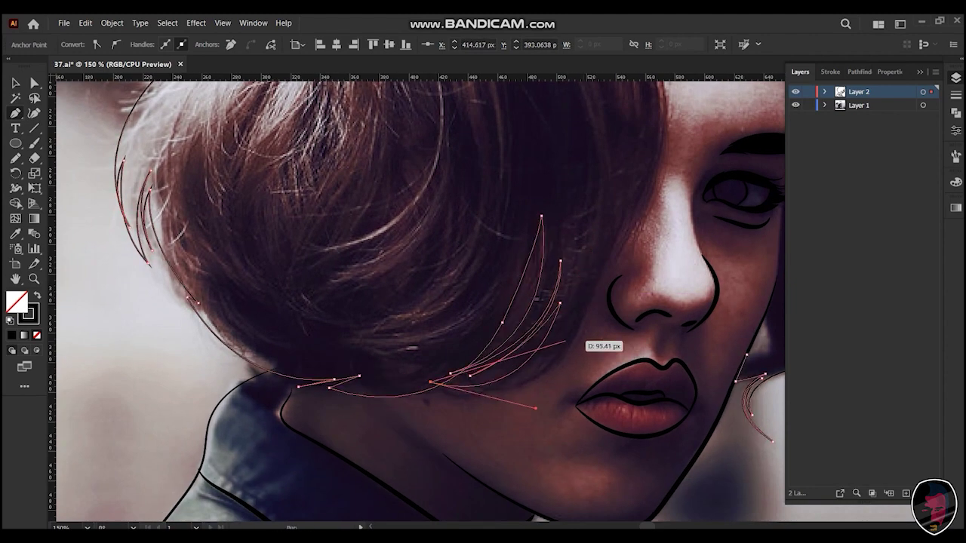
left_click_drag(564, 309, 587, 254)
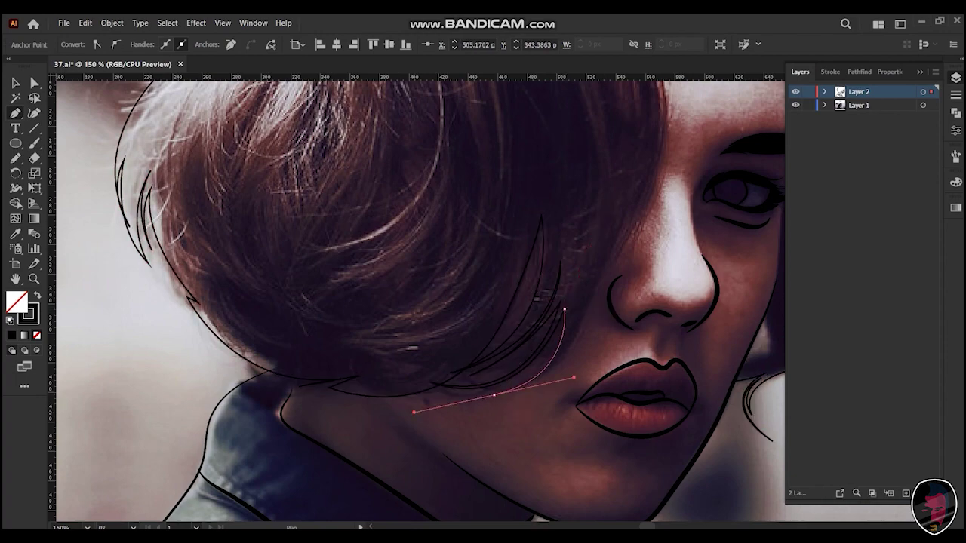
scroll(570, 361, "up", 3)
mouse_move(521, 408)
left_mouse_down()
mouse_move(570, 361)
mouse_move(573, 279)
left_mouse_up()
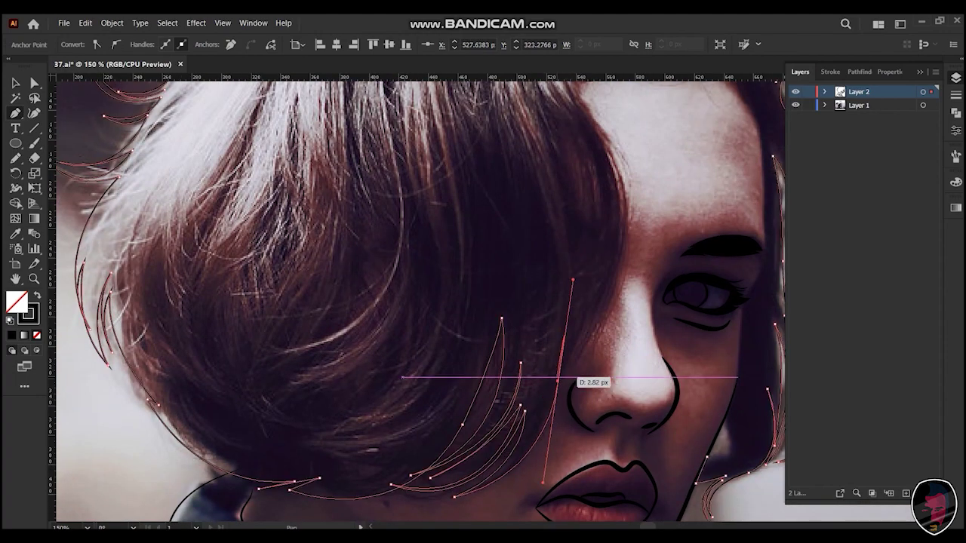
scroll(600, 325, "up", 3)
left_click_drag(609, 316, 602, 288)
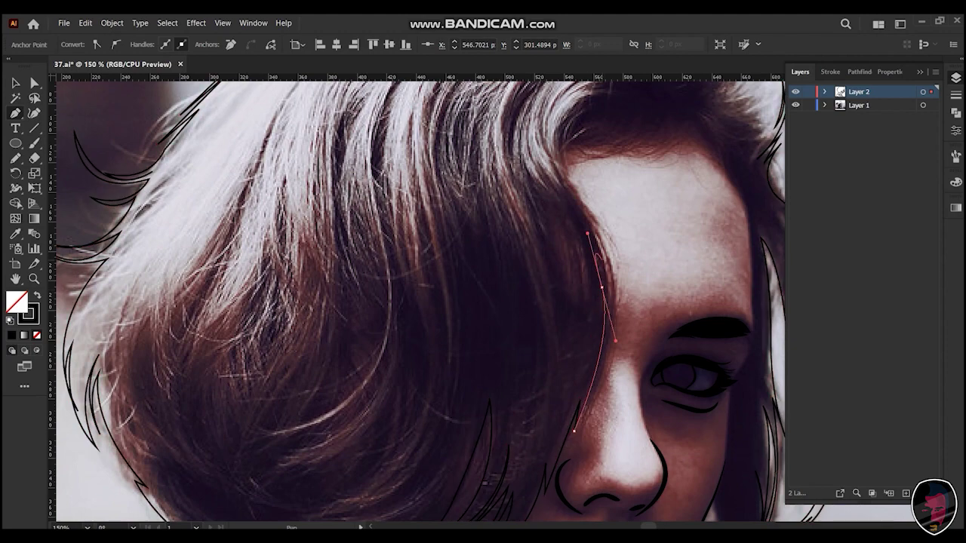
- Bend the strand beside the eye and lay smooth points along the forehead hairline
left_click_drag(601, 428, 603, 357)
scroll(603, 358, "up", 1)
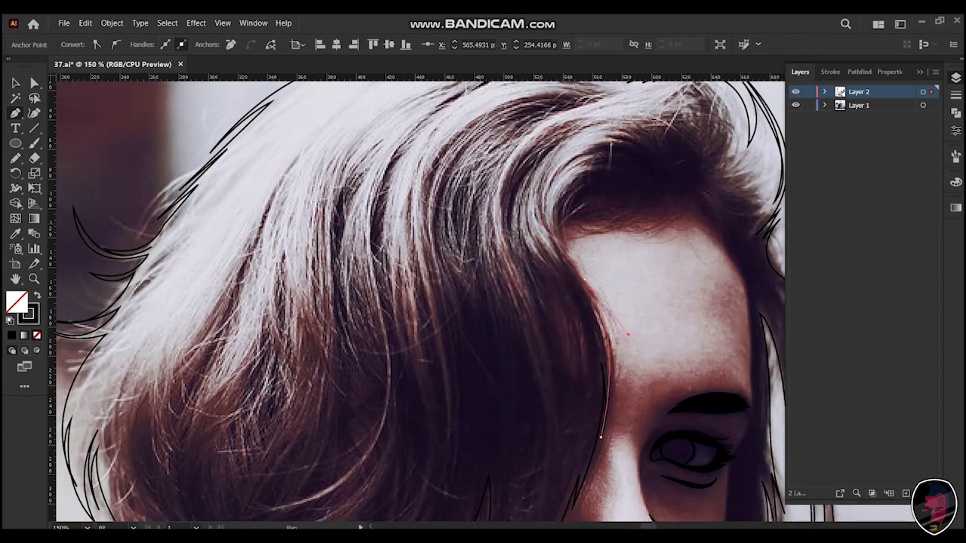
scroll(528, 317, "up", 4)
left_click_drag(468, 311, 505, 280)
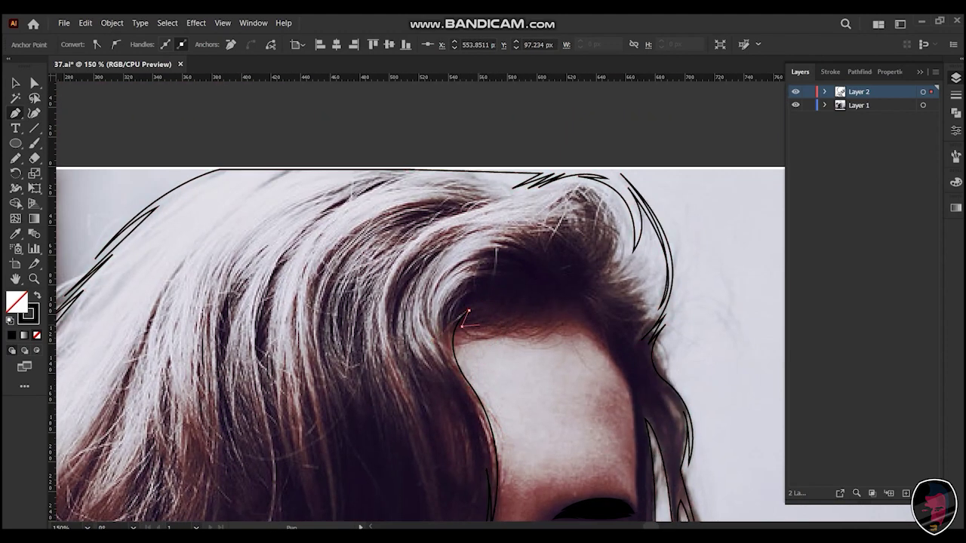
key("ctrl+plus")
scroll(513, 341, "up", 1)
left_click_drag(514, 342, 550, 366)
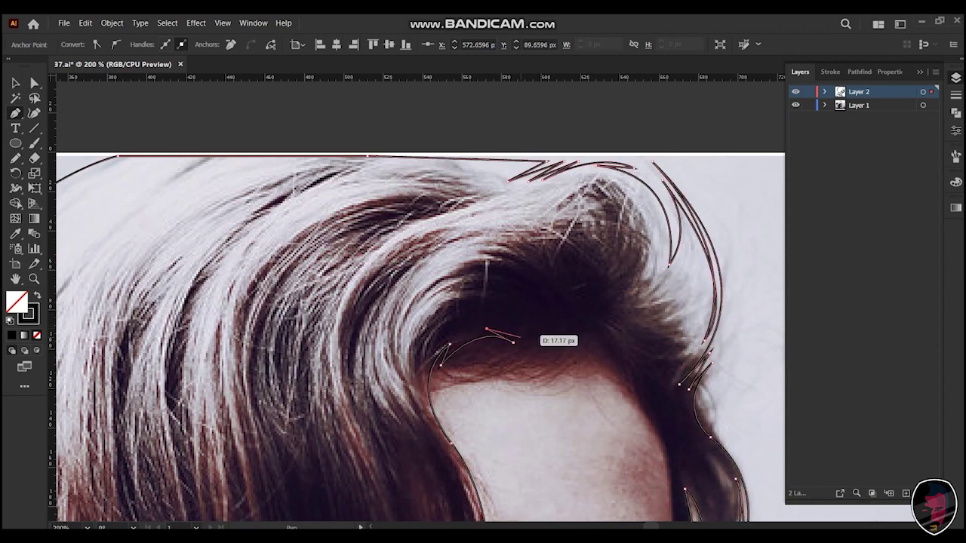
left_click_drag(526, 336, 540, 343)
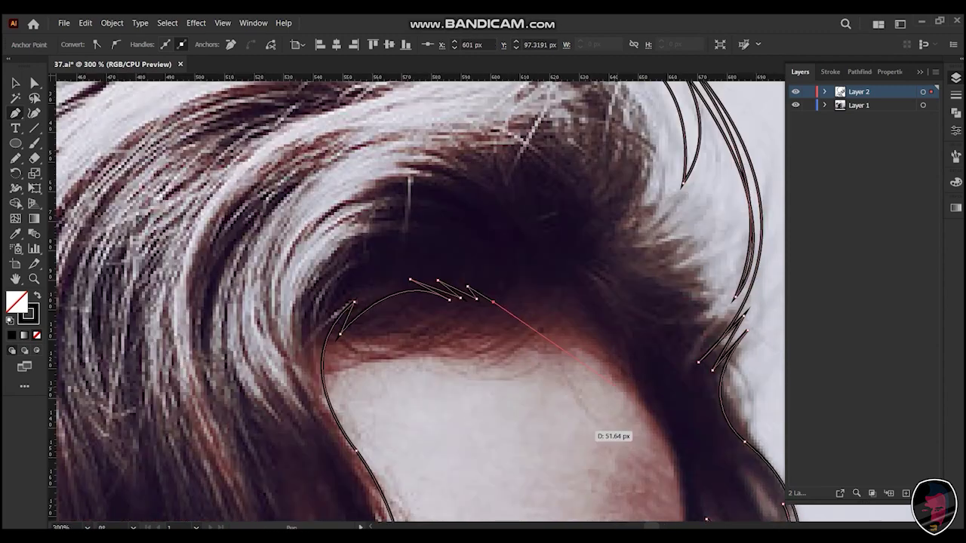
- Add spiky, jagged fringe points ending in a sharp corner, curving down to the temple
key("ctrl+plus")
left_click_drag(567, 360, 582, 355)
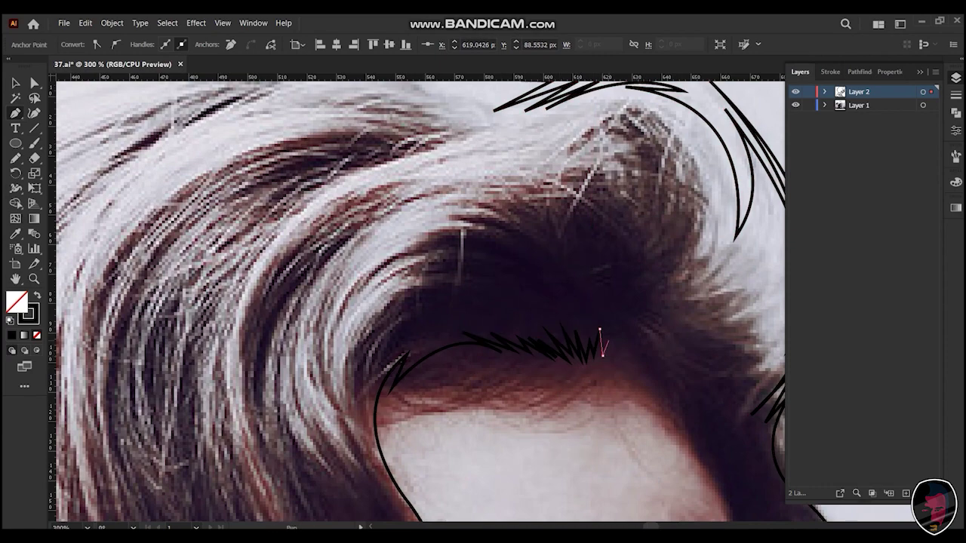
left_click_drag(649, 377, 558, 283)
left_click_drag(555, 326, 601, 355)
left_click(555, 326)
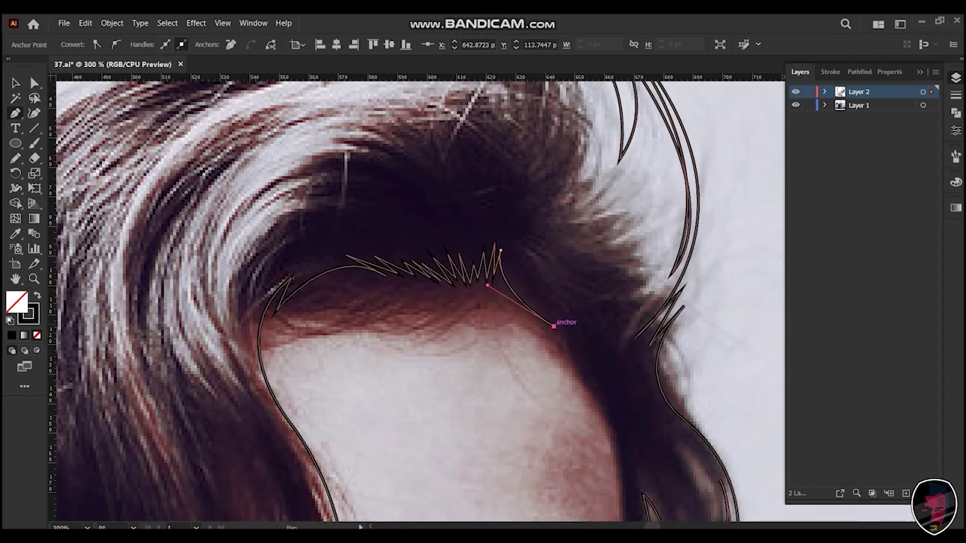
left_click_drag(566, 326, 464, 207)
mouse_move(481, 267)
left_mouse_down()
mouse_move(508, 328)
mouse_move(513, 201)
mouse_move(504, 310)
left_mouse_up()
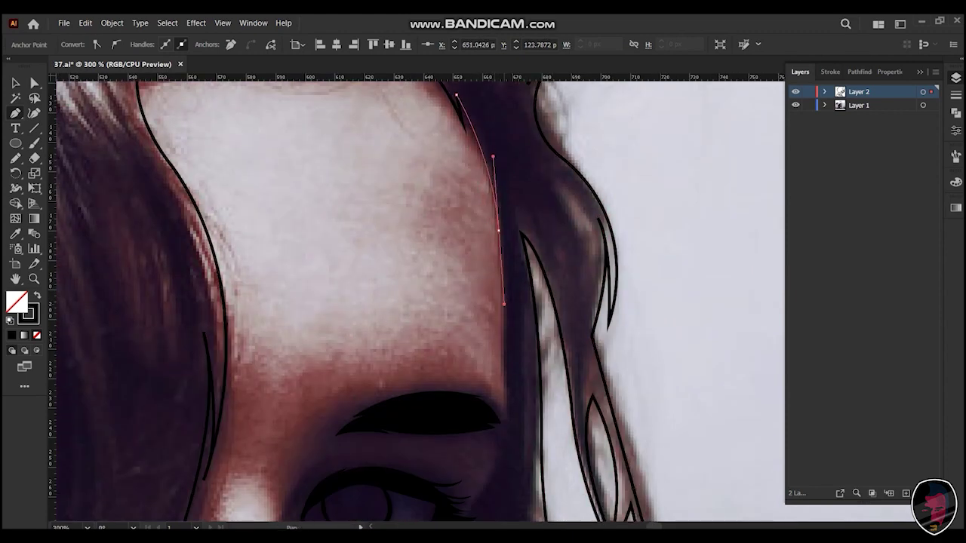
- Trace a curved hair strand falling down beside the right eye
left_click_drag(499, 229, 492, 107)
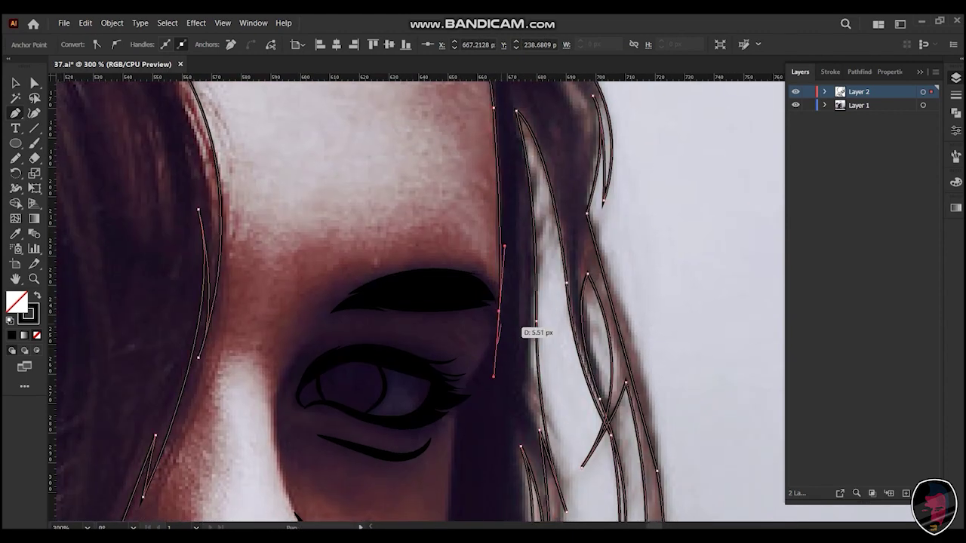
left_click_drag(528, 335, 544, 229)
left_click_drag(496, 259, 480, 275)
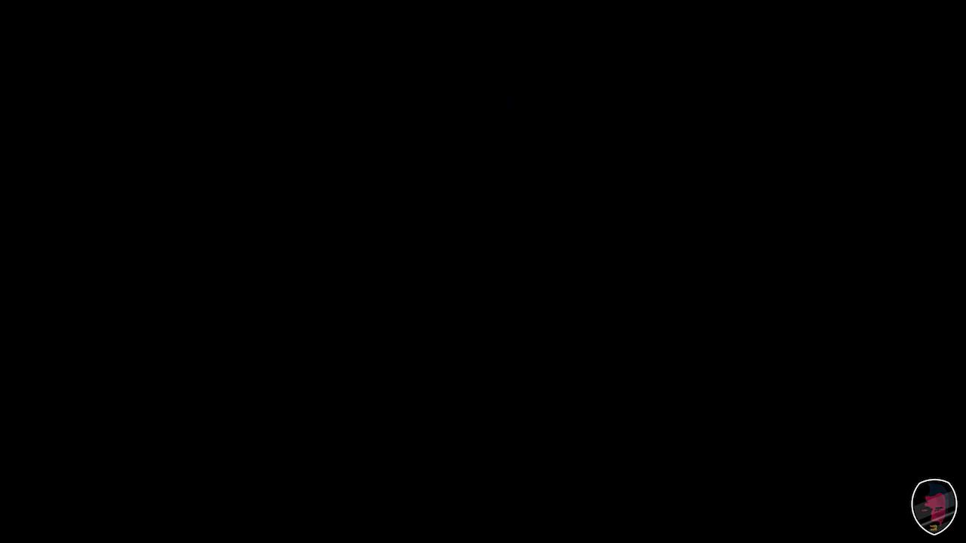
- Draw a short hair strand near the cheek and undo its stray last point
scroll(518, 254, "down", 5)
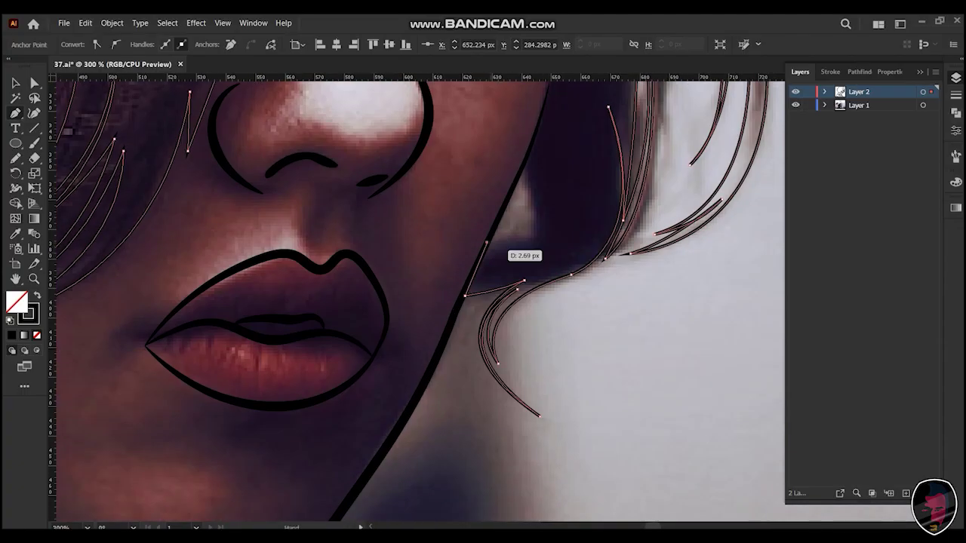
scroll(486, 270, "down", 1)
scroll(500, 244, "down", 1)
scroll(459, 259, "down", 2)
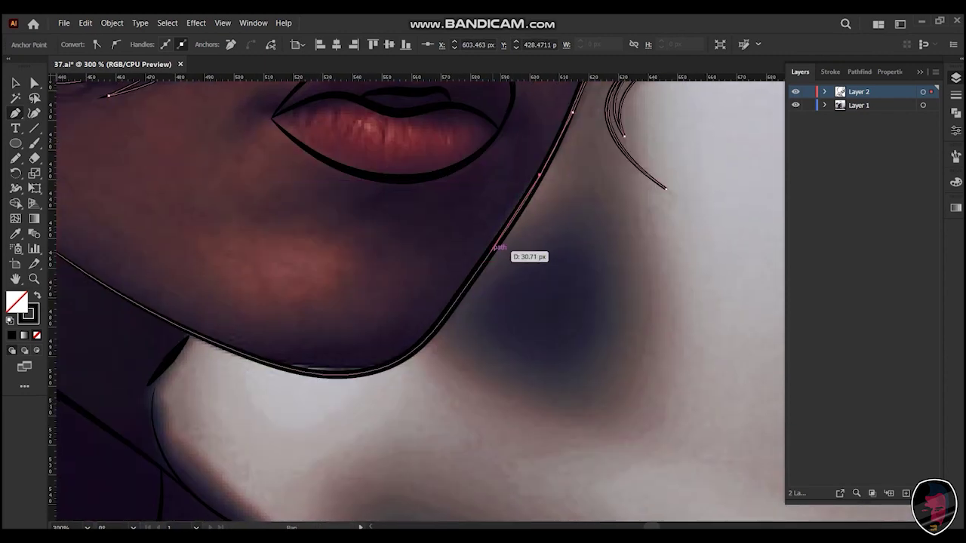
scroll(478, 328, "up", 4)
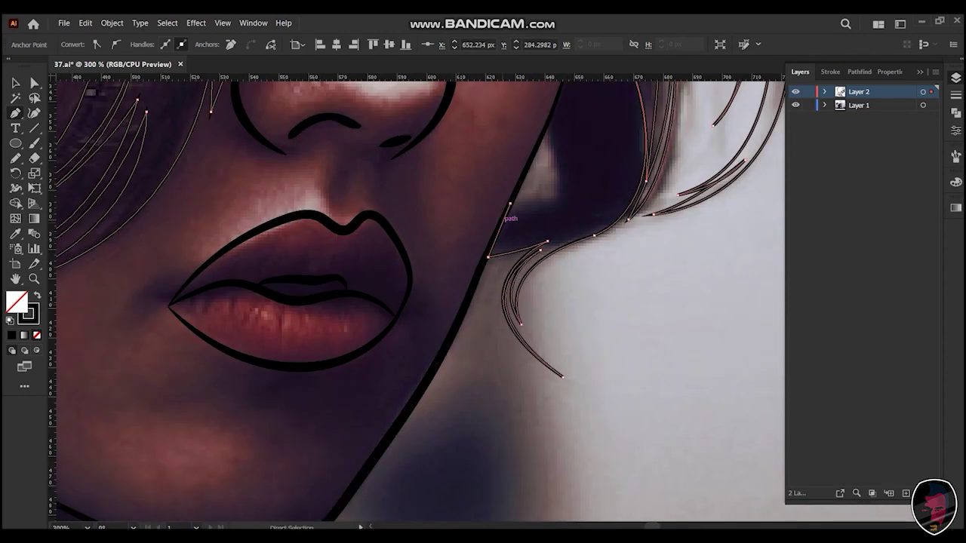
scroll(508, 214, "up", 1)
scroll(564, 215, "up", 4)
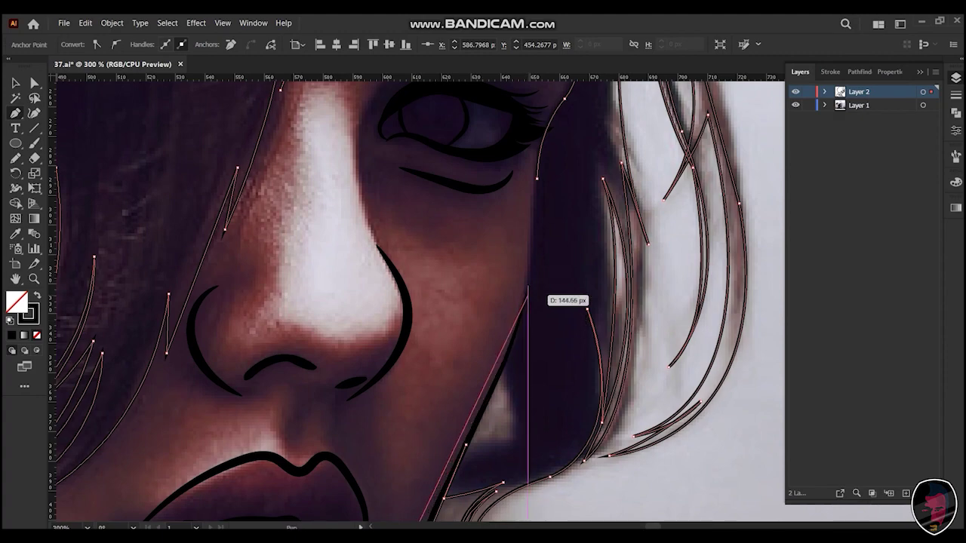
scroll(539, 249, "down", 3)
scroll(541, 303, "up", 1)
scroll(541, 303, "up", 3)
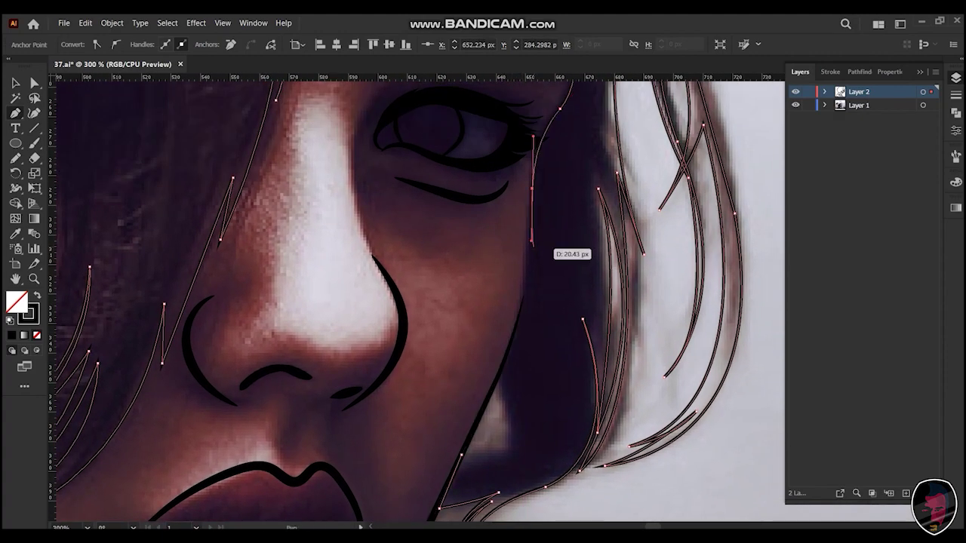
scroll(550, 240, "down", 1)
scroll(521, 280, "down", 3)
left_click(523, 264)
left_click_drag(536, 334, 533, 371)
key("ctrl+z")
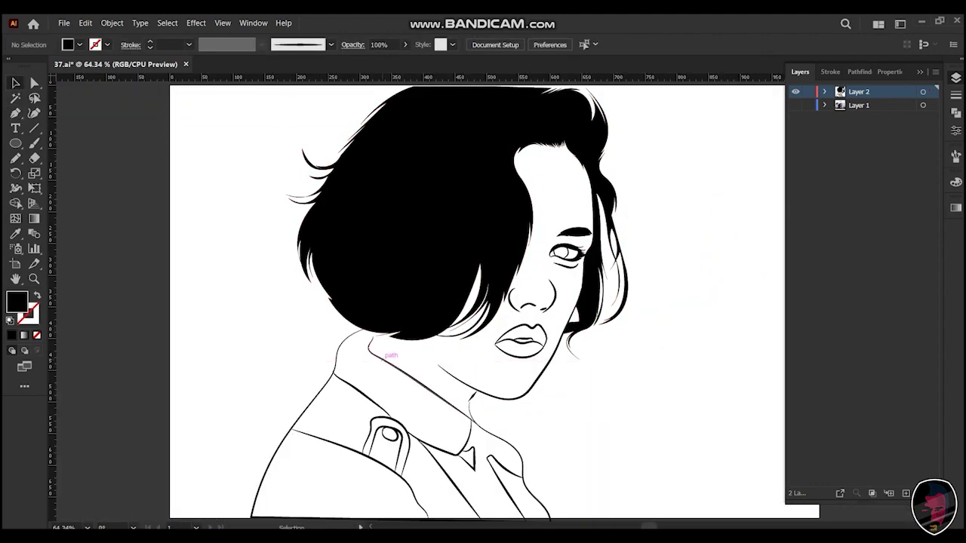
- Pull the neck/collar line's top anchor up into the hair, deselect, and show the reference photo
left_click(418, 381)
scroll(370, 344, "up", 5)
mouse_move(453, 302)
left_mouse_down()
mouse_move(554, 185)
mouse_move(479, 191)
left_mouse_up()
key("ctrl+shift+a")
scroll(487, 196, "down", 8)
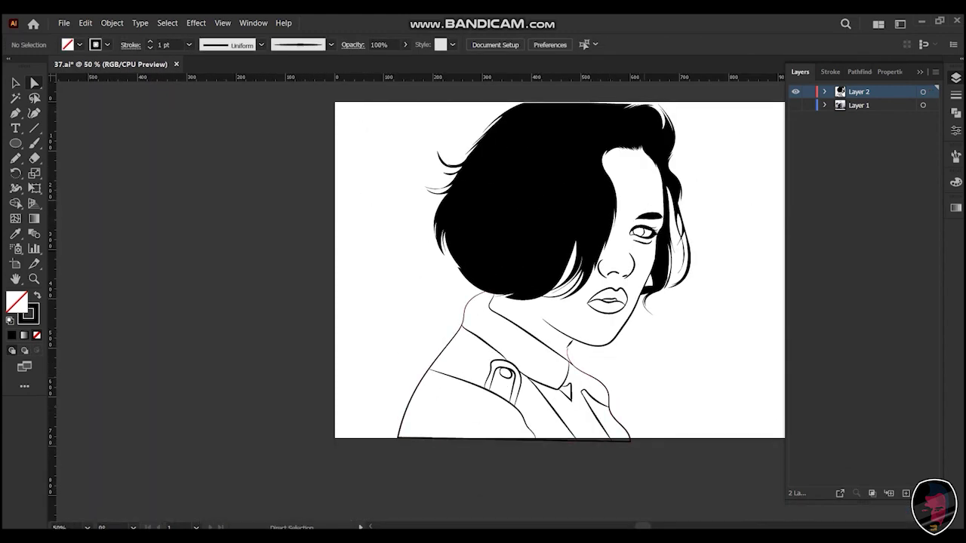
left_click(796, 105)
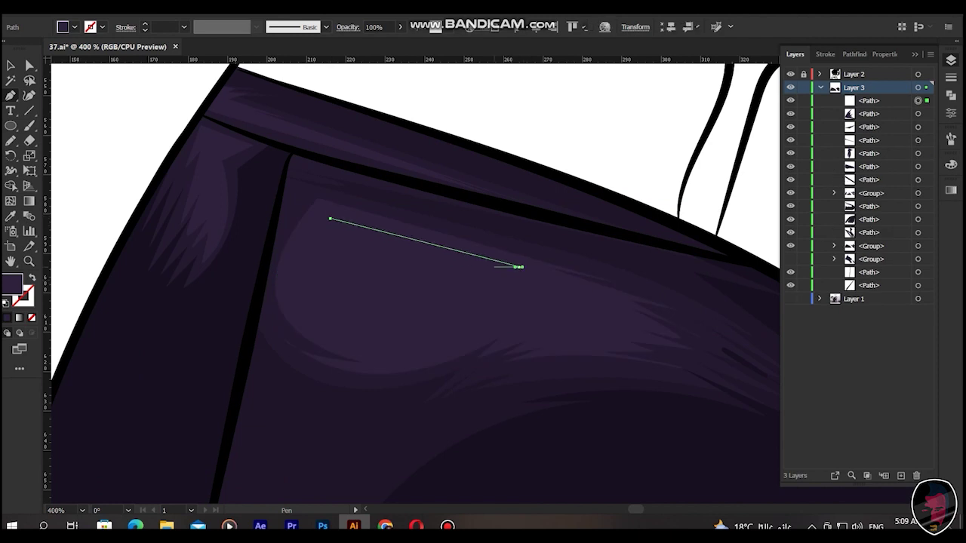
- Curve the first purple highlight shape and adjust its colour in Recolor Artwork
left_click_drag(519, 267, 580, 292)
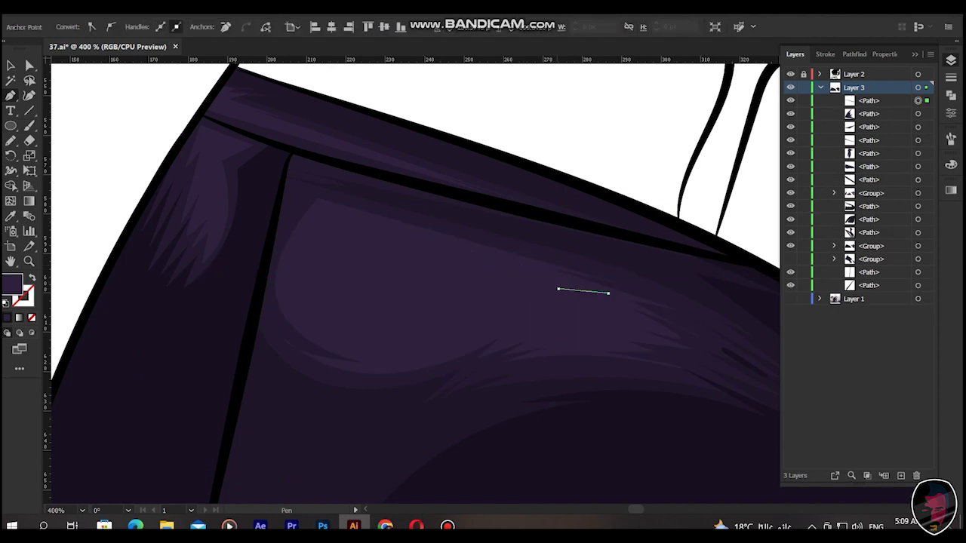
left_click_drag(553, 350, 533, 365)
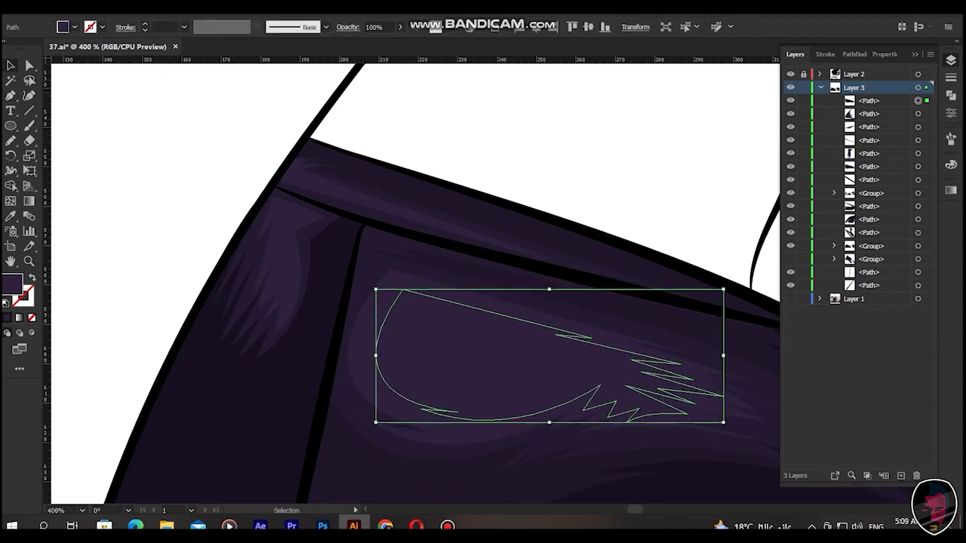
left_click(469, 28)
left_click(468, 458)
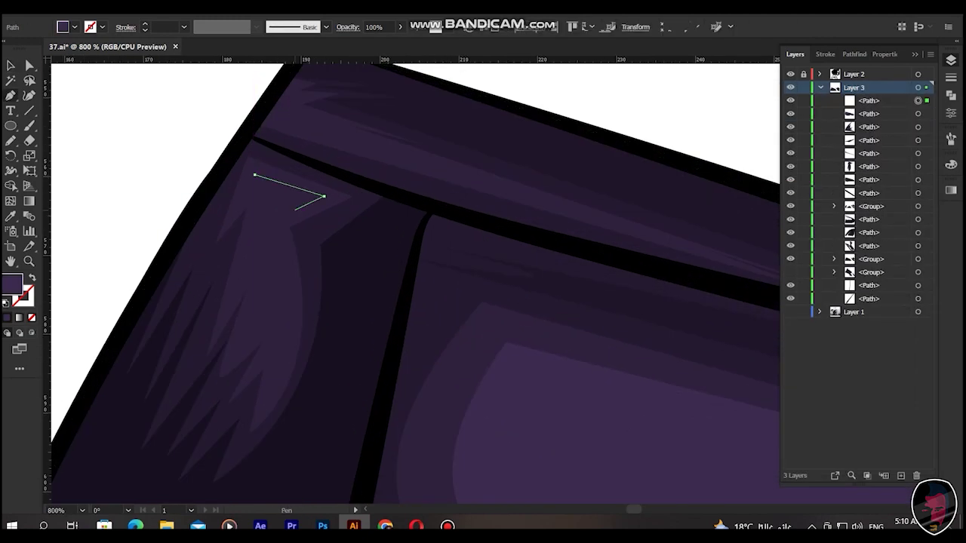
- Draw a second jagged highlight on the collar, swap its fill and stroke, then deselect
left_click(302, 117)
left_click_drag(298, 292, 332, 203)
key("shift+x")
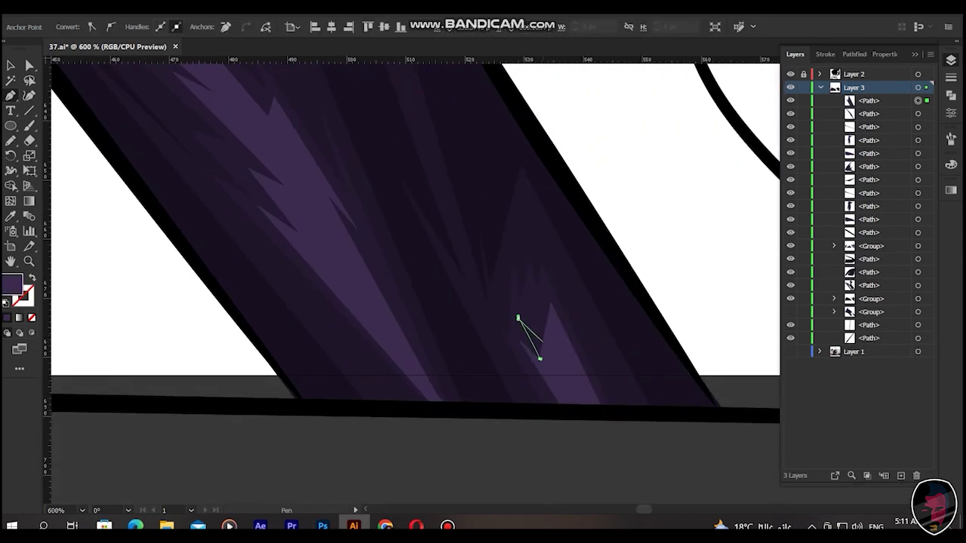
scroll(557, 303, "down", 3)
scroll(557, 303, "down", 2)
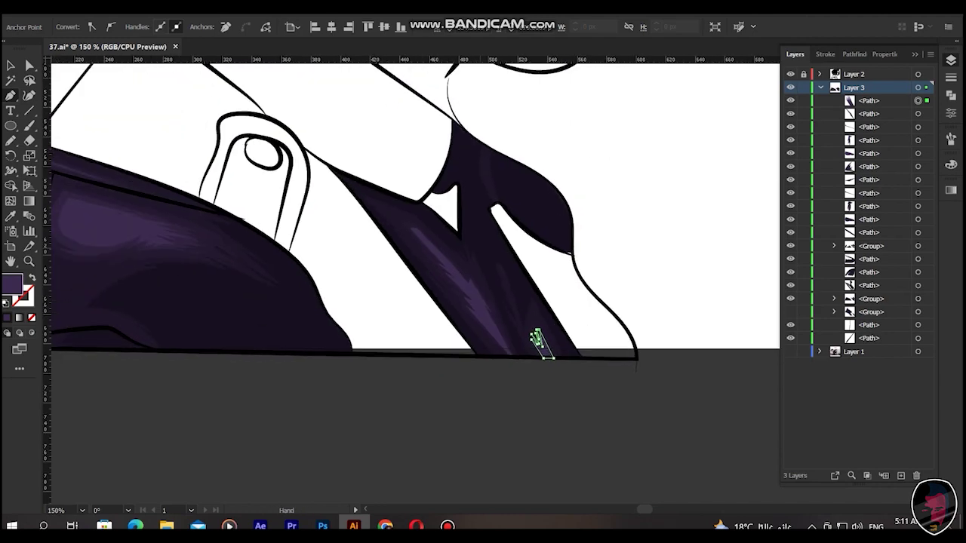
key("ctrl+shift+a")
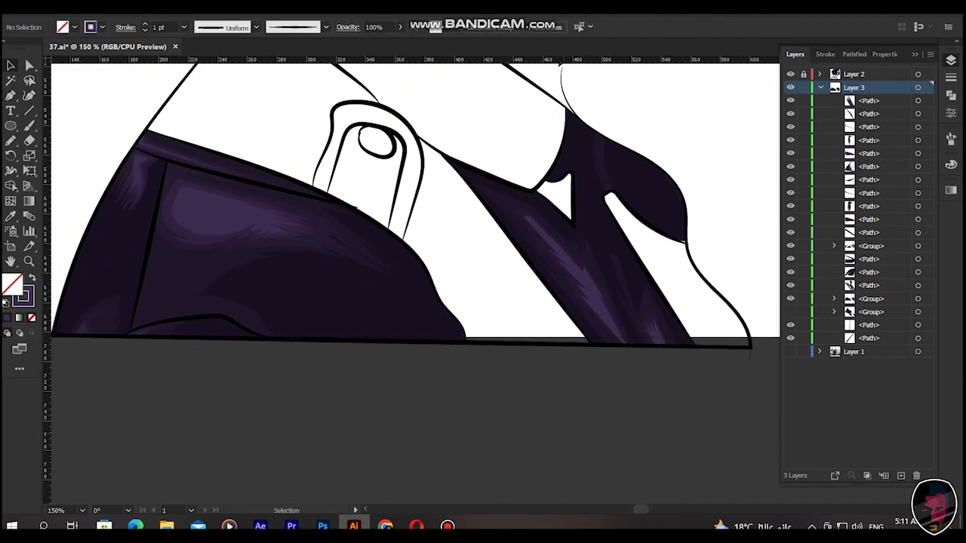
- Hide the navy shapes group and group all the purple shading paths together
left_click(791, 311)
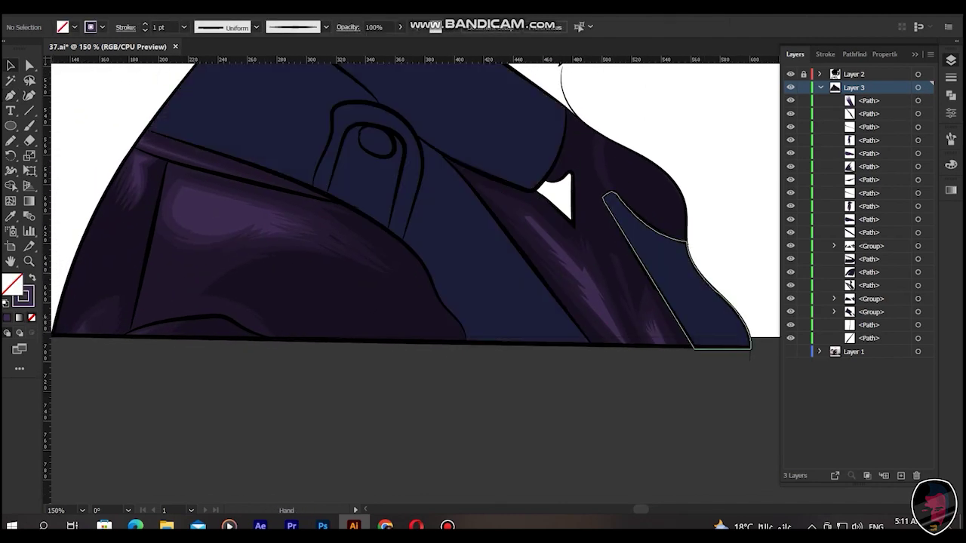
left_click(918, 311)
key("ctrl+3")
left_click_drag(80, 162, 776, 485)
right_click(304, 100)
left_click(317, 234)
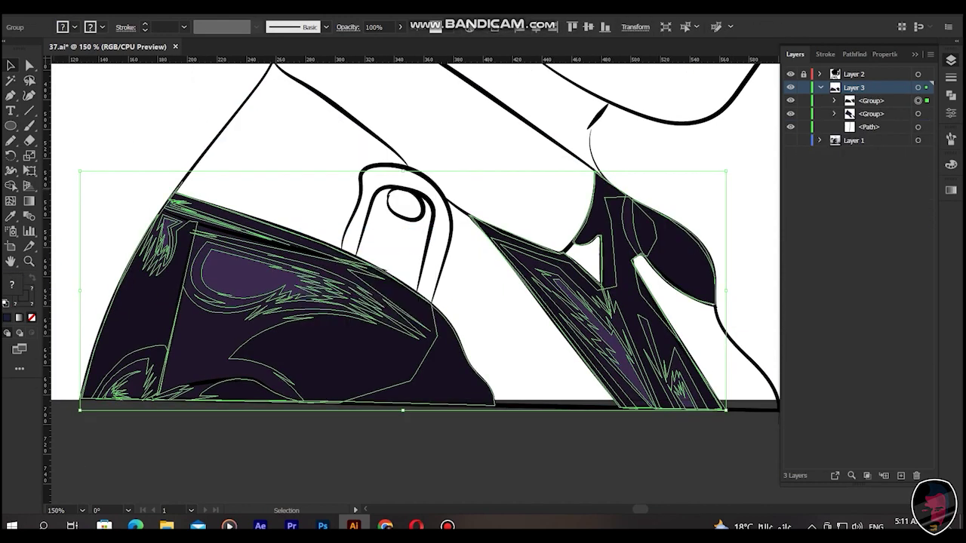
- Show the navy shapes again, hide the white-filled group to reveal the photo, and zoom in on the collar
key("ctrl+alt+3")
key("ctrl+shift+a")
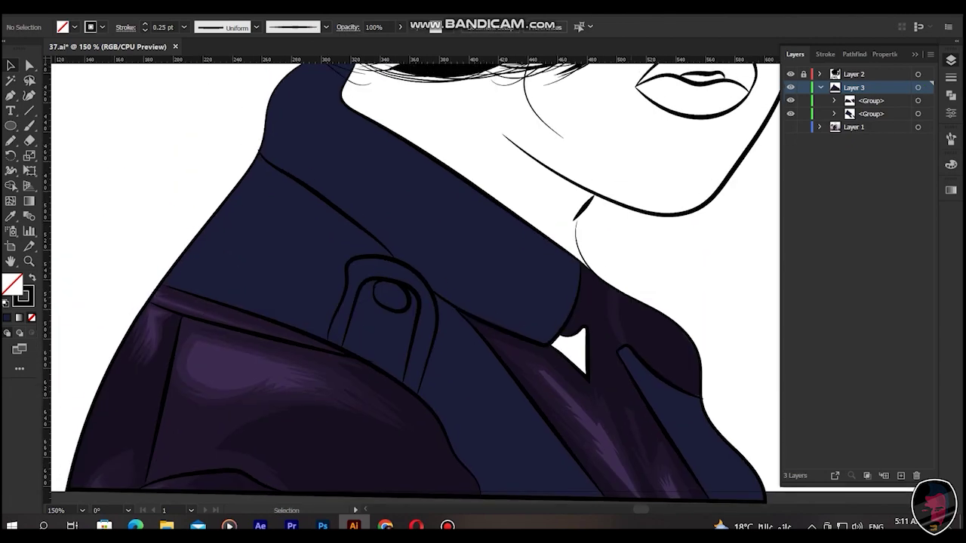
left_click(453, 226)
key("ctrl+3")
key("ctrl+3")
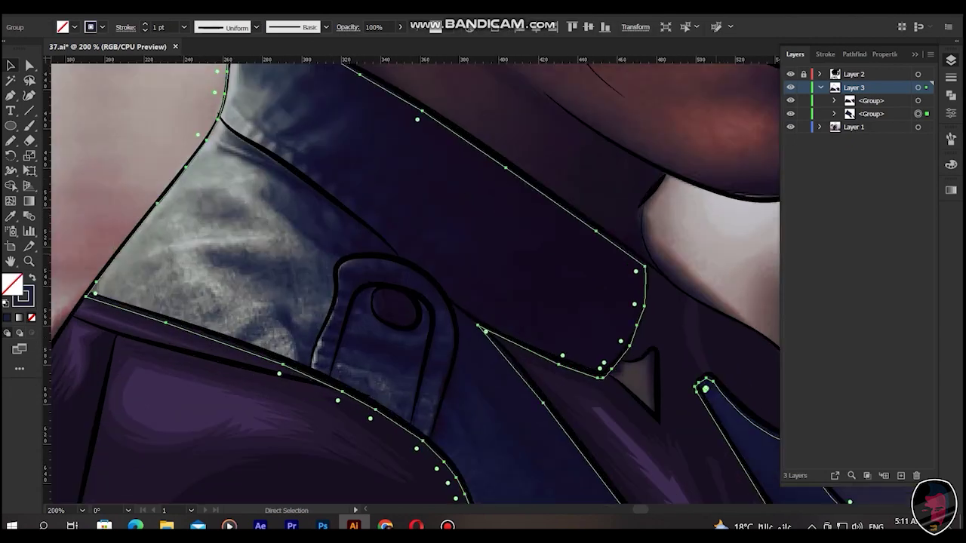
key("ctrl+equal")
key("ctrl+equal")
key("plus")
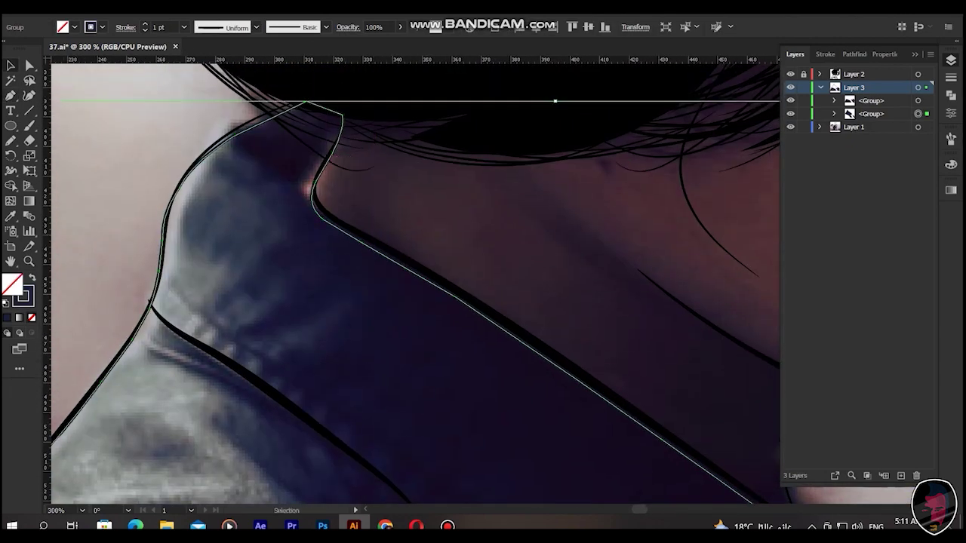
- Draw a short Pen path along the collar edge
key("ctrl+shift+a")
key("p")
scroll(302, 98, "up", 4)
scroll(302, 98, "down", 2)
mouse_move(293, 190)
left_mouse_down()
mouse_move(211, 240)
mouse_move(291, 114)
left_mouse_up()
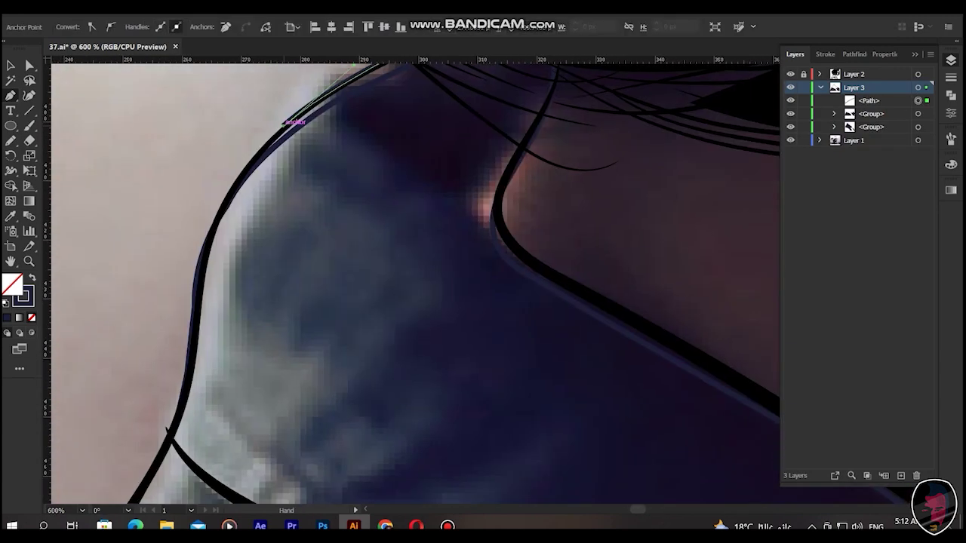
left_click_drag(251, 165, 253, 163)
left_click(220, 216, "ctrl")
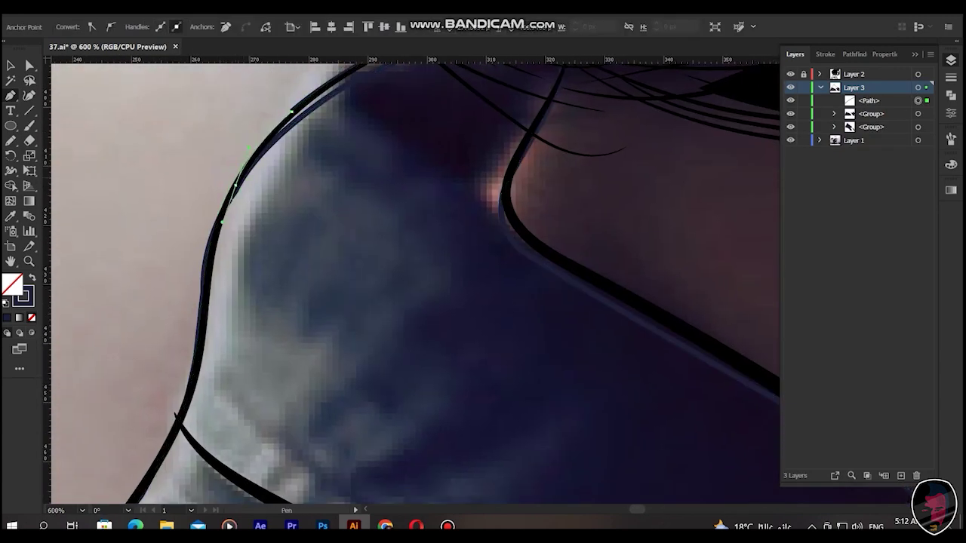
- Extend the collar path toward the hair and begin its jagged highlight edge
left_click_drag(478, 66, 441, 65)
left_click(198, 241)
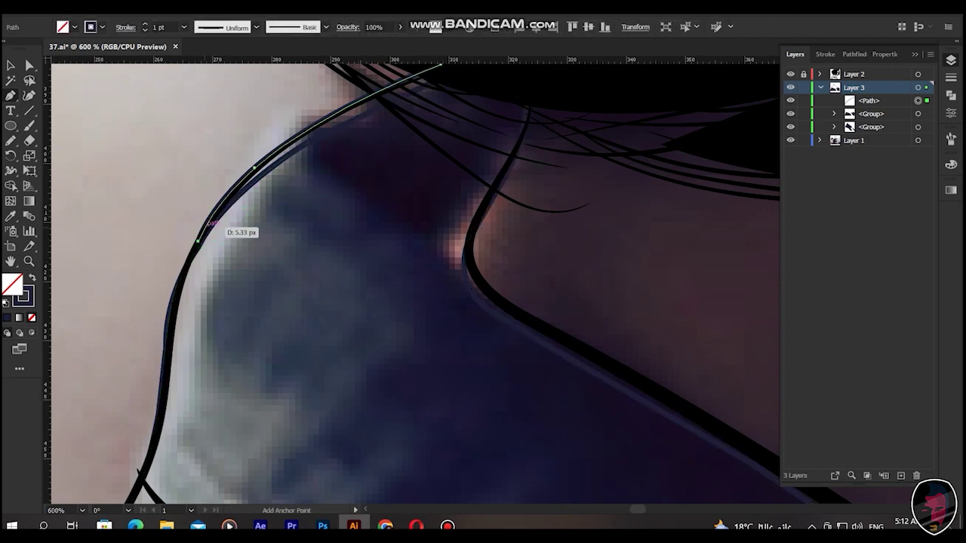
left_click_drag(219, 214, 322, 177)
mouse_move(437, 110)
left_mouse_down()
mouse_move(337, 210)
mouse_move(335, 227)
left_mouse_up()
left_click(316, 162)
left_click(324, 140)
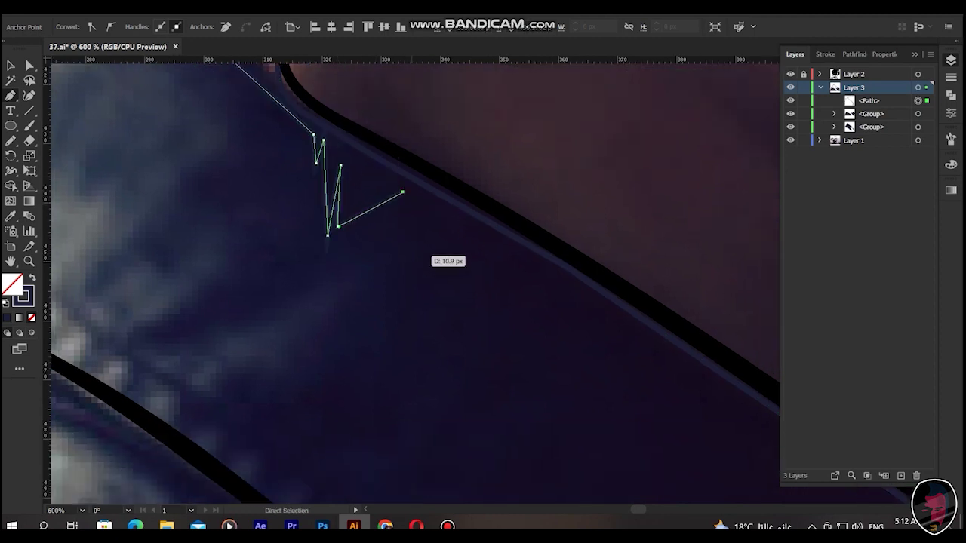
key("ctrl+minus")
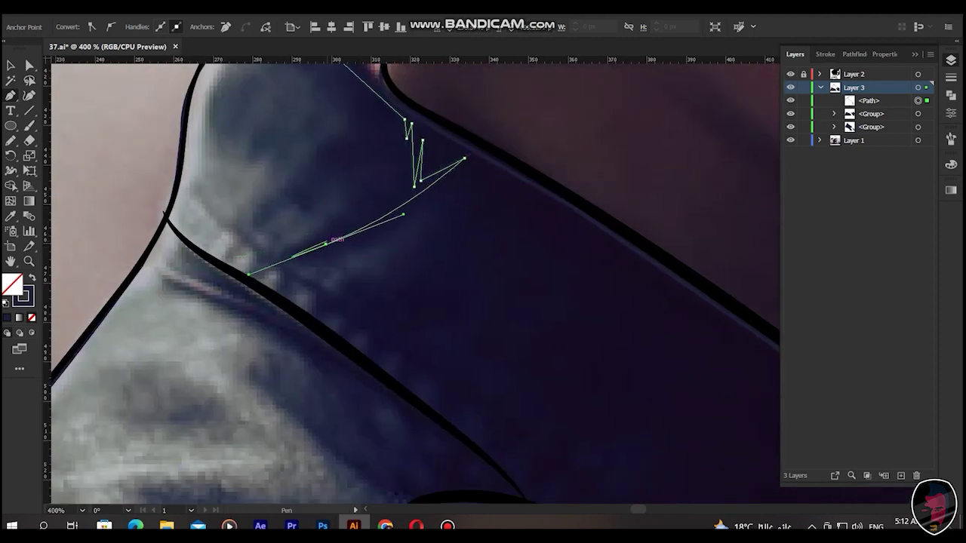
- Add alternating curved and spiky points along the jagged highlight edge, curving its lower edge
left_click(458, 169)
left_click_drag(449, 210, 384, 162)
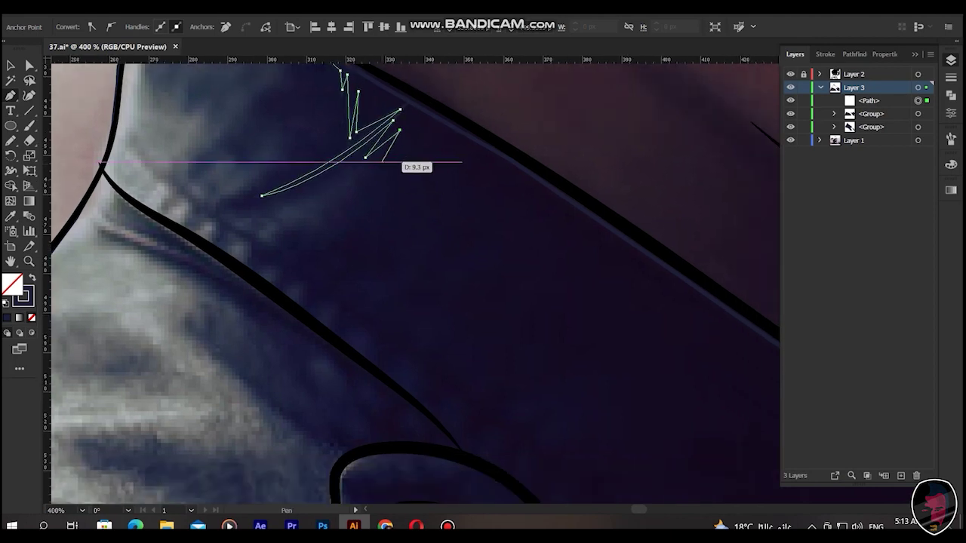
left_click_drag(326, 250, 270, 291)
left_click(360, 258)
left_click(346, 268)
mouse_move(357, 265)
left_mouse_down()
mouse_move(325, 280)
mouse_move(309, 211)
left_mouse_up()
left_click(299, 213)
left_click(334, 187)
left_click_drag(381, 153, 296, 89)
left_click(246, 169)
left_click_drag(366, 270, 485, 315)
- Add smooth curved points across the collar and shape the highlight's pointed tip
left_click_drag(451, 281, 515, 216)
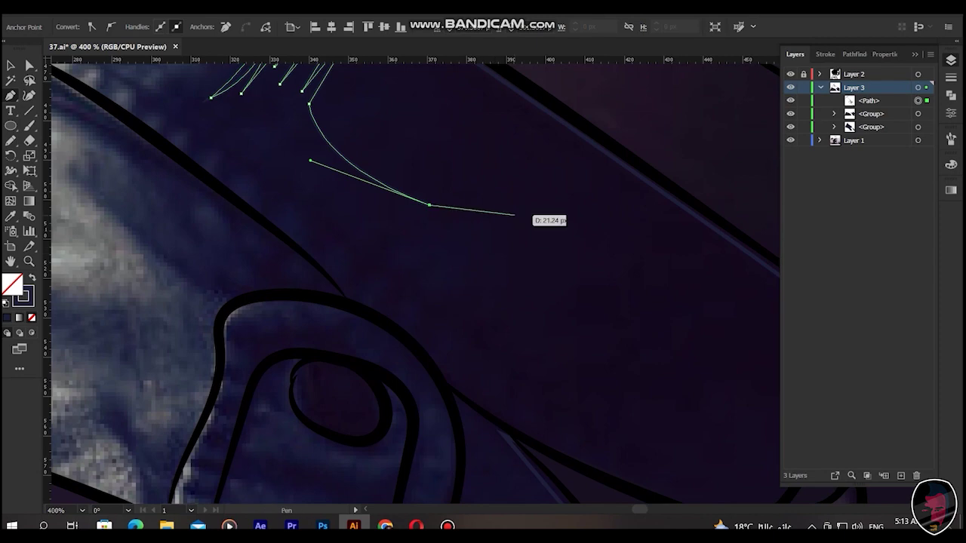
left_click_drag(560, 262, 449, 258)
left_click_drag(302, 275, 210, 241)
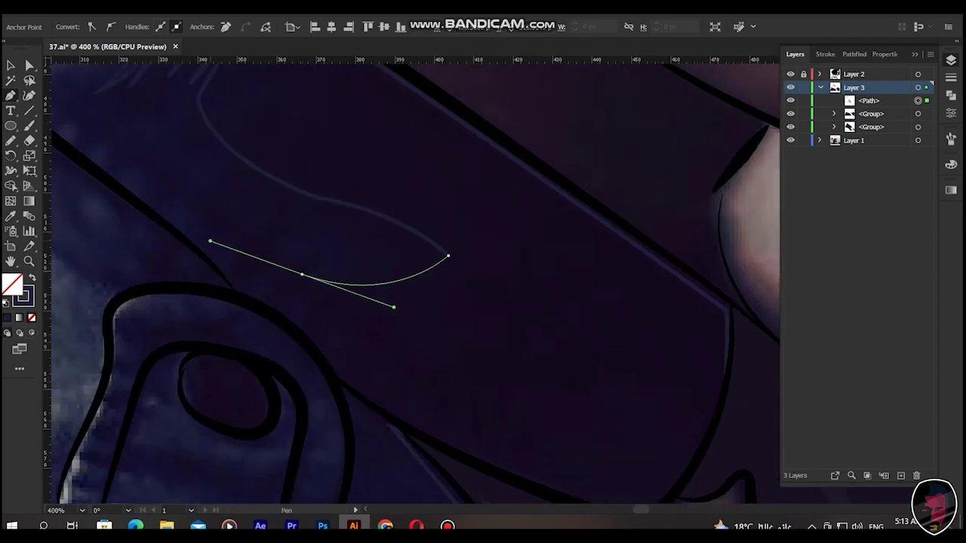
left_click_drag(56, 93, 204, 166)
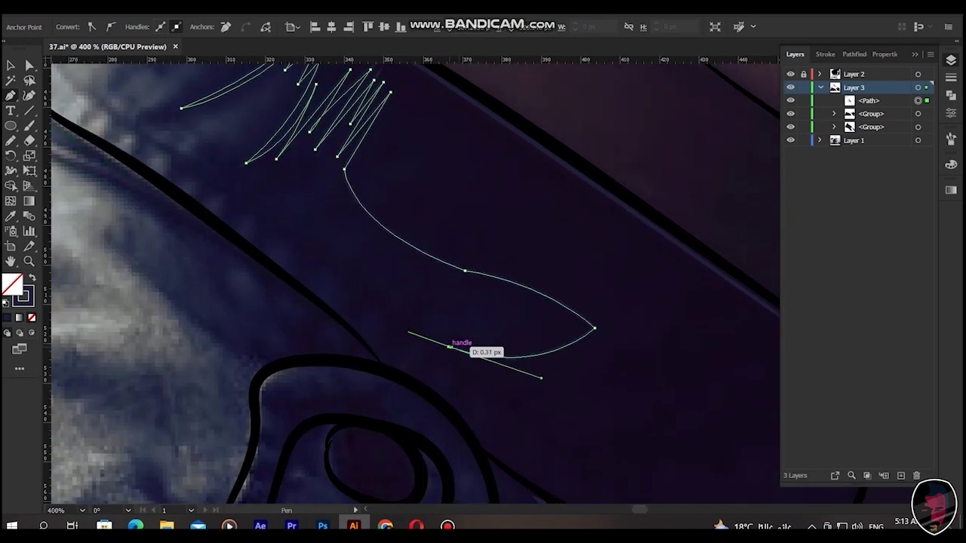
left_click_drag(451, 347, 237, 198)
left_click_drag(468, 365, 304, 188)
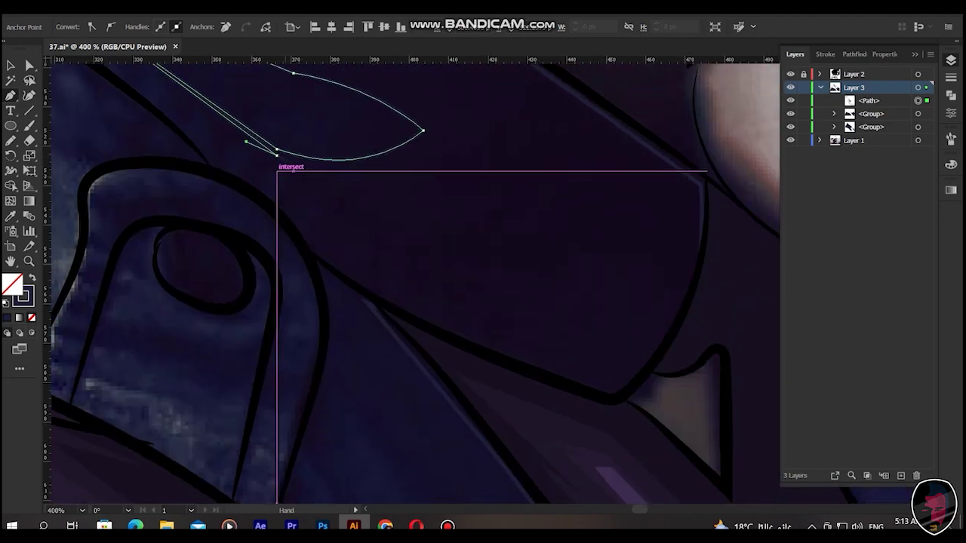
left_click_drag(293, 240, 294, 248)
- Trace a series of corner points along the collar outline
scroll(302, 242, "down", 3)
left_click(420, 280)
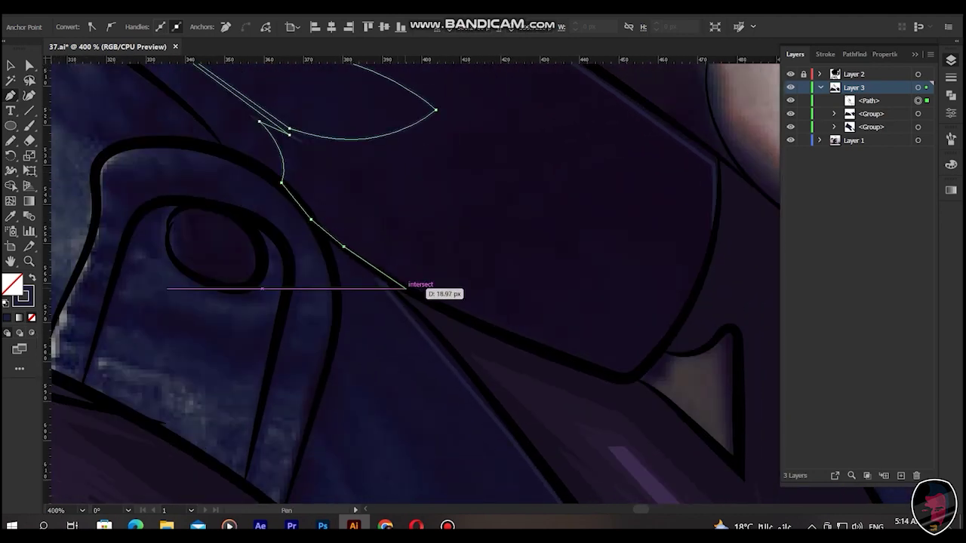
scroll(420, 280, "down", 3)
left_click(419, 276)
scroll(438, 279, "up", 3)
left_click(430, 355)
left_click(459, 314)
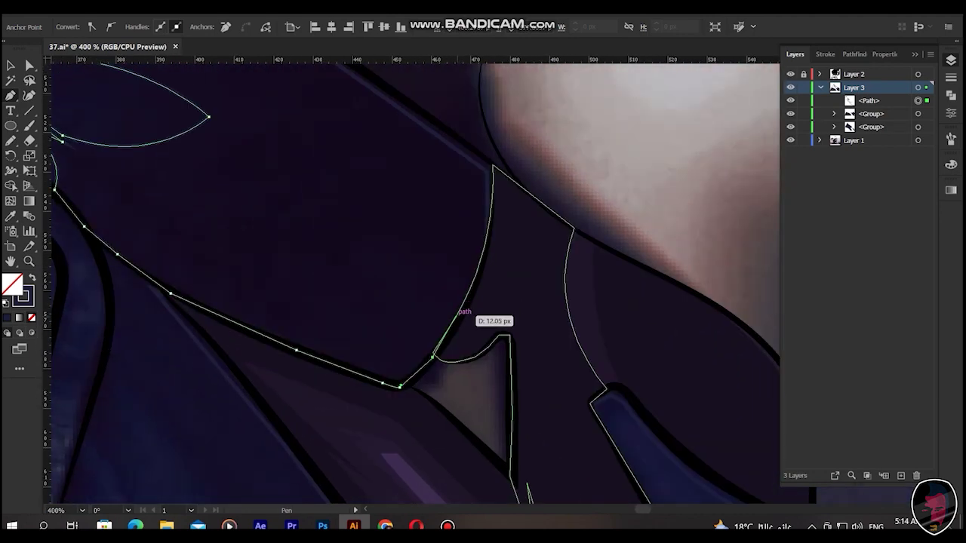
left_click(483, 264)
- Continue the collar outline near the hair with a final curved point
left_click_drag(482, 252, 553, 445)
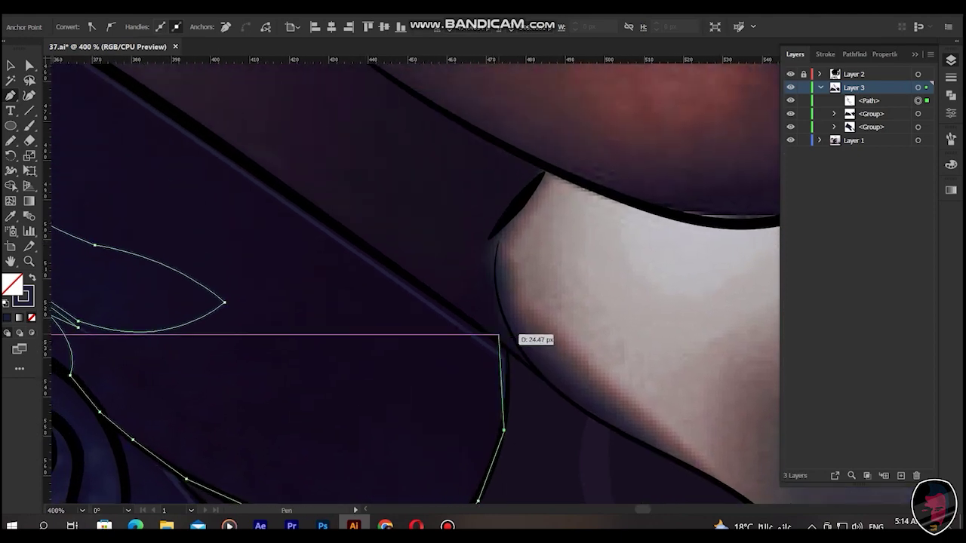
scroll(334, 319, "left", 5)
scroll(334, 319, "up", 5)
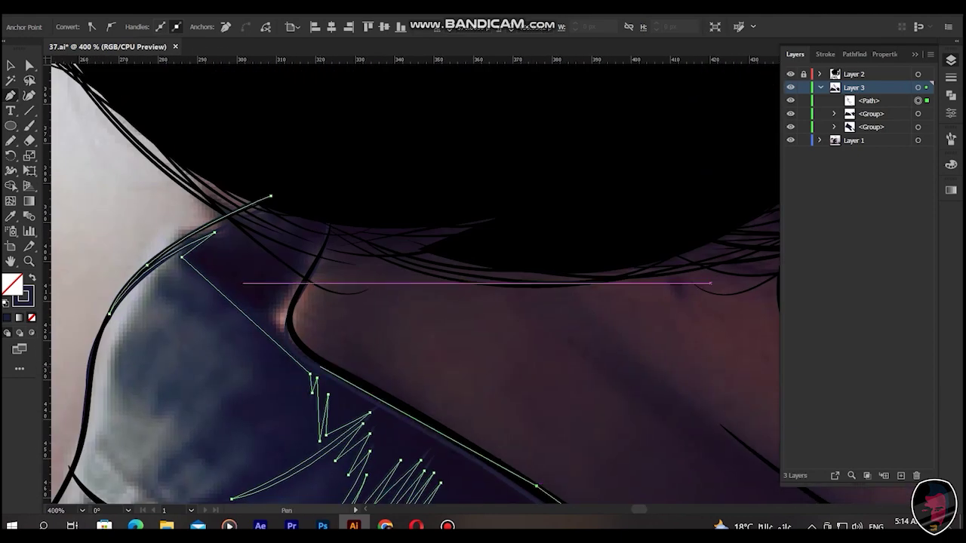
left_click(316, 357)
mouse_move(302, 281)
left_mouse_down()
mouse_move(338, 229)
mouse_move(333, 169)
left_mouse_up()
scroll(484, 302, "down", 5)
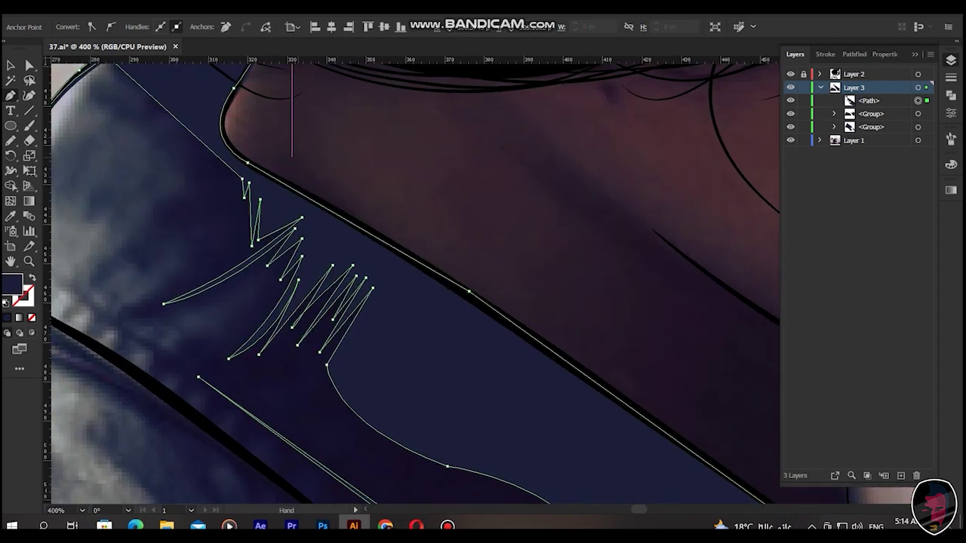
- Select the new collar shape and darken it to brightness 13 in Recolor Artwork
key("v")
left_click(538, 184)
left_click_drag(537, 184, 278, 150)
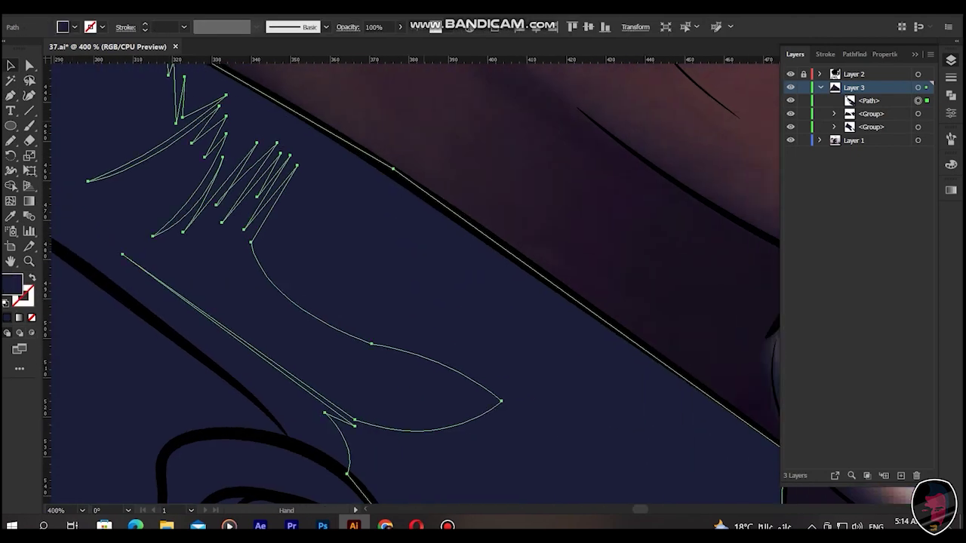
left_click(470, 27)
left_click(528, 456)
type("13")
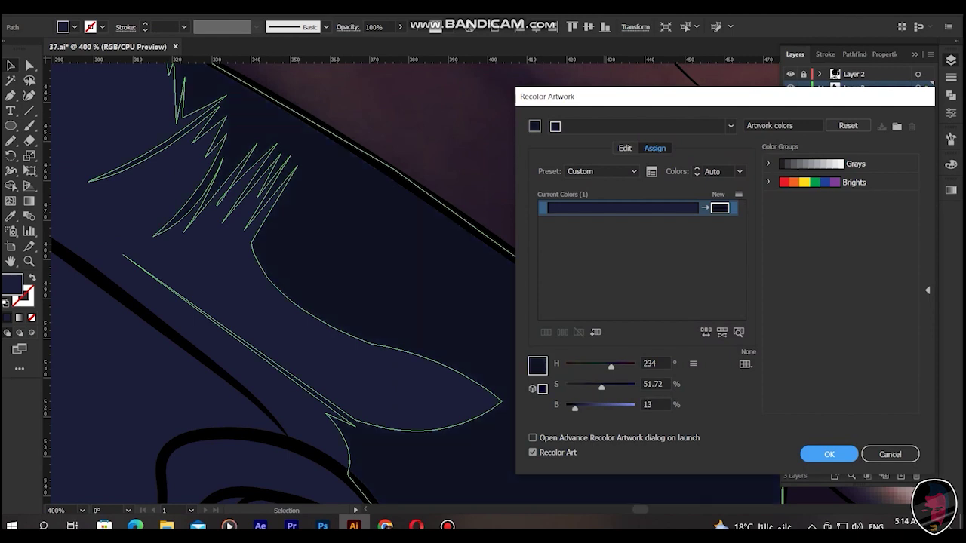
key("Return")
- Zoom in on the collar and start a new shading shape on the collar strap
key("ctrl+1")
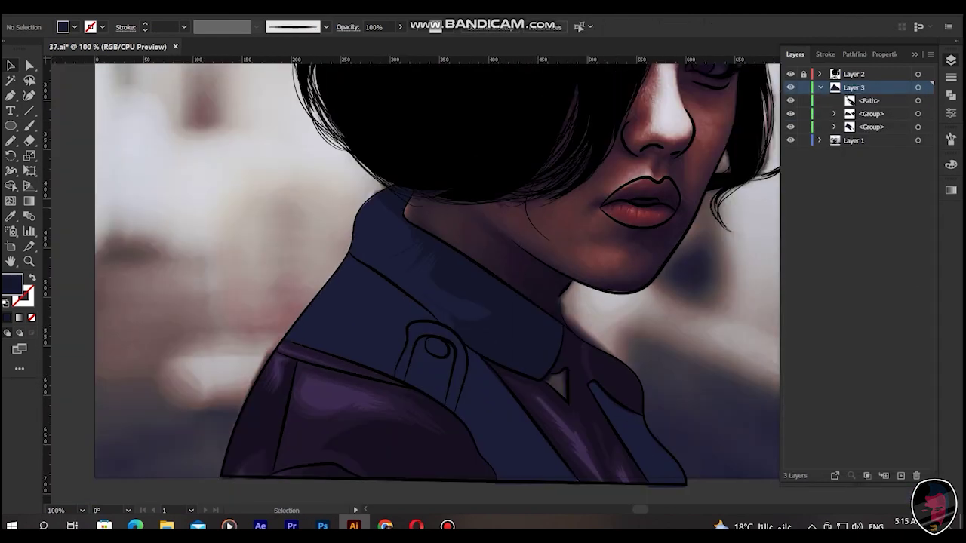
key("ctrl+plus")
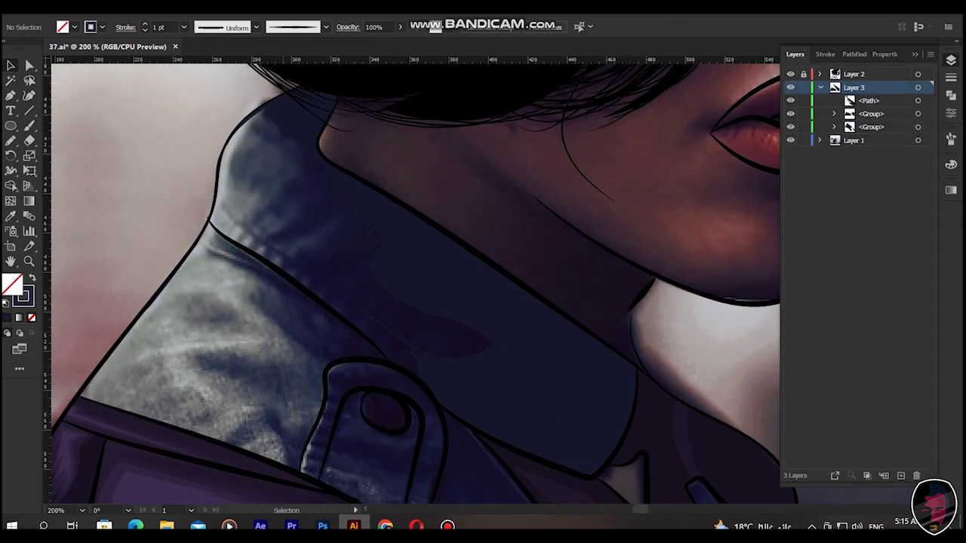
key("ctrl+plus")
key("ctrl+plus")
left_click_drag(372, 241, 452, 279)
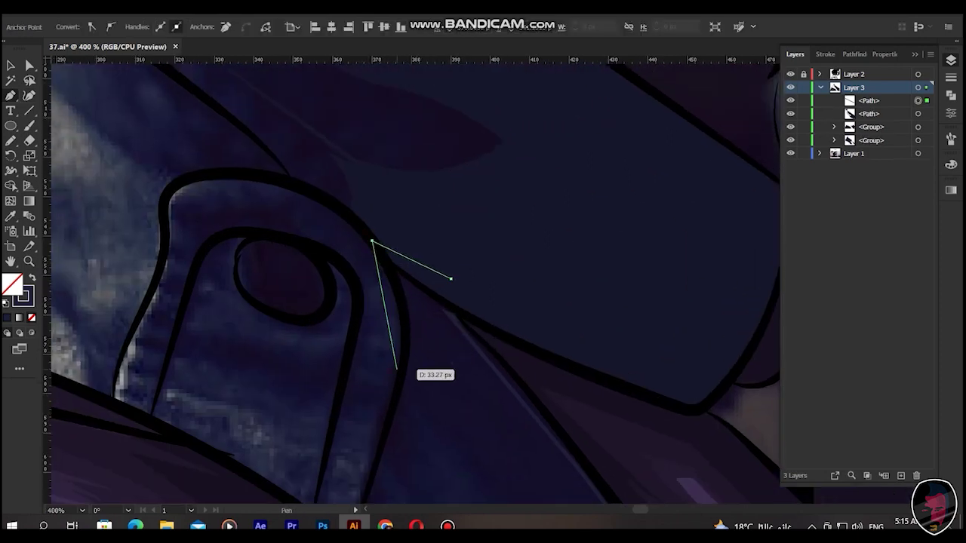
- Finish and close the navy shading shape along the collar strap's edge
scroll(407, 222, "down", 3)
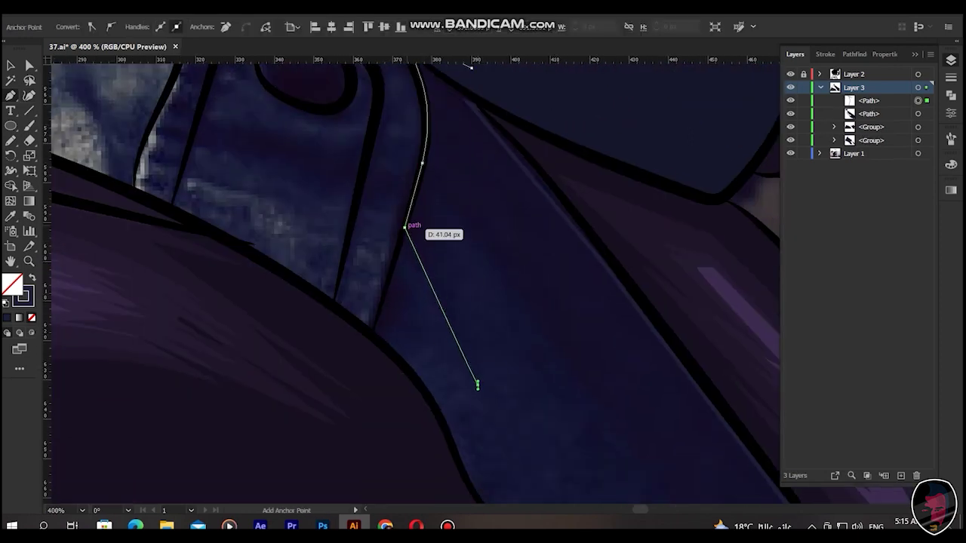
left_click(477, 386)
scroll(534, 400, "down", 3)
left_click(535, 400)
scroll(686, 401, "up", 5)
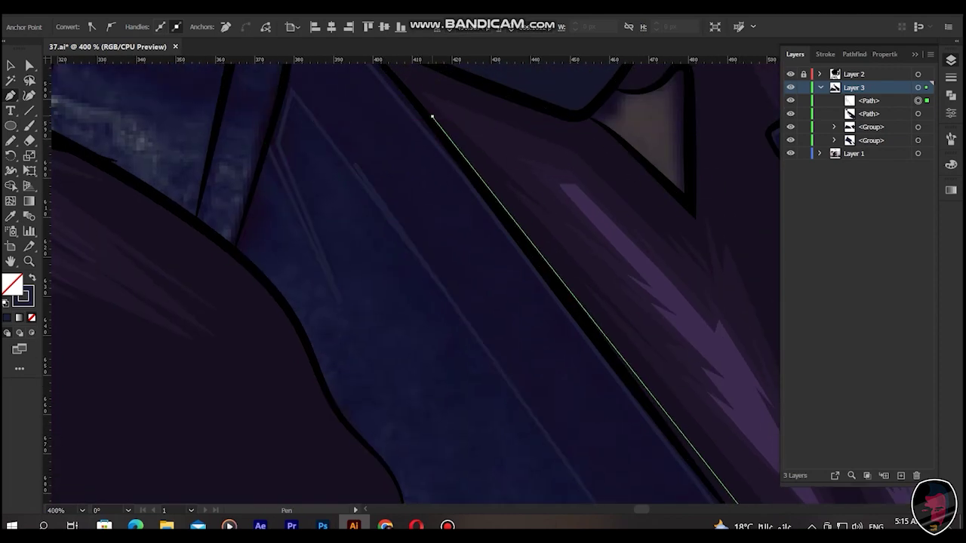
scroll(432, 116, "up", 3)
left_click(428, 184)
left_click(351, 146)
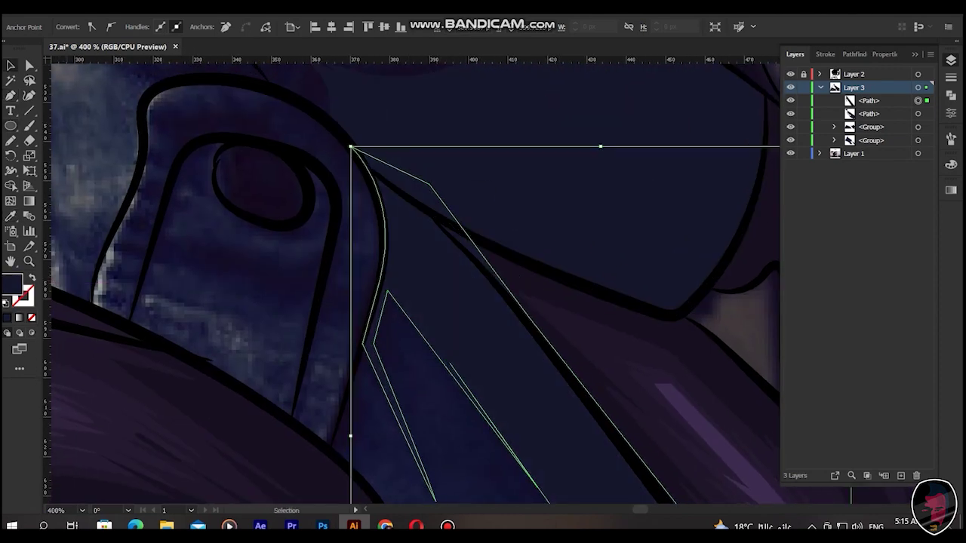
- Draw a closed curved shading shape inside the strap's loop
left_click(232, 142)
left_click_drag(247, 212, 228, 245)
left_click_drag(307, 211, 330, 174)
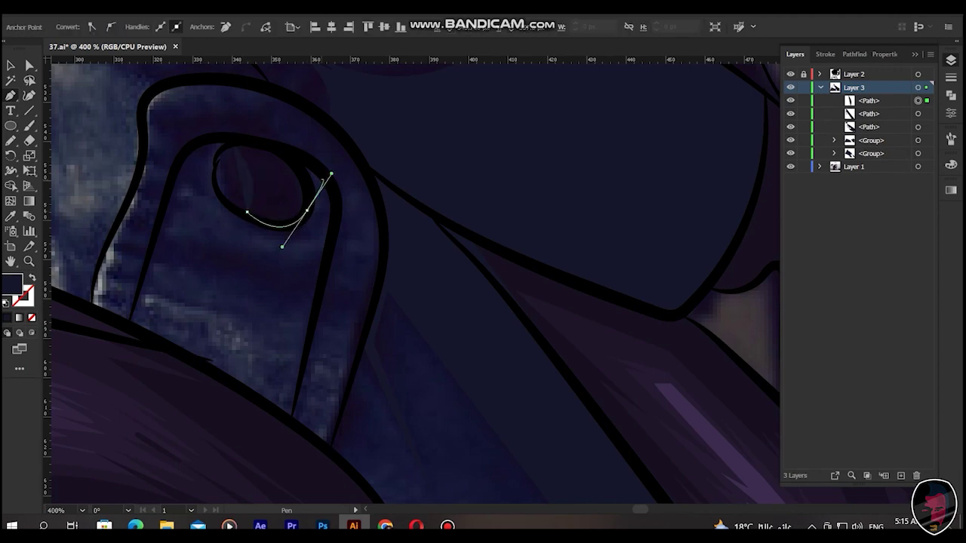
mouse_move(306, 211)
left_mouse_down()
mouse_move(311, 283)
mouse_move(327, 249)
left_mouse_up()
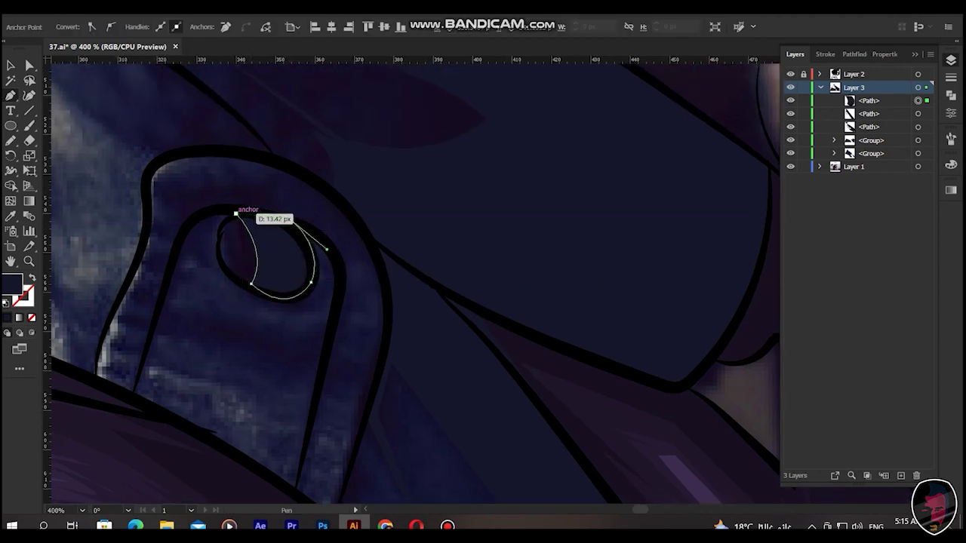
left_click(237, 213)
- Draw a curved shading shape at the lapel's lower corner, up toward the lapel edge
left_click(403, 245)
left_click(392, 224)
left_click_drag(476, 338, 518, 279)
left_click_drag(518, 219, 534, 285)
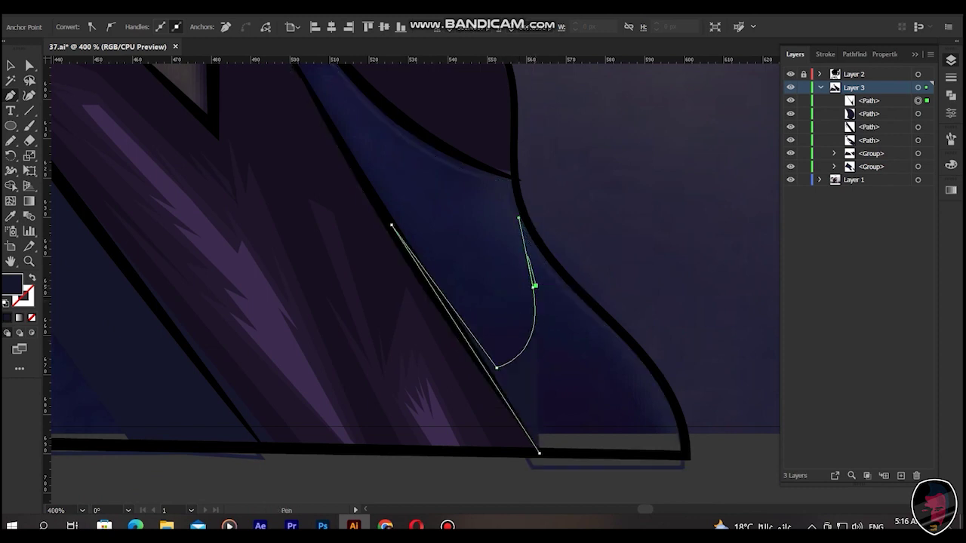
left_click_drag(546, 355, 502, 296)
left_click_drag(490, 194, 517, 219)
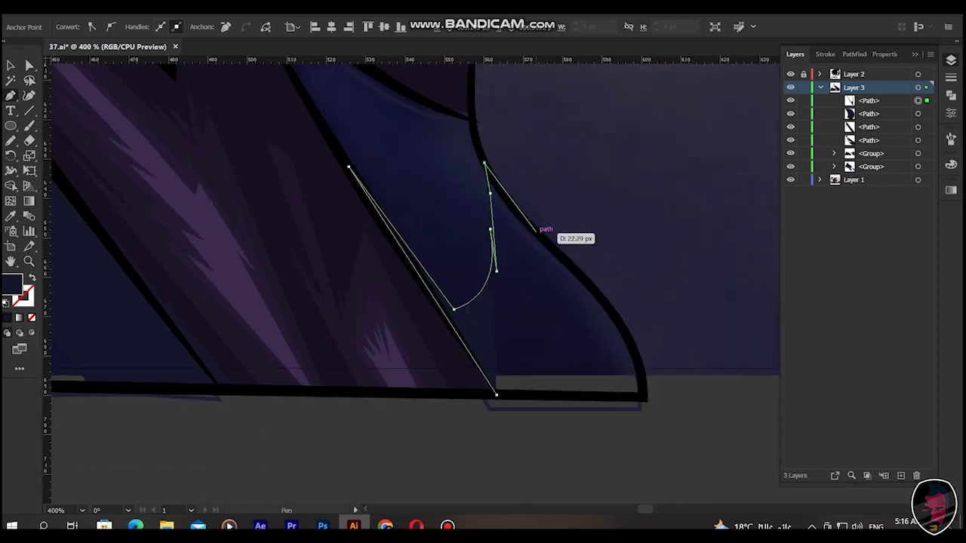
left_click_drag(496, 187, 552, 248)
scroll(554, 248, "up", 2)
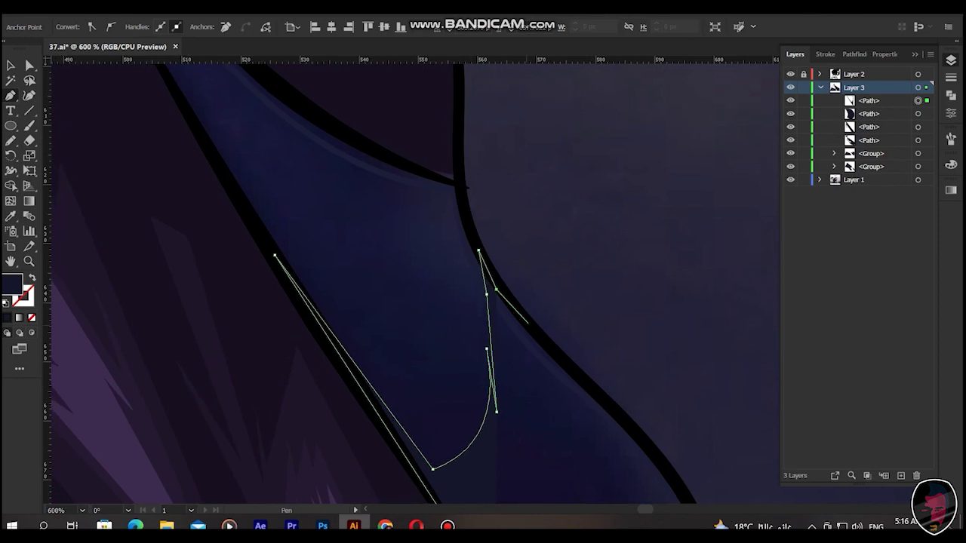
scroll(560, 316, "down", 2)
scroll(560, 317, "down", 1)
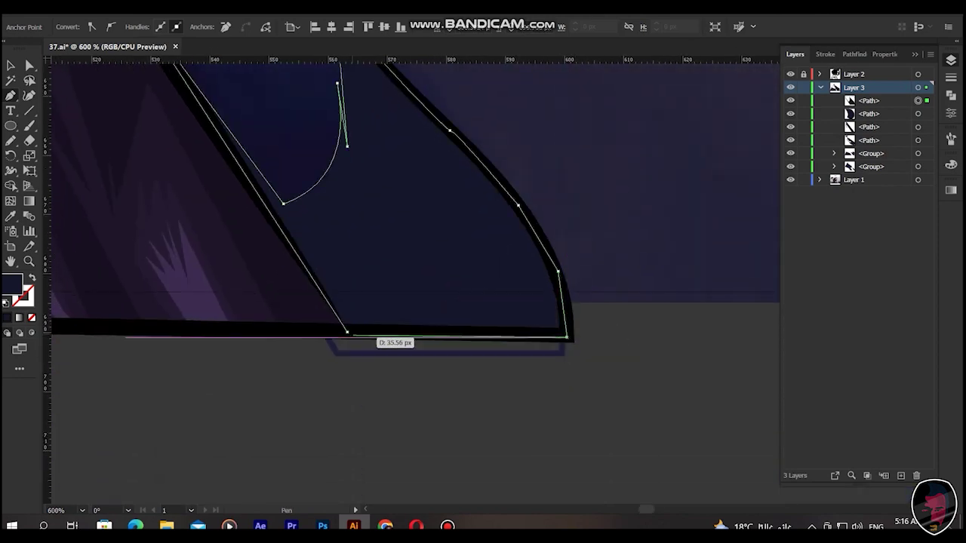
scroll(604, 302, "up", 5)
scroll(629, 295, "left", 5)
- Draw a curved shading shape along the collar tip edge
left_click(628, 299)
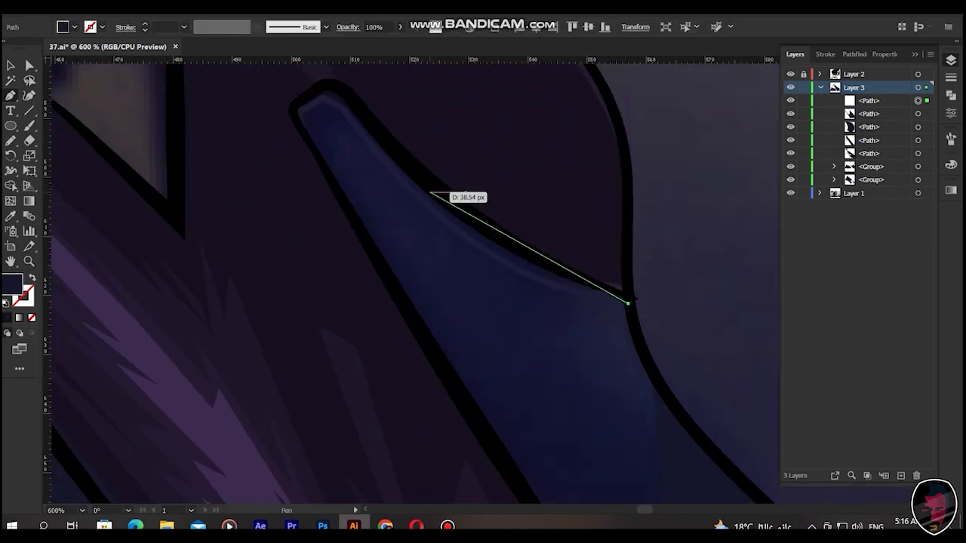
scroll(453, 227, "up", 3)
left_click_drag(429, 284, 407, 141)
left_click_drag(628, 400, 625, 366)
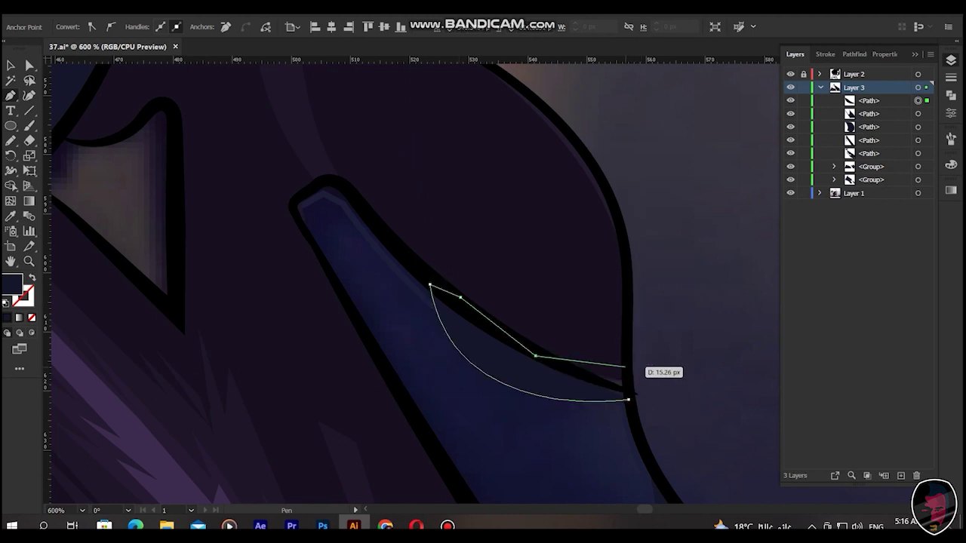
scroll(529, 340, "left", 3)
scroll(453, 226, "down", 3)
- Draw a curved shading shape across the narrow collar tip, then begin one above the strap loop
left_click_drag(440, 134, 463, 184)
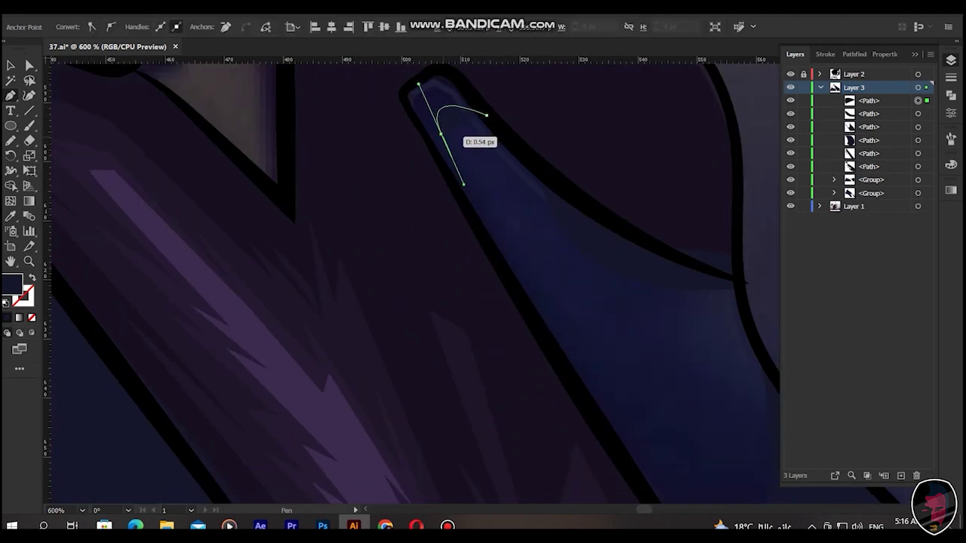
left_click(486, 115)
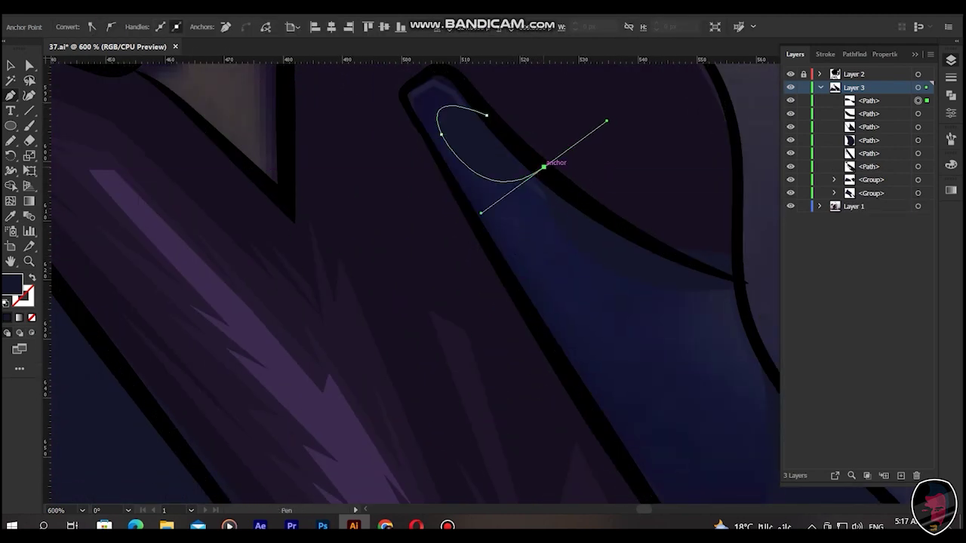
scroll(539, 264, "down", 5)
left_click(604, 363)
scroll(604, 362, "up", 6)
left_click_drag(474, 161, 474, 167)
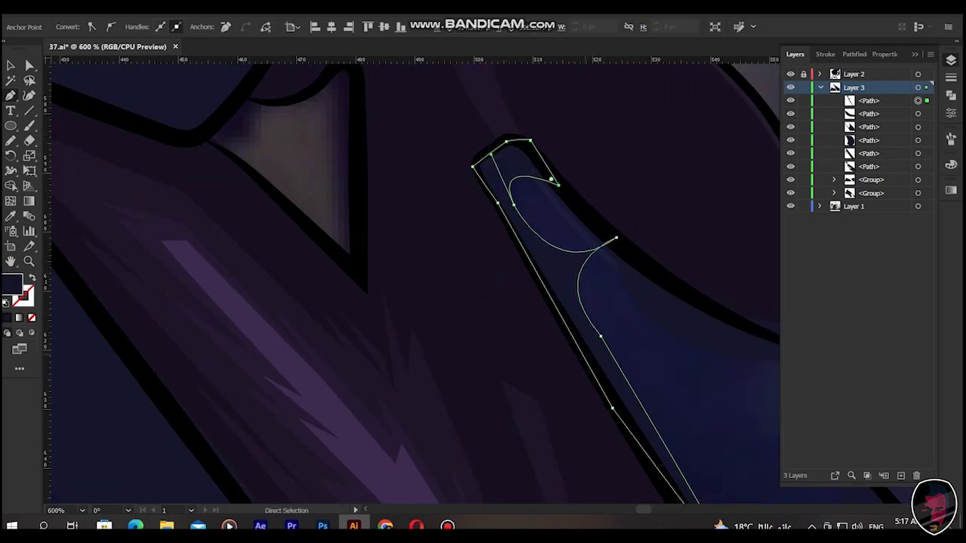
scroll(593, 335, "down", 3)
scroll(510, 362, "up", 3)
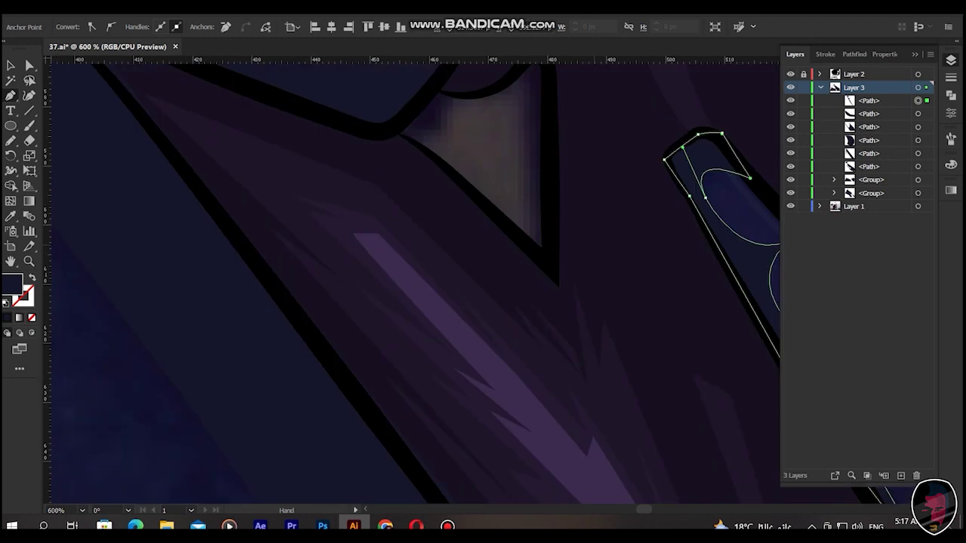
left_click_drag(518, 400, 391, 391)
mouse_move(459, 143)
left_mouse_down()
mouse_move(502, 114)
mouse_move(369, 176)
mouse_move(392, 83)
left_mouse_up()
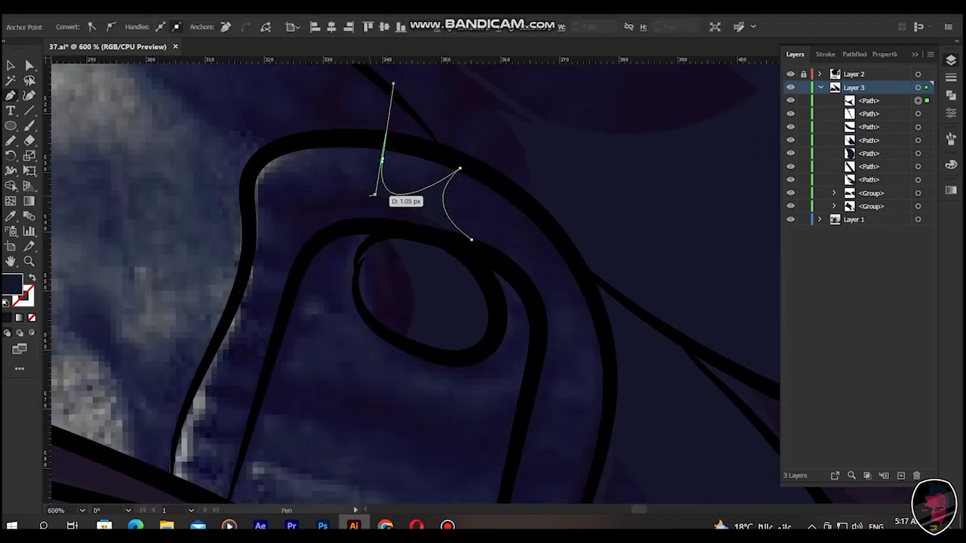
- Curve the shading shape's top edge and add points down the strap side
left_click_drag(383, 158, 337, 195)
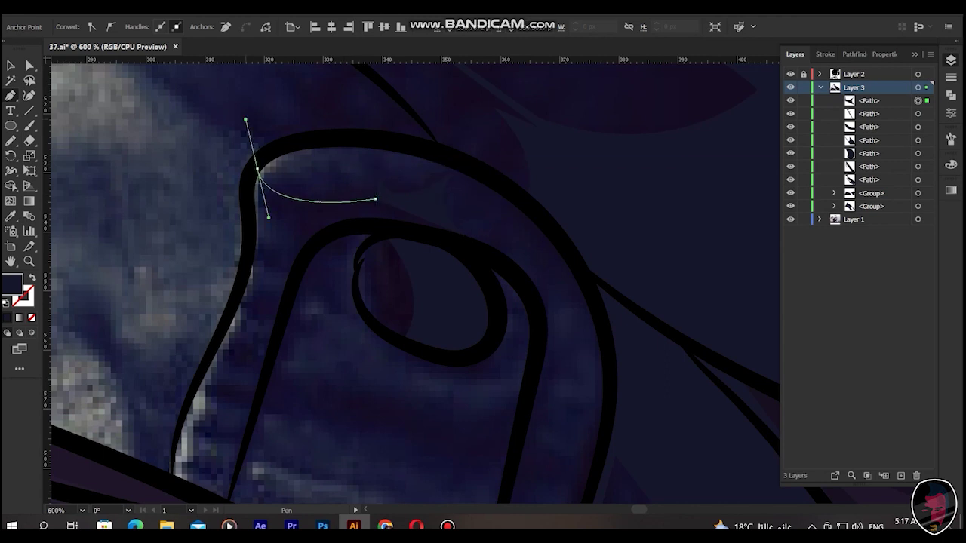
left_click_drag(387, 218, 428, 115)
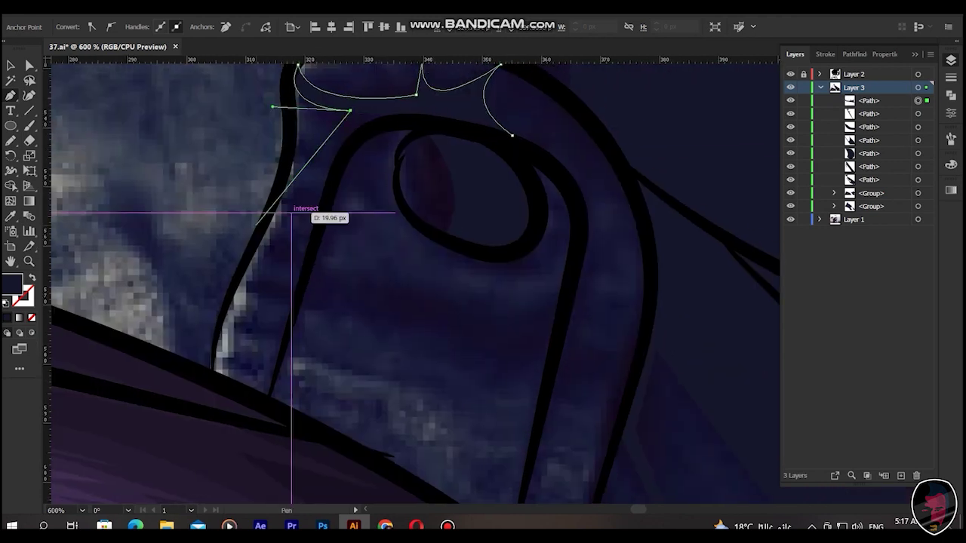
mouse_move(317, 234)
left_mouse_down()
mouse_move(310, 262)
mouse_move(369, 296)
mouse_move(448, 297)
mouse_move(492, 321)
left_mouse_up()
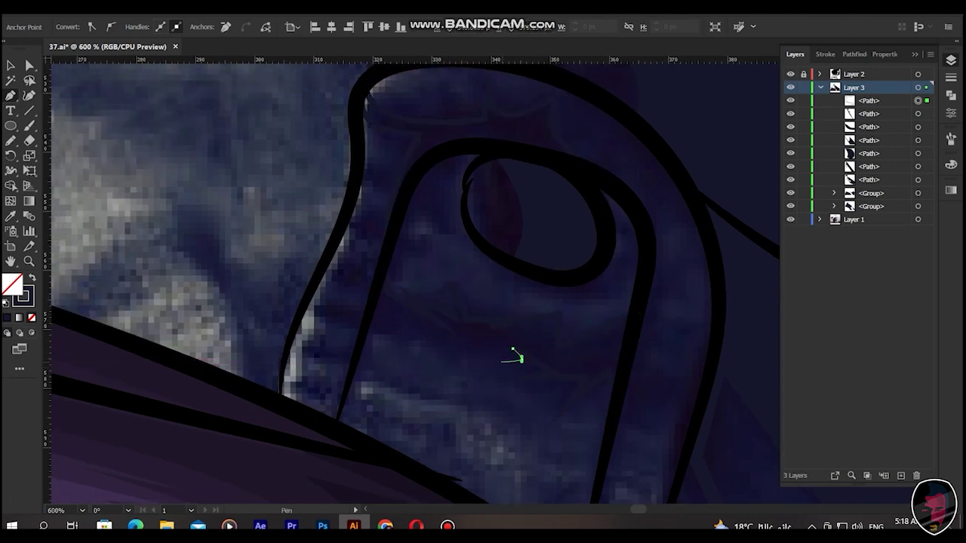
left_click_drag(491, 357, 513, 351)
scroll(371, 305, "up", 2)
left_click_drag(377, 365, 428, 395)
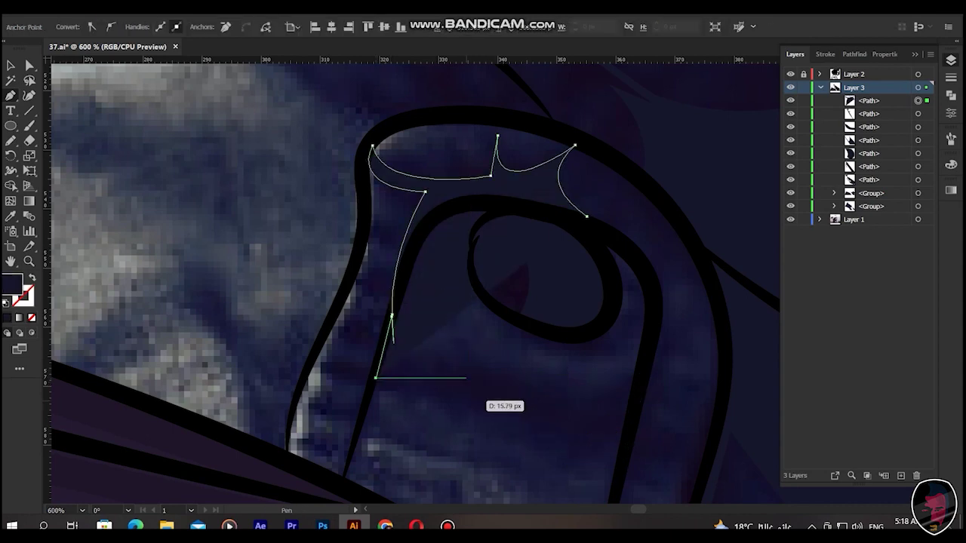
left_click_drag(498, 418, 568, 430)
- Add jagged, spiky points along the lower edge and curve the shape around the loop
left_click(563, 475)
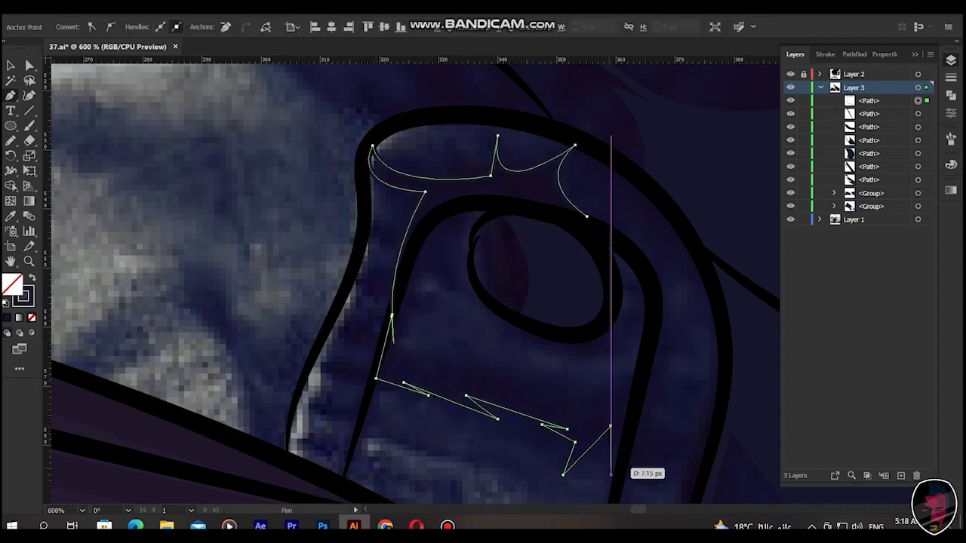
left_click(610, 426)
left_click(619, 477)
left_click(650, 353)
left_click_drag(553, 369, 504, 312)
scroll(553, 369, "up", 2)
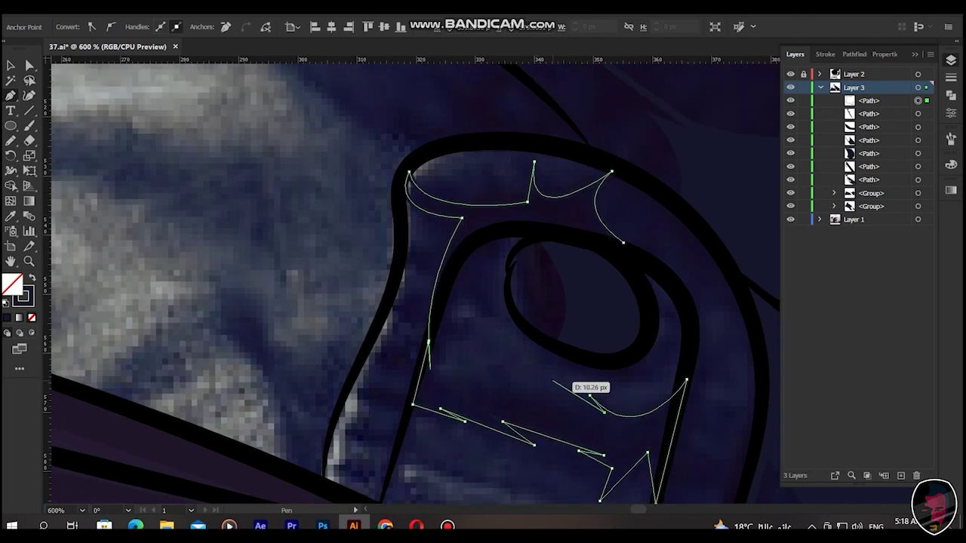
left_click(512, 399)
left_click(488, 354)
left_click(476, 401)
left_click(470, 368)
left_click_drag(429, 342, 436, 329)
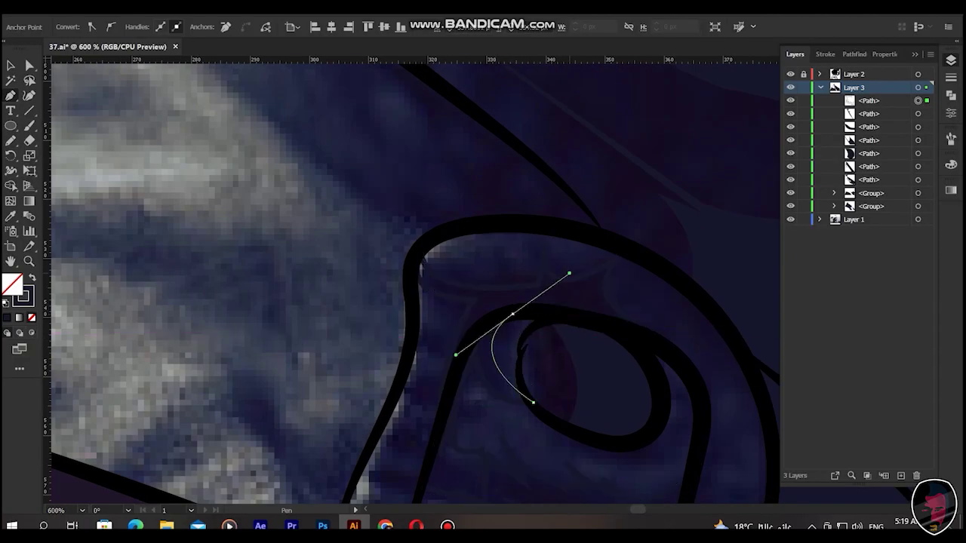
left_click(511, 312)
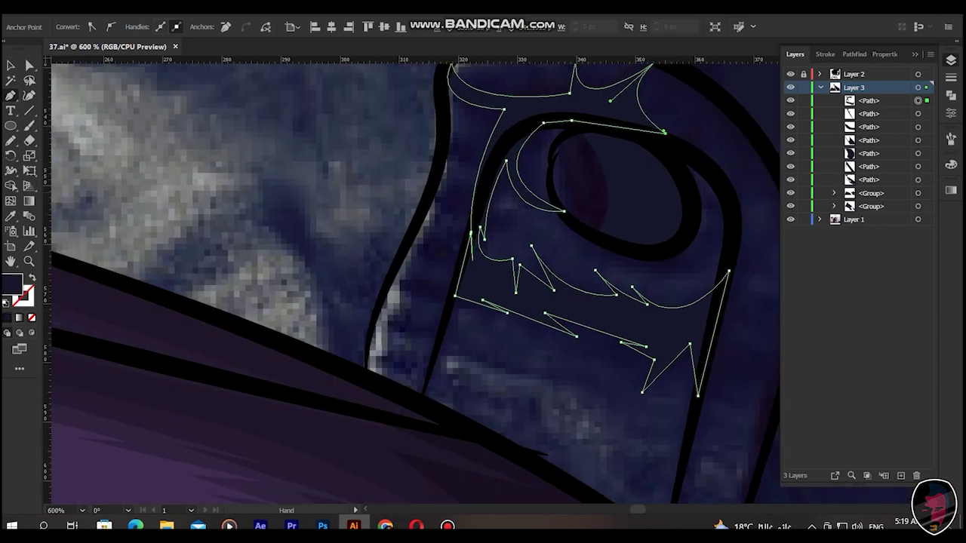
- Start a new curved shading shape near the shoulder tab's base
scroll(546, 314, "down", 5)
left_click(406, 410)
left_click(378, 327)
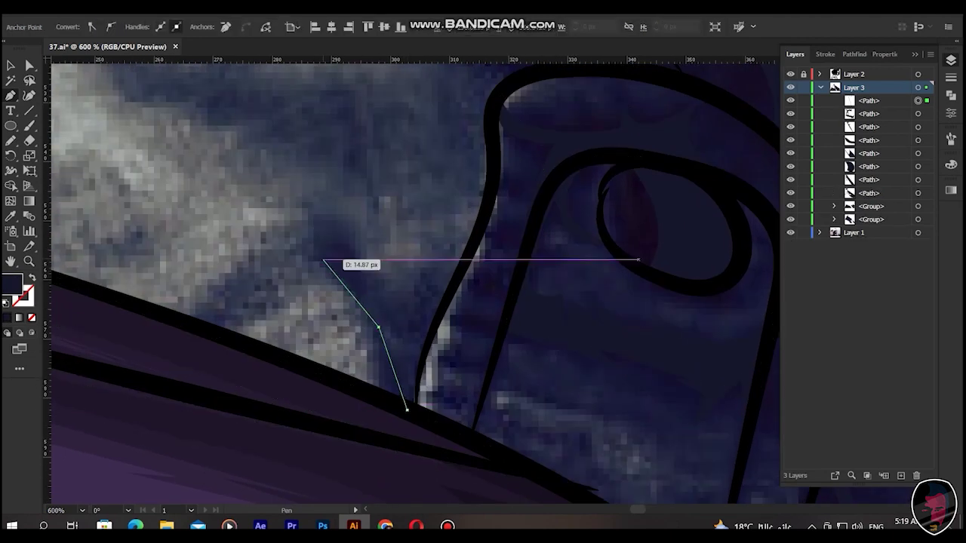
left_click_drag(469, 256, 447, 332)
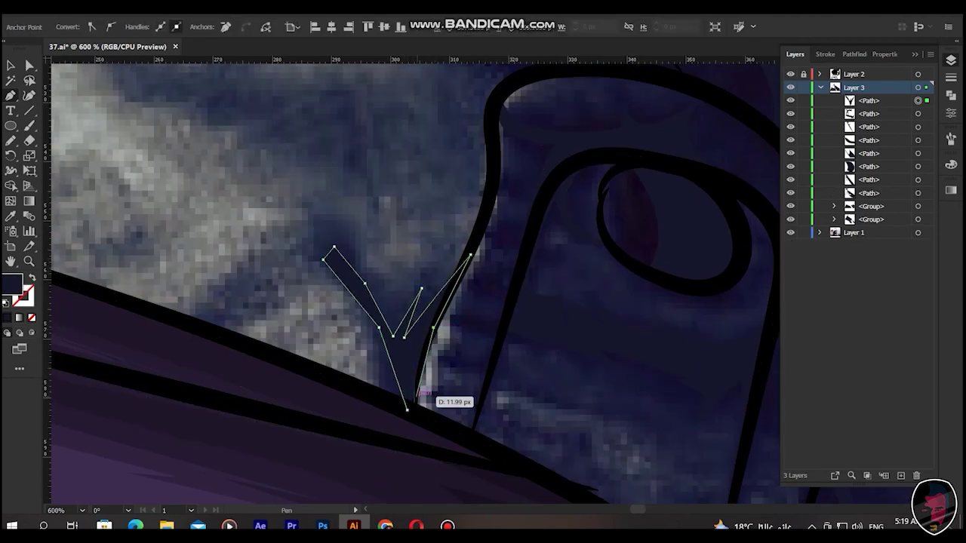
scroll(419, 415, "down", 3)
scroll(458, 450, "down", 2)
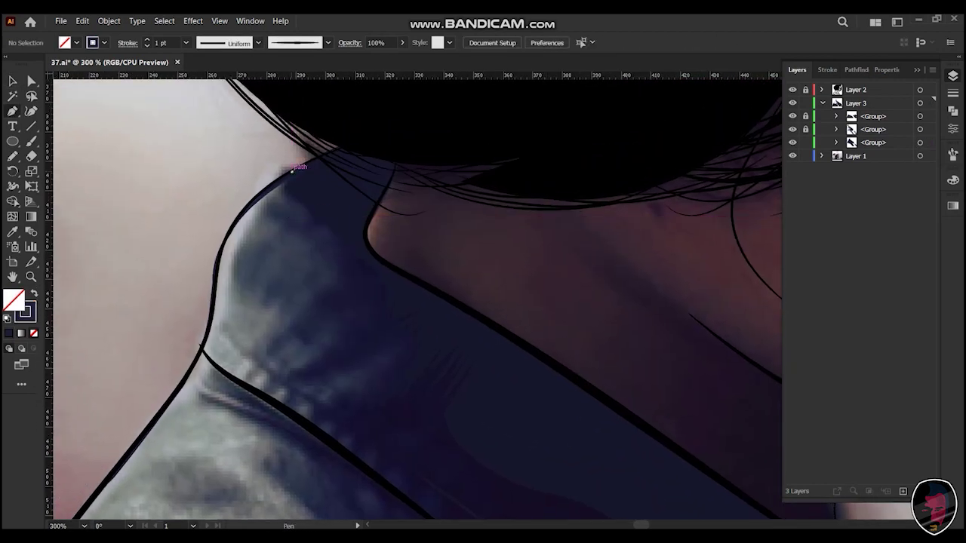
- Begin the collar shading outline with curved anchors down the collar's upper edge
left_click(275, 136)
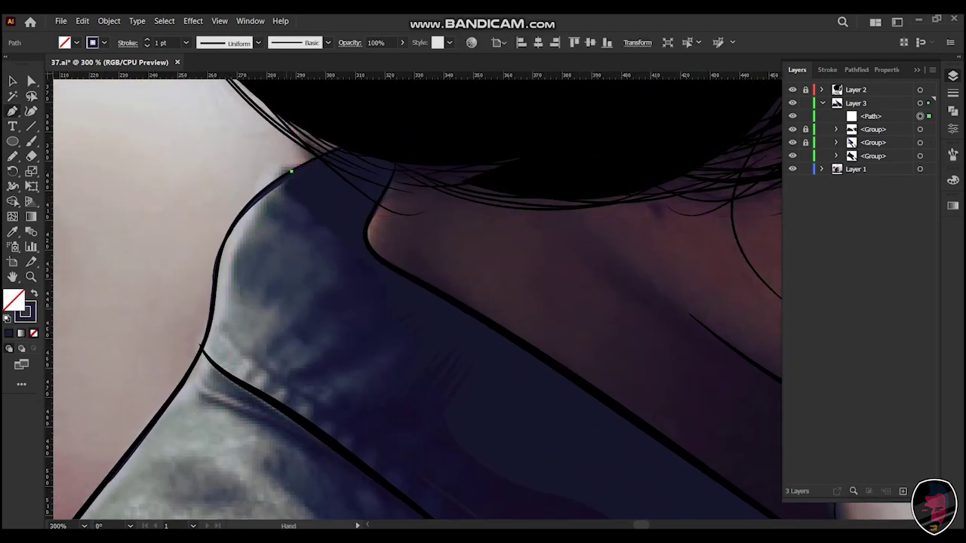
left_click_drag(254, 237, 264, 305)
left_click_drag(236, 238, 246, 316)
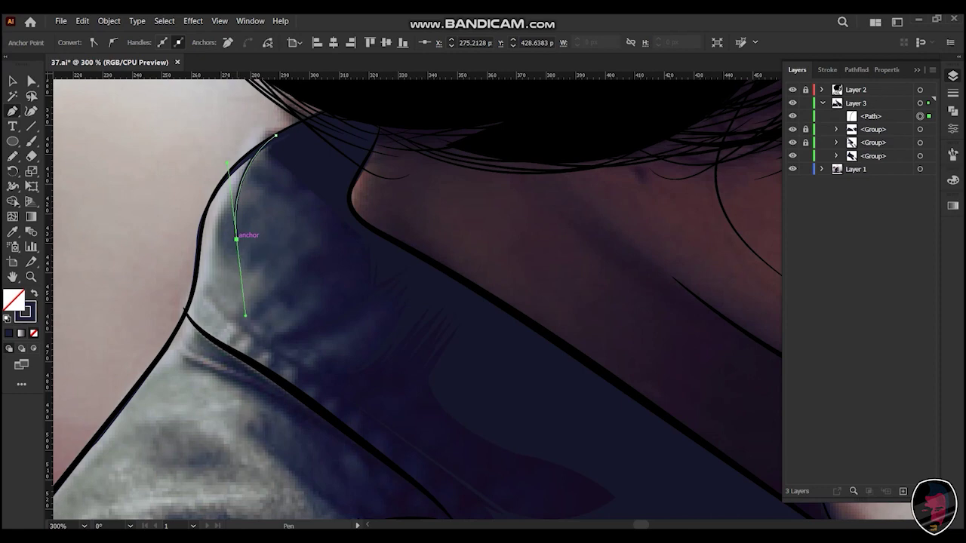
left_click(291, 168)
left_click_drag(347, 227, 354, 273)
left_click_drag(386, 242, 360, 277)
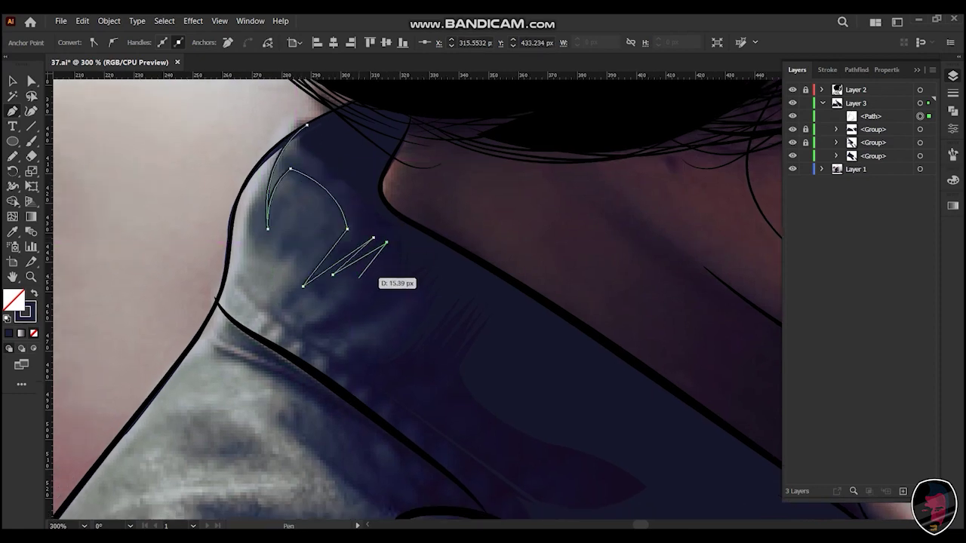
scroll(304, 324, "up", 2)
scroll(340, 287, "up", 1)
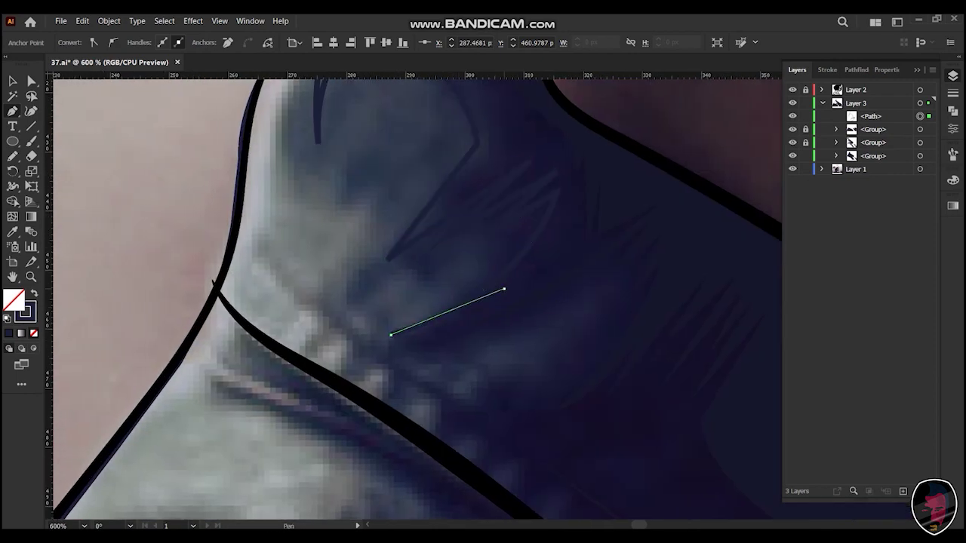
scroll(362, 226, "up", 1)
left_click_drag(261, 190, 205, 325)
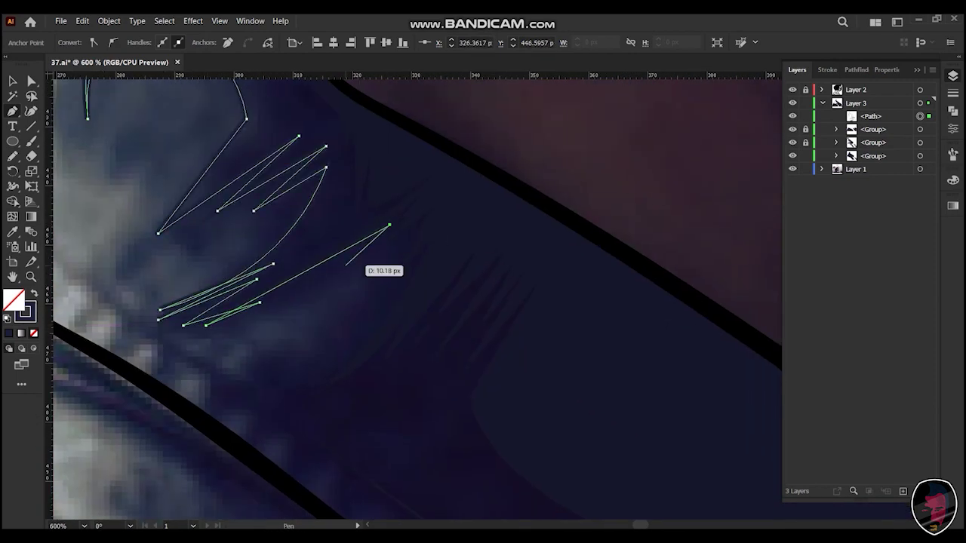
mouse_move(350, 264)
left_mouse_down()
mouse_move(487, 169)
mouse_move(390, 272)
mouse_move(230, 212)
left_mouse_up()
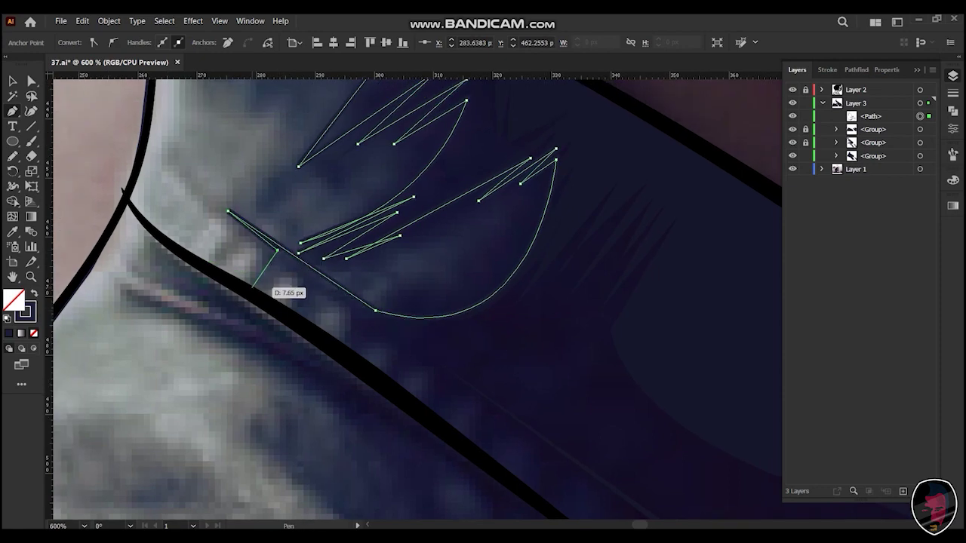
- Add zigzag anchors along the collar's black stroke
left_click(257, 287)
left_click_drag(257, 287, 219, 237)
left_click(249, 208)
left_click(256, 261)
left_click(273, 235)
left_click(310, 248)
left_click(320, 293)
left_click(352, 289)
left_click(351, 327)
left_click(374, 308)
left_click_drag(403, 327, 298, 263)
- Continue the zigzag down the collar stroke following the folds, and close the shape
left_click(295, 258)
left_click(297, 305)
left_click(316, 262)
left_click(338, 334)
left_click(358, 293)
left_click(399, 351)
left_click(453, 355)
left_click_drag(459, 416, 383, 344)
left_click(420, 338)
left_click(445, 347)
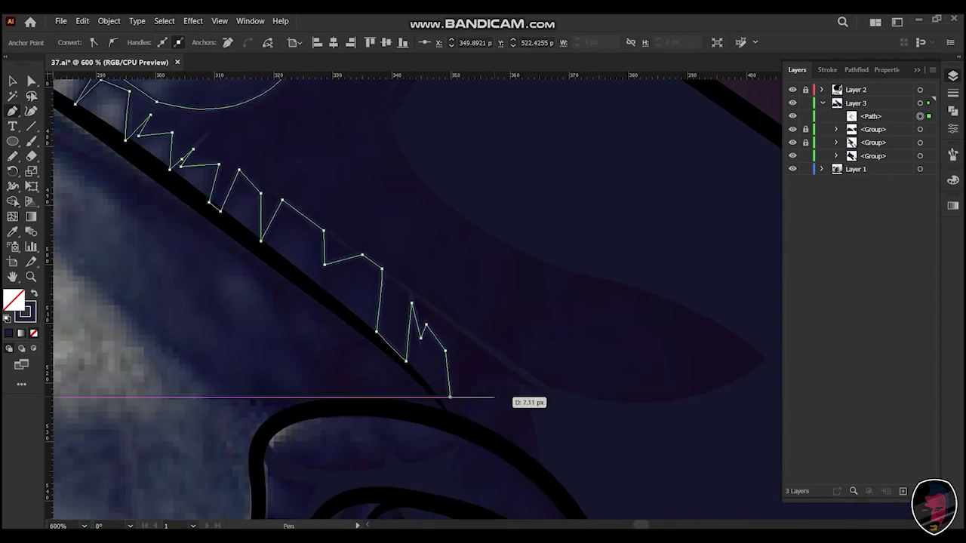
left_click(451, 393)
left_click(498, 389)
mouse_move(528, 398)
left_mouse_down()
mouse_move(725, 332)
mouse_move(453, 313)
left_mouse_up()
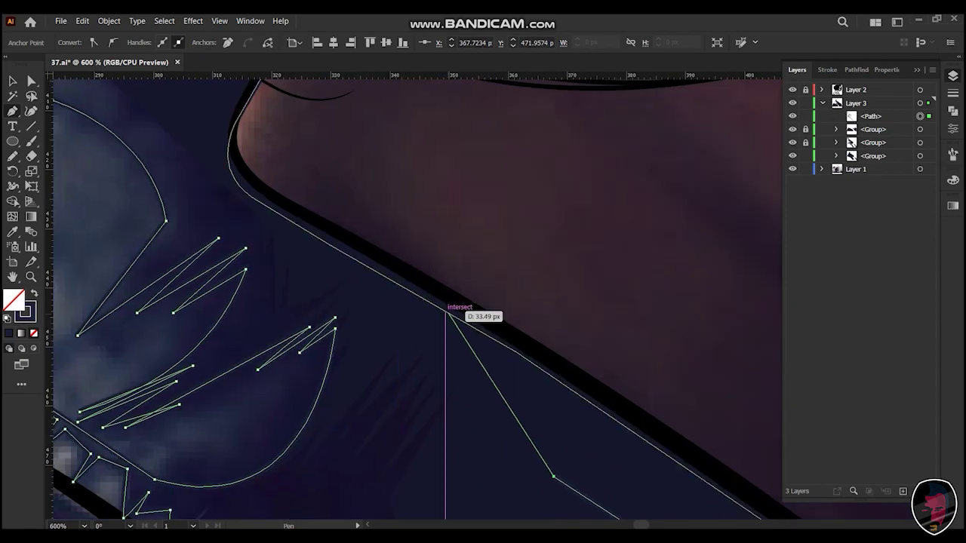
scroll(453, 312, "up", 3)
left_click_drag(452, 377, 453, 226)
- Start a new curved shading outline along the nearby collar edge
left_click(711, 463)
left_click_drag(256, 166, 185, 99)
left_click_drag(184, 146, 258, 168)
scroll(407, 328, "down", 3)
left_click_drag(425, 300, 459, 421)
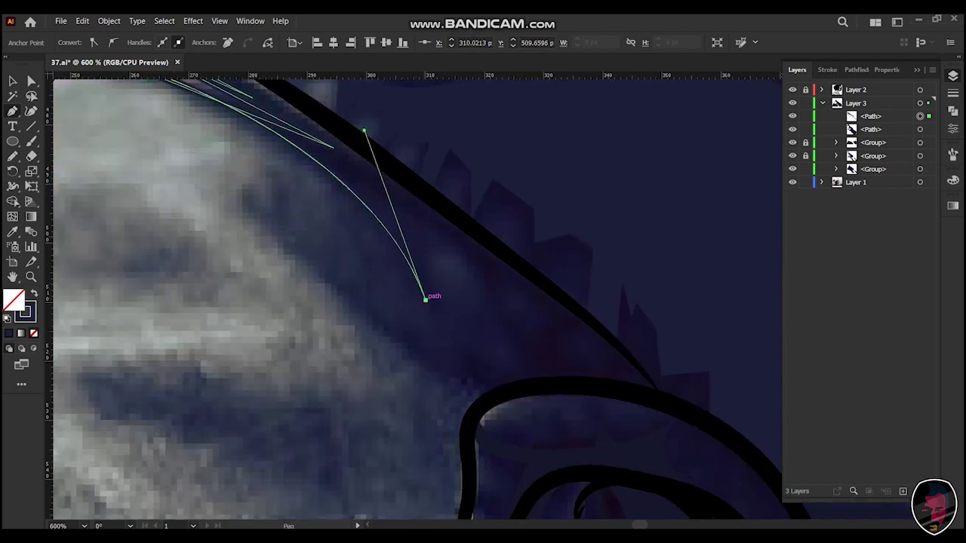
- Finish the previous shading outline with zigzag and curved points, then close it off
scroll(529, 287, "down", 2)
left_click(519, 236)
left_click(526, 292)
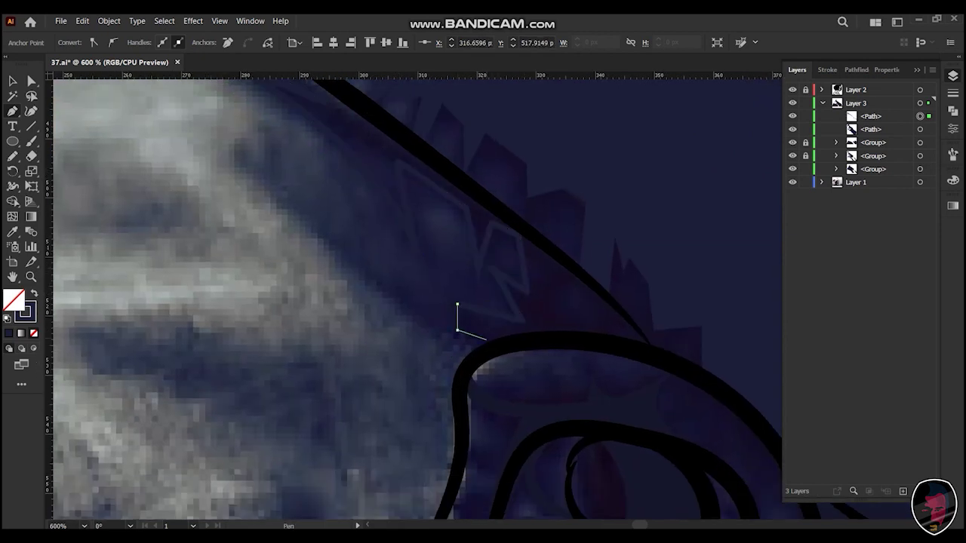
scroll(486, 340, "right", 3)
left_click(402, 341)
left_click_drag(551, 349, 609, 377)
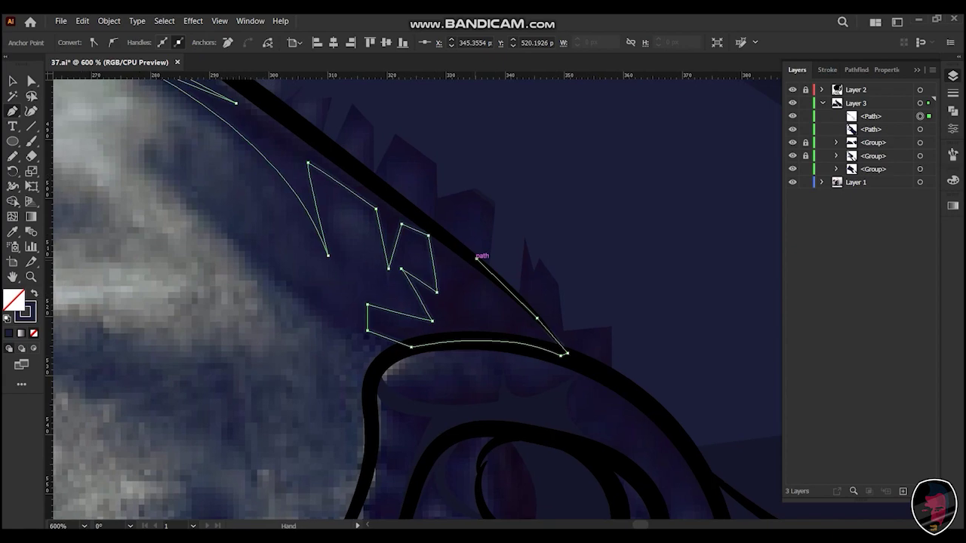
scroll(555, 347, "up", 5)
scroll(513, 332, "left", 5)
scroll(309, 182, "down", 6)
scroll(347, 438, "right", 2)
key("Escape")
left_click(413, 179)
- Start a new shading shape along the loop's left edge with ladder-like rungs
left_click(454, 222)
left_click(451, 242)
left_click(420, 230)
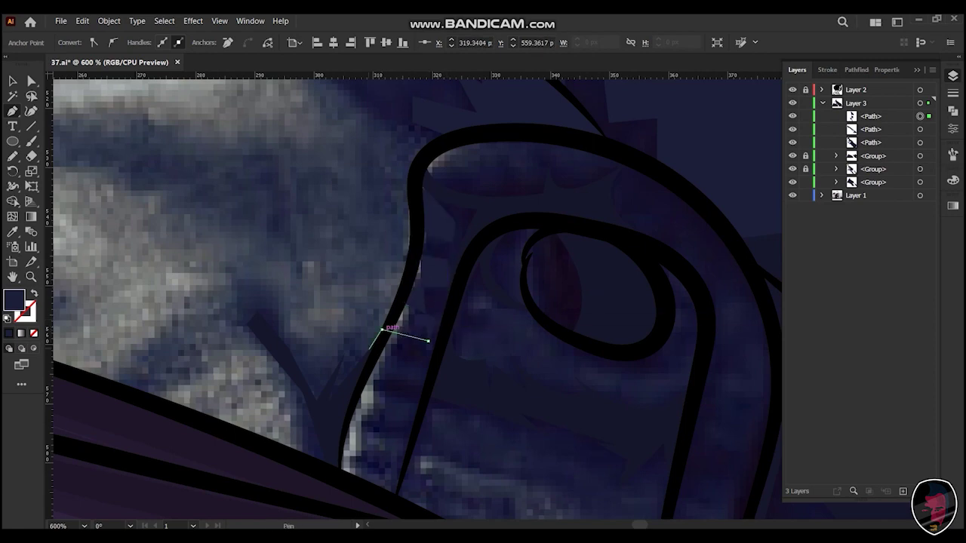
left_click(415, 378)
left_click(358, 378)
left_click(404, 418)
left_click(345, 412)
left_click(340, 433)
scroll(340, 433, "down", 1)
left_click(332, 400)
left_click(441, 466)
scroll(496, 500, "down", 2)
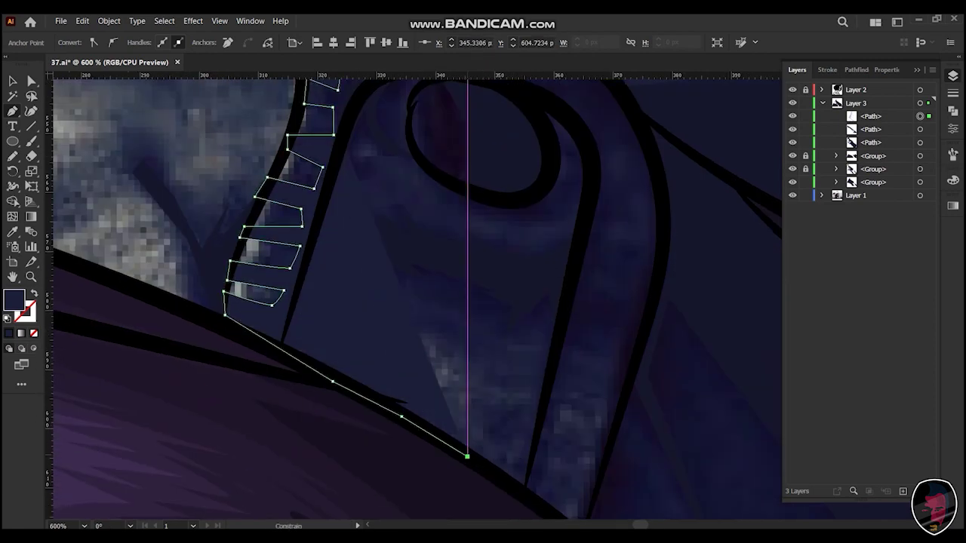
- Add zigzag points below the ladder, meeting where the strokes intersect
left_click(462, 487)
left_click(496, 488)
left_click(427, 443)
left_click(478, 455)
left_click(447, 417)
left_click(364, 388)
scroll(365, 387, "down", 1)
- Extend the outline with zigzags along the lower edge and a W-shape to the right
left_click(304, 338)
left_click(344, 350)
left_click(311, 303)
left_click(343, 311)
left_click(361, 331)
left_click(362, 316)
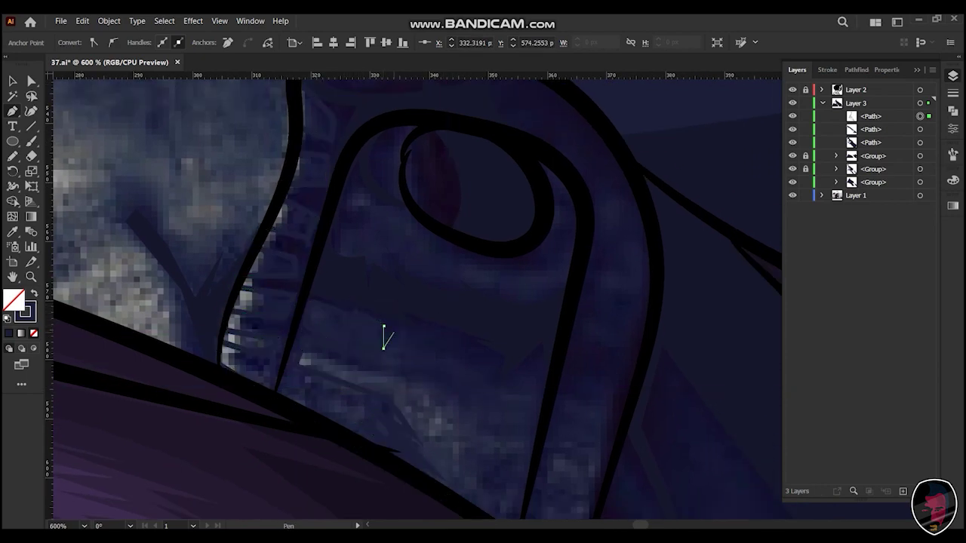
left_click(383, 348)
left_click(405, 325)
scroll(405, 353, "down", 1)
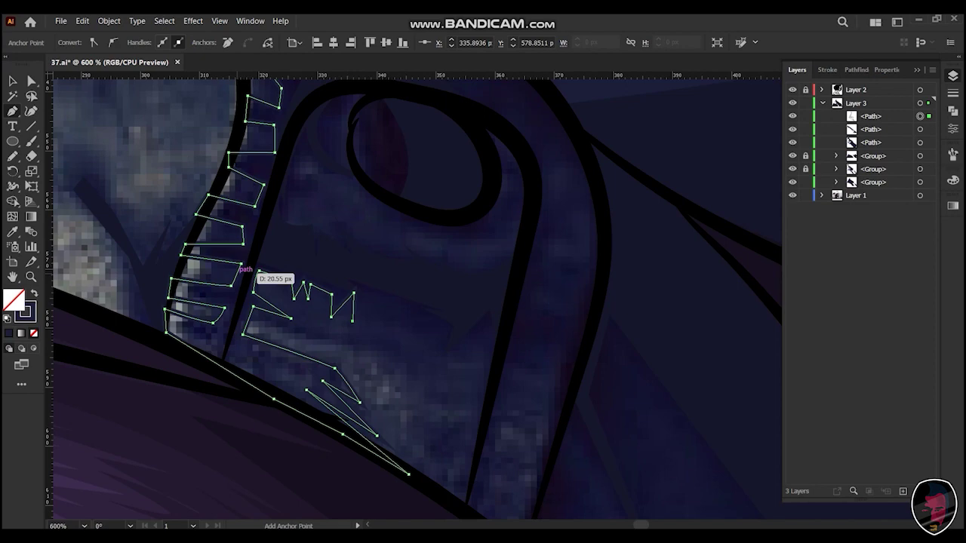
- Continue the shadow outline toward the lower right, curving it near the strap's top
left_click(445, 360)
left_click(488, 335)
left_click_drag(541, 256, 498, 400)
left_click(512, 298)
left_click_drag(553, 322, 570, 366)
mouse_move(542, 481)
left_mouse_down()
mouse_move(516, 375)
mouse_move(461, 321)
left_mouse_up()
- Add points down the strap's lower edge, curving back toward the upper left
left_click(510, 362)
left_click(421, 518)
left_click_drag(420, 518, 445, 446)
left_click(463, 486)
mouse_move(463, 485)
left_mouse_down()
mouse_move(322, 258)
mouse_move(416, 407)
left_mouse_up()
left_click(379, 270)
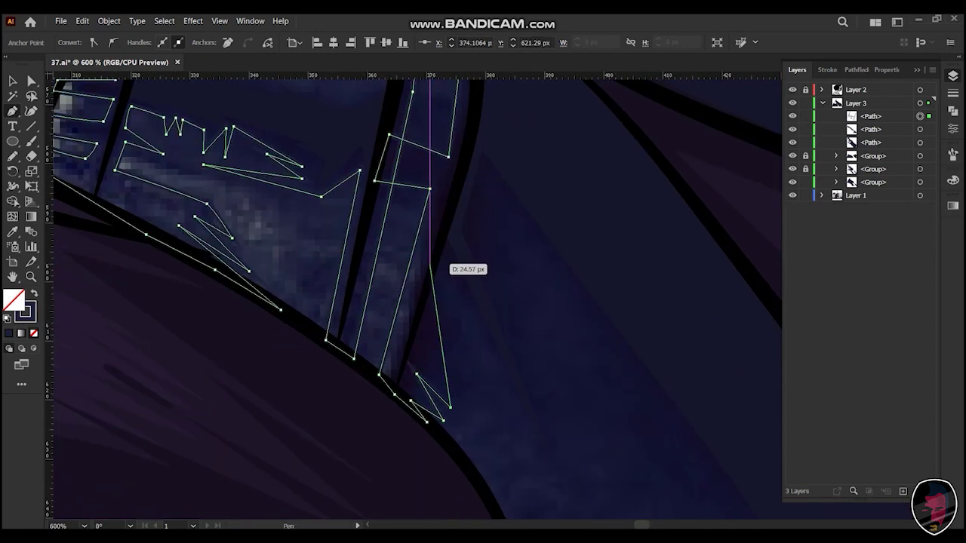
left_click(440, 245)
- Curve the outline around the top of the collar loop and extend it left
left_click_drag(562, 495, 468, 440)
left_click_drag(406, 140, 317, 83)
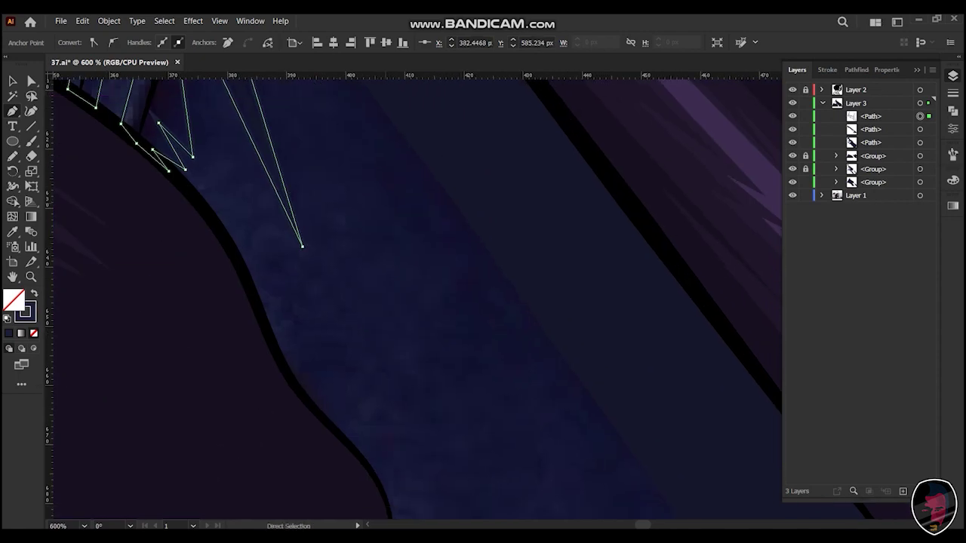
scroll(437, 202, "down", 3)
scroll(412, 171, "up", 1)
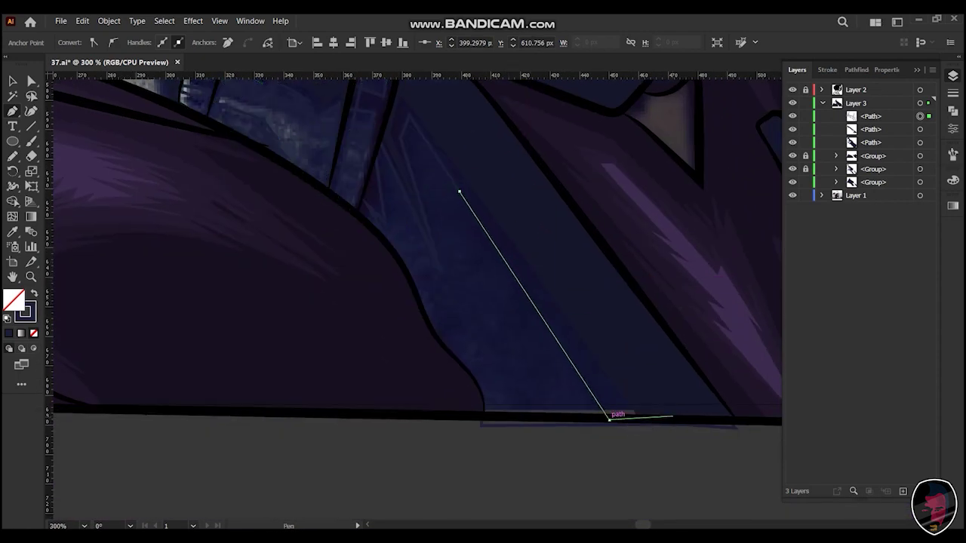
left_click_drag(611, 416, 691, 542)
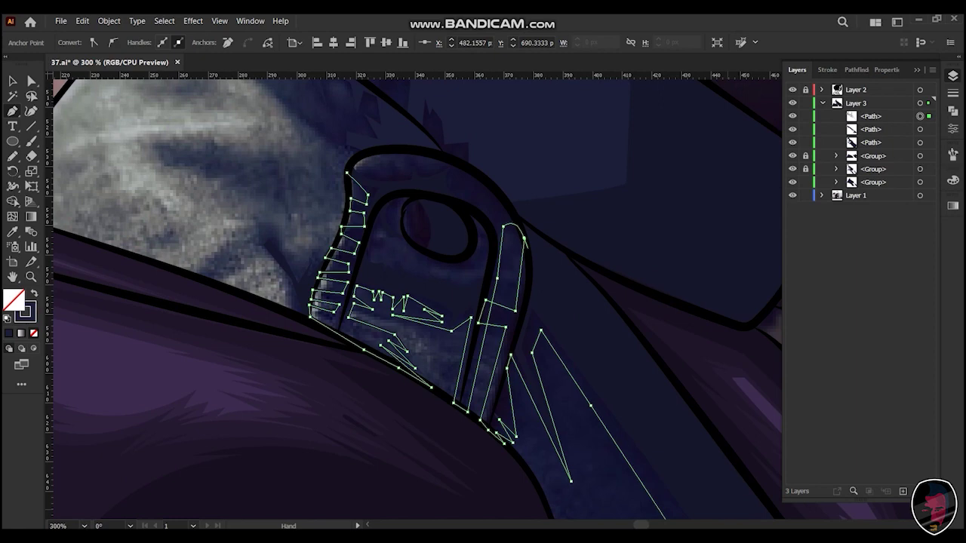
scroll(442, 254, "up", 3)
scroll(486, 216, "up", 2)
left_click_drag(358, 201, 308, 105)
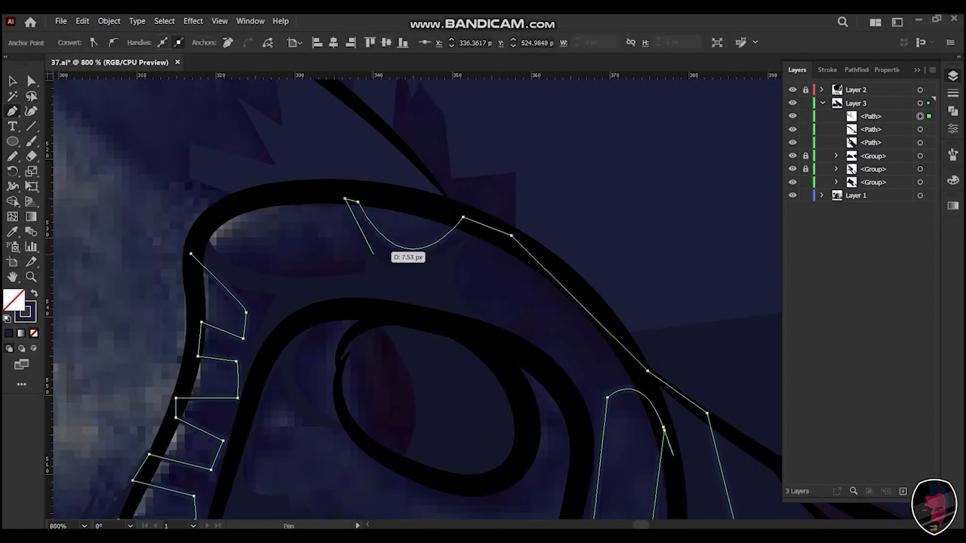
left_click_drag(345, 198, 452, 236)
left_click_drag(471, 291, 396, 241)
left_click(309, 259)
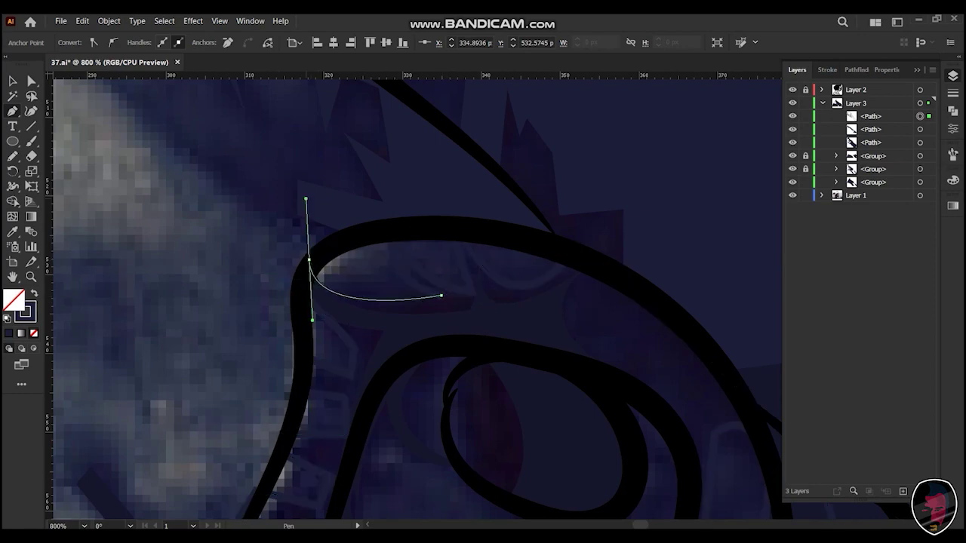
- Fill the new shape dark navy and move the shading paths below the two groups
key("shift+x")
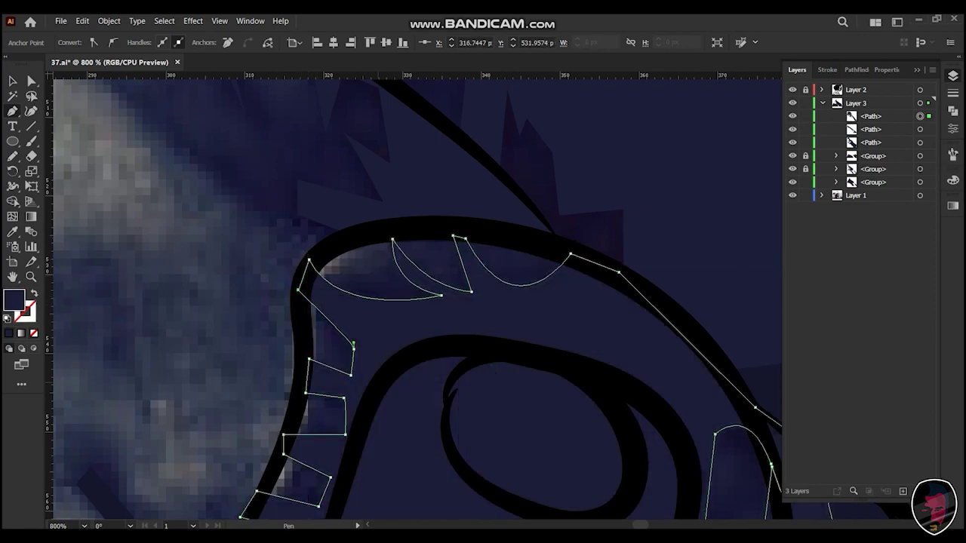
key("ctrl+minus")
key("ctrl+minus")
scroll(379, 386, "right", 10)
scroll(380, 386, "down", 2)
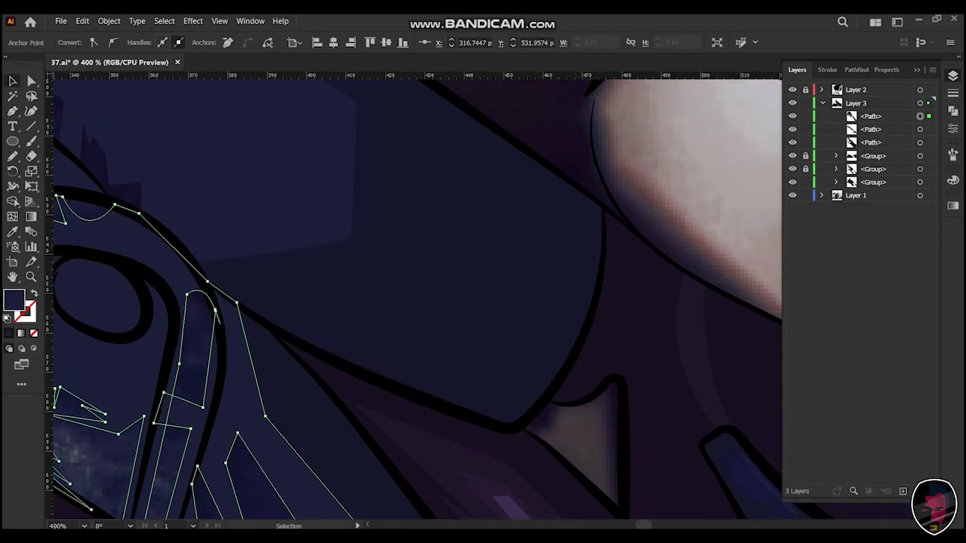
key("ctrl+bracketleft")
key("ctrl+bracketleft")
key("ctrl+bracketleft")
key("ctrl+shift+a")
left_click_drag(317, 272, 747, 317)
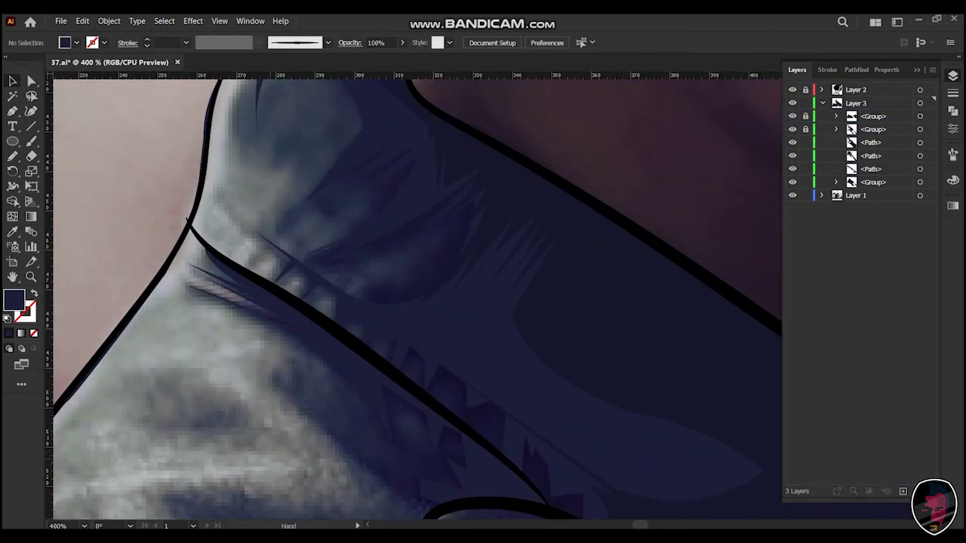
- Outline a closed shadow shape along the narrow right collar strip
scroll(415, 295, "right", 4)
scroll(415, 295, "right", 4)
scroll(415, 294, "right", 4)
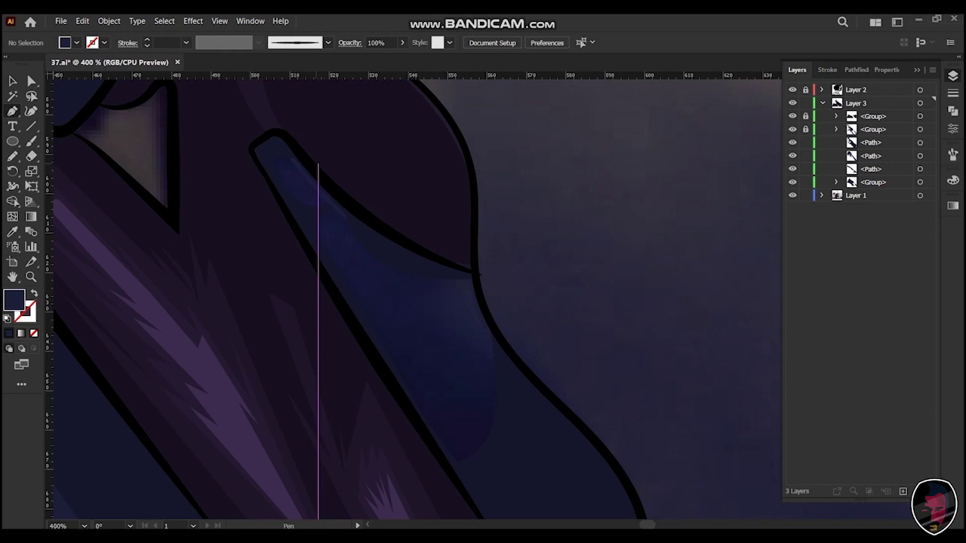
left_click_drag(345, 198, 289, 207)
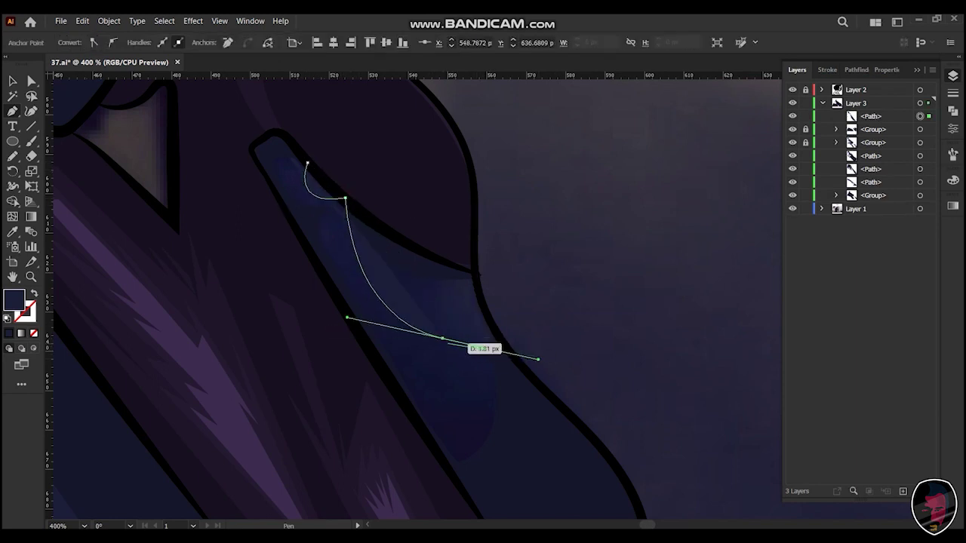
left_click(491, 471)
left_click(456, 483)
left_click(273, 189)
left_click(250, 151)
left_click(283, 134)
- Send the strip shape to the back, then bring it forward one level
key("ctrl+shift+bracketleft")
key("ctrl+minus")
key("ctrl+minus")
key("ctrl+minus")
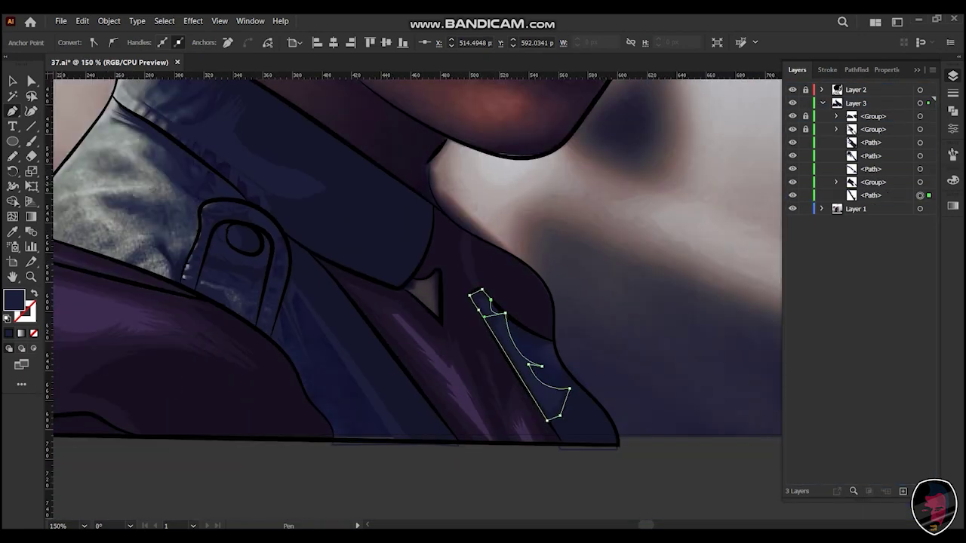
key("ctrl+bracketright")
key("ctrl+a")
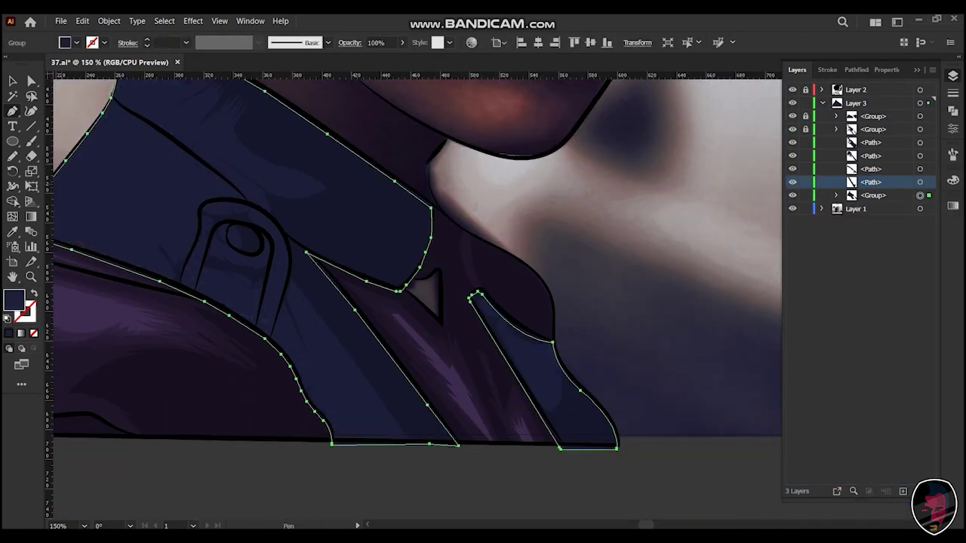
key("ctrl+z")
- Group the two collar shading paths and open Recolor Artwork's advanced options
left_click(929, 156, "shift")
left_click(929, 168, "shift")
right_click(251, 236)
left_click(271, 367)
left_click(719, 42)
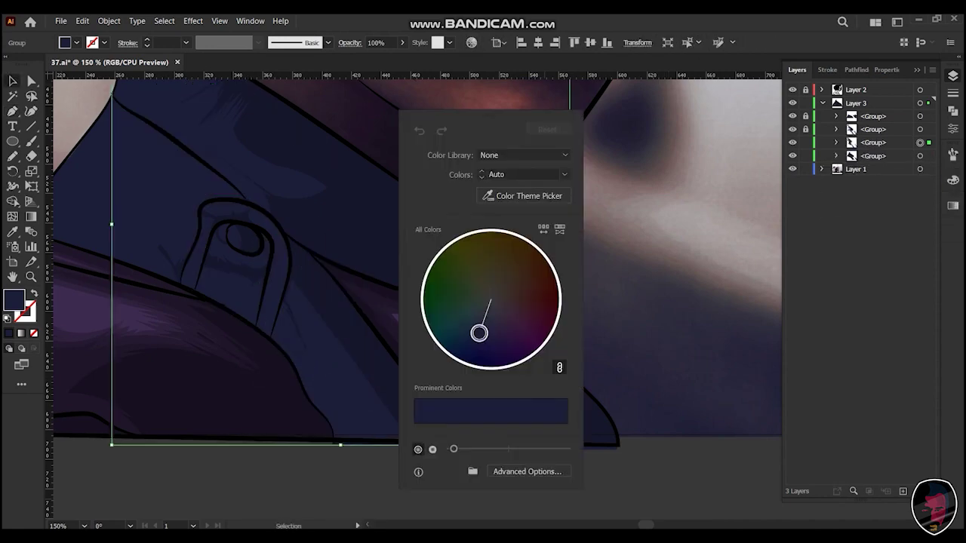
left_click(527, 471)
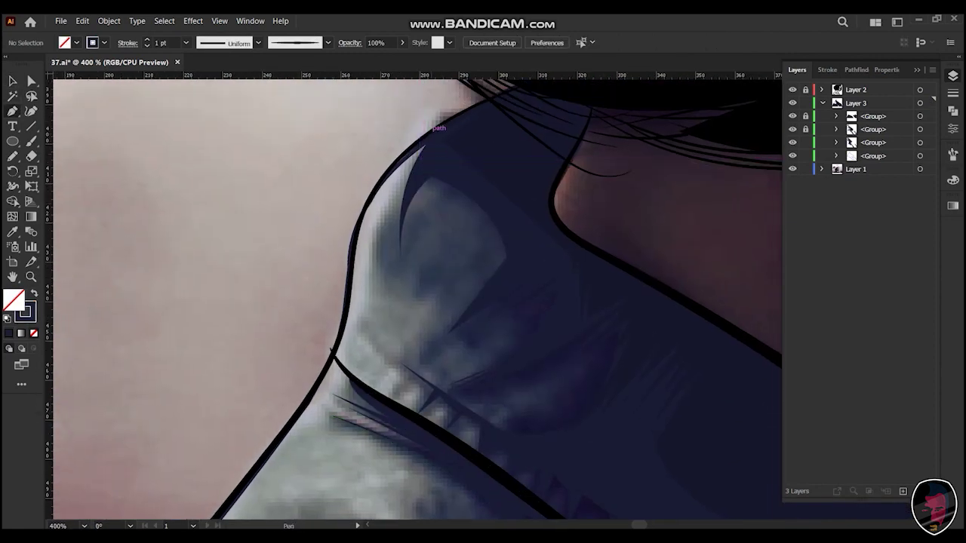
left_click(427, 133)
- Place the first curved points of the highlight shape on the collar
mouse_move(384, 287)
left_mouse_down()
mouse_move(404, 326)
mouse_move(404, 306)
left_mouse_up()
scroll(404, 317, "up", 2)
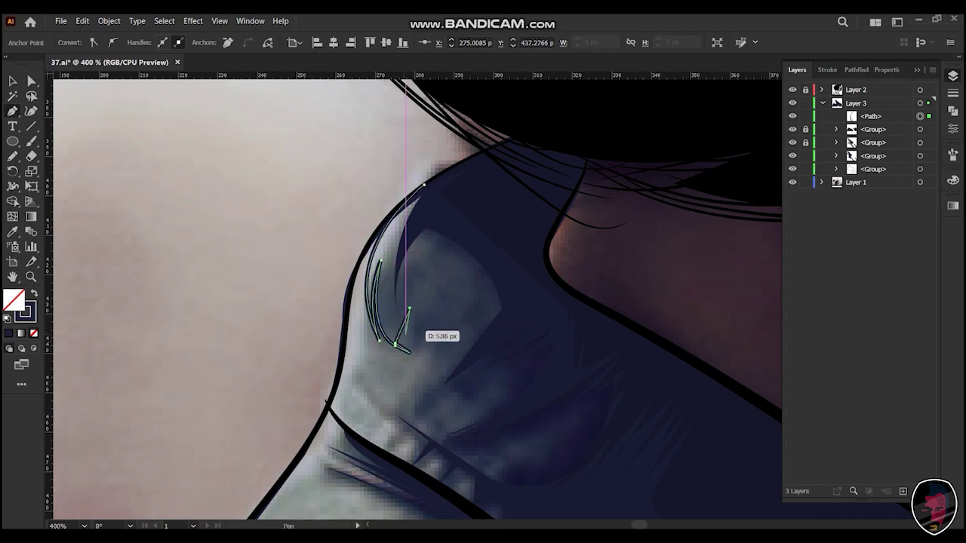
scroll(410, 309, "down", 2)
left_click_drag(410, 309, 413, 298)
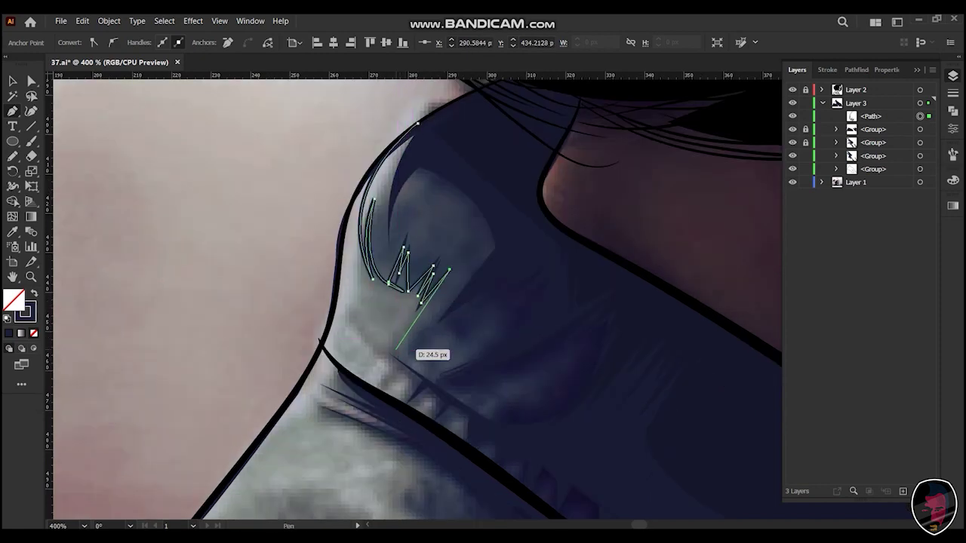
mouse_move(382, 393)
left_mouse_down()
mouse_move(408, 371)
mouse_move(402, 401)
left_mouse_up()
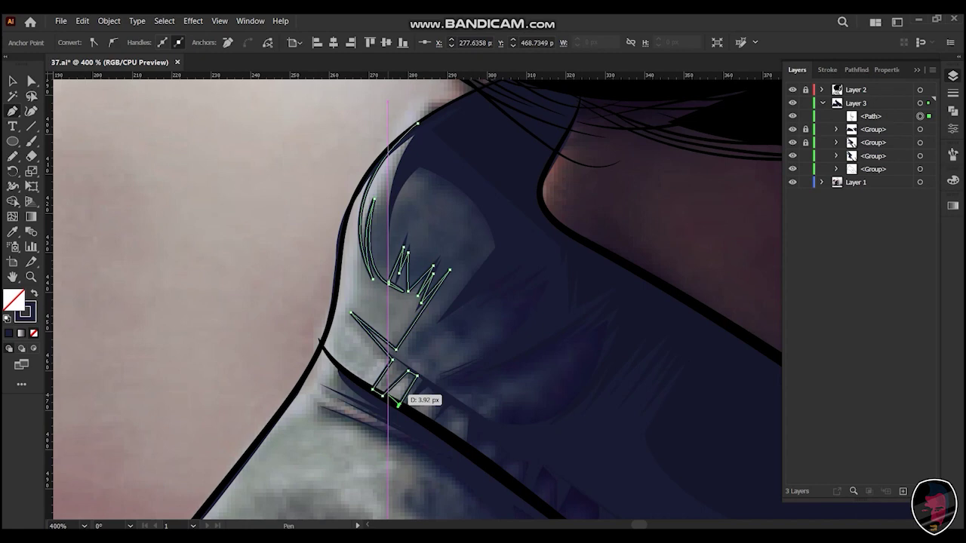
scroll(422, 363, "up", 2)
- Start a zigzag navy shading shape along the collar's black line
left_click_drag(528, 310, 536, 323)
left_click(520, 347)
left_click(564, 329)
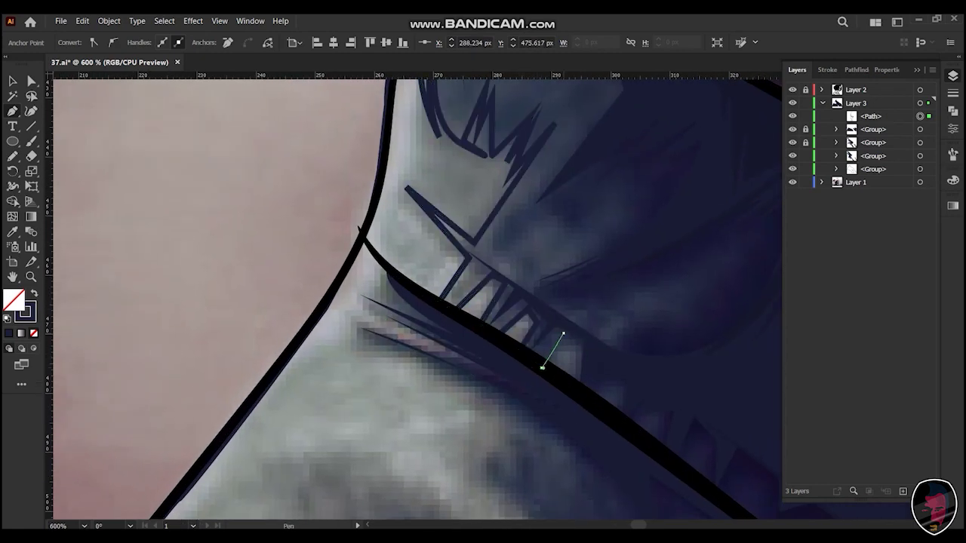
scroll(555, 389, "right", 3)
left_click(466, 336)
left_click(501, 335)
left_click_drag(538, 365, 538, 365)
left_click(556, 366)
left_click(545, 393)
scroll(545, 392, "down", 3)
scroll(545, 393, "right", 3)
- Extend the zigzag shading with more spikes down the collar
left_click(499, 280)
left_click(526, 294)
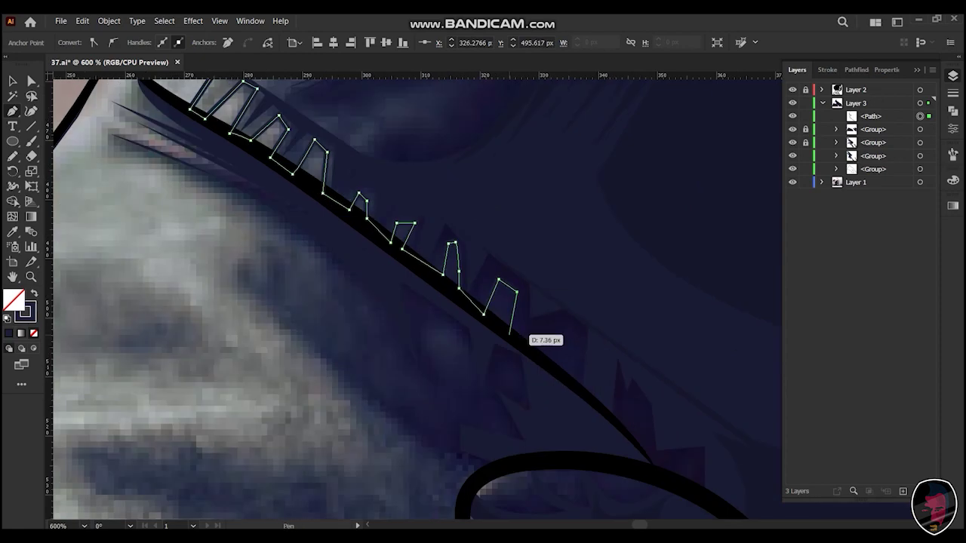
left_click(555, 330)
left_click(569, 331)
left_click(569, 377)
scroll(569, 377, "down", 3)
left_click(582, 378)
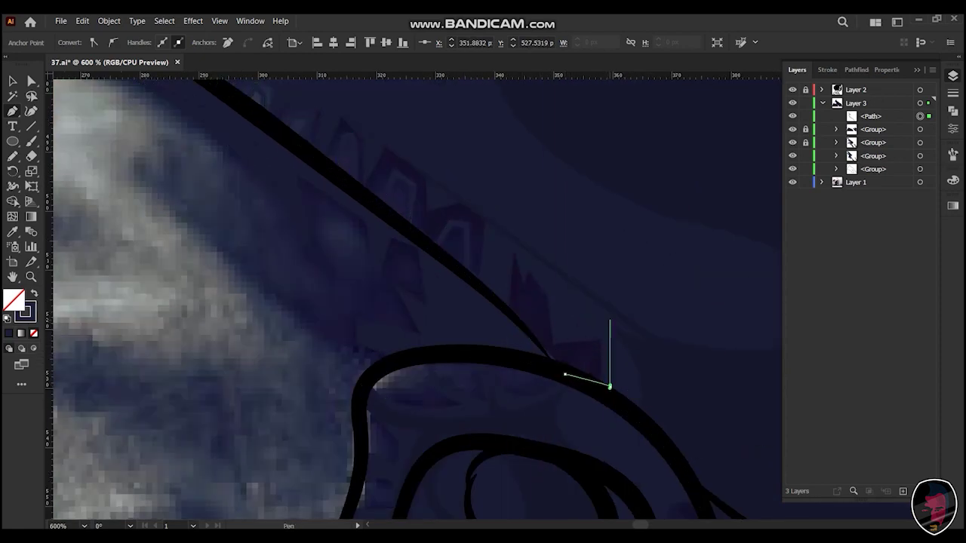
scroll(604, 393, "up", 5)
scroll(662, 501, "up", 3)
scroll(664, 459, "up", 3)
scroll(528, 378, "up", 3)
- Draw a curved, jagged shading shape beside the neck outline and finish it
left_click(311, 450)
mouse_move(508, 357)
left_mouse_down()
mouse_move(576, 209)
mouse_move(601, 179)
left_mouse_up()
left_click(270, 407)
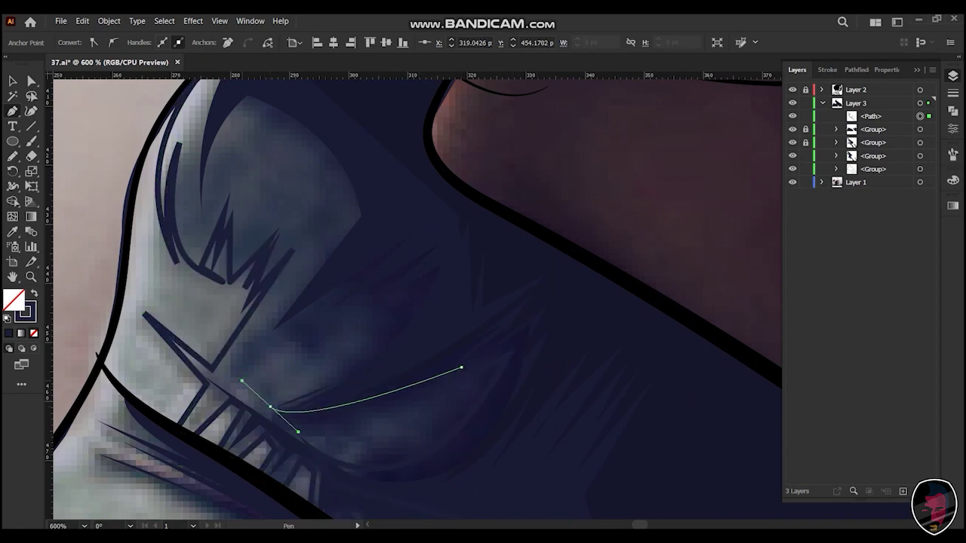
mouse_move(317, 377)
left_mouse_down()
mouse_move(408, 306)
mouse_move(442, 241)
left_mouse_up()
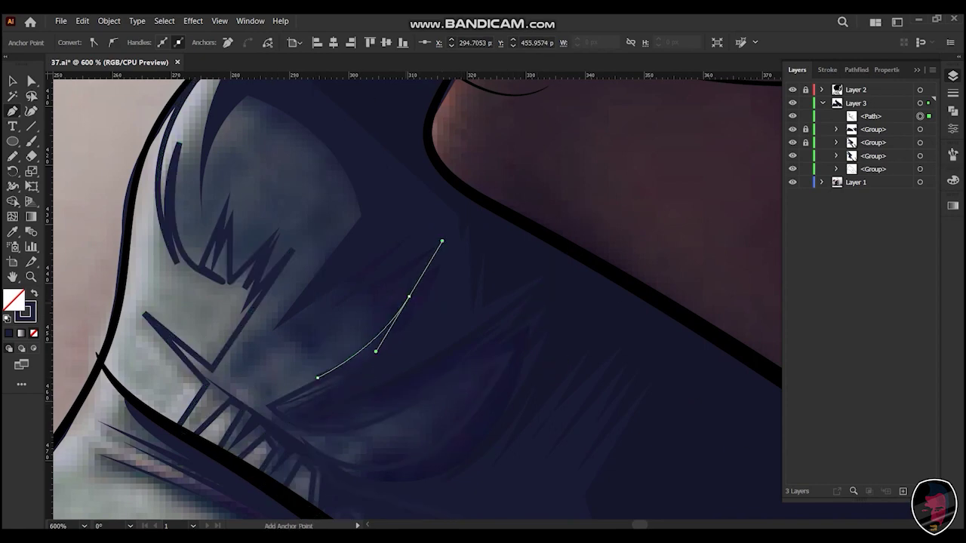
left_click_drag(349, 335, 409, 295)
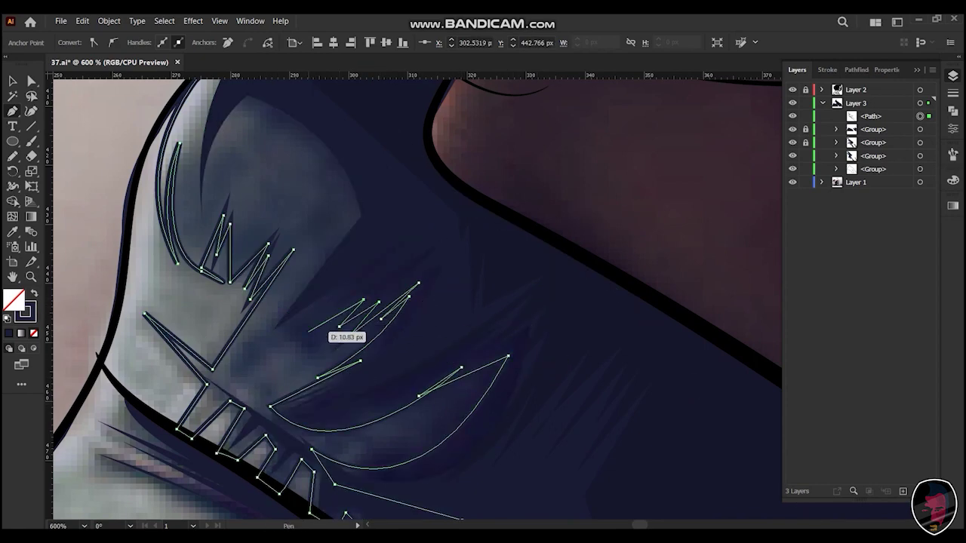
left_click_drag(231, 357, 368, 220)
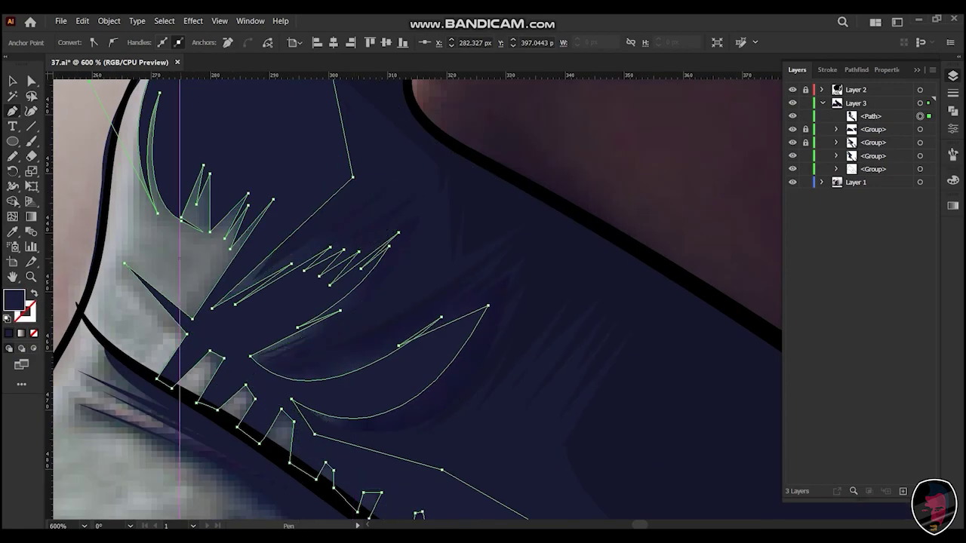
key("Return")
- Draw a curved navy shading shape near the collar and close it at its start
left_click_drag(210, 313, 215, 320)
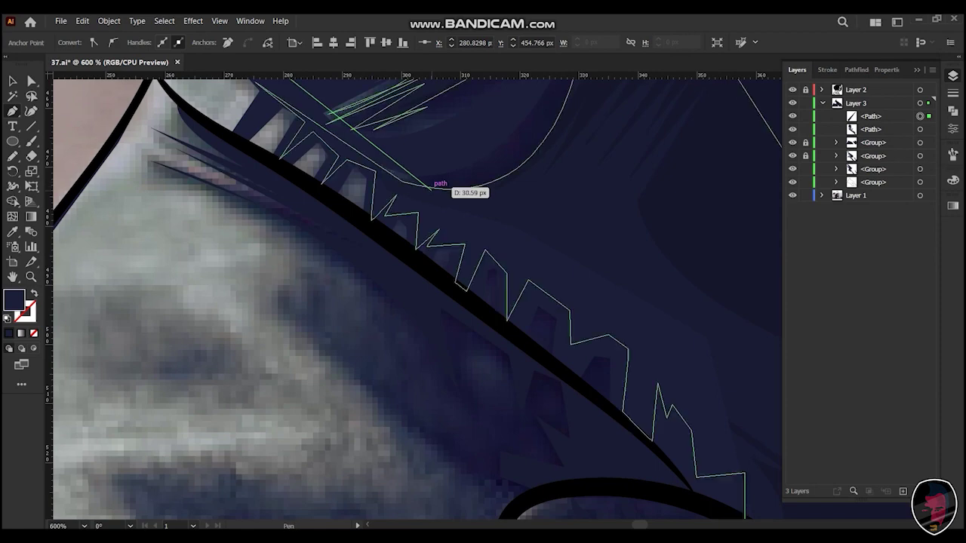
left_click_drag(240, 351, 314, 345)
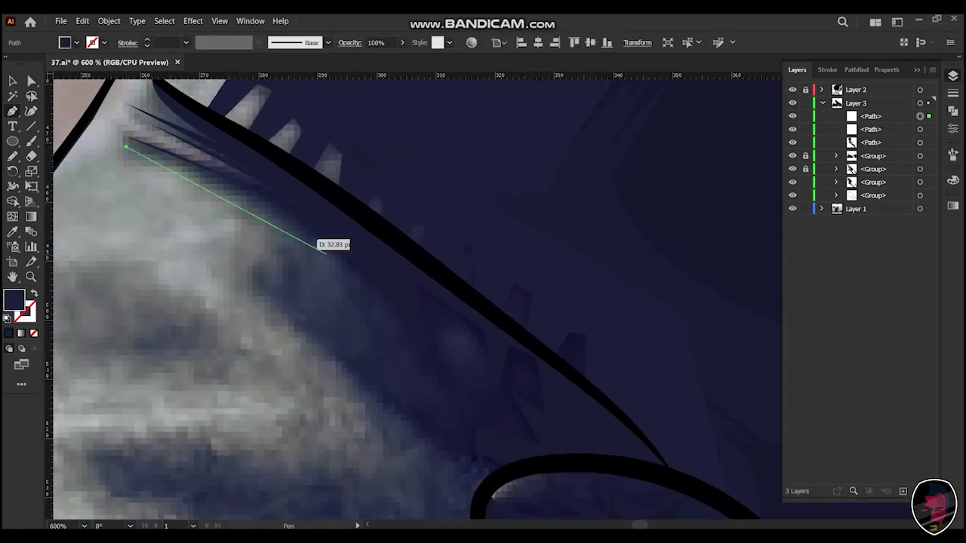
left_click_drag(357, 295, 366, 349)
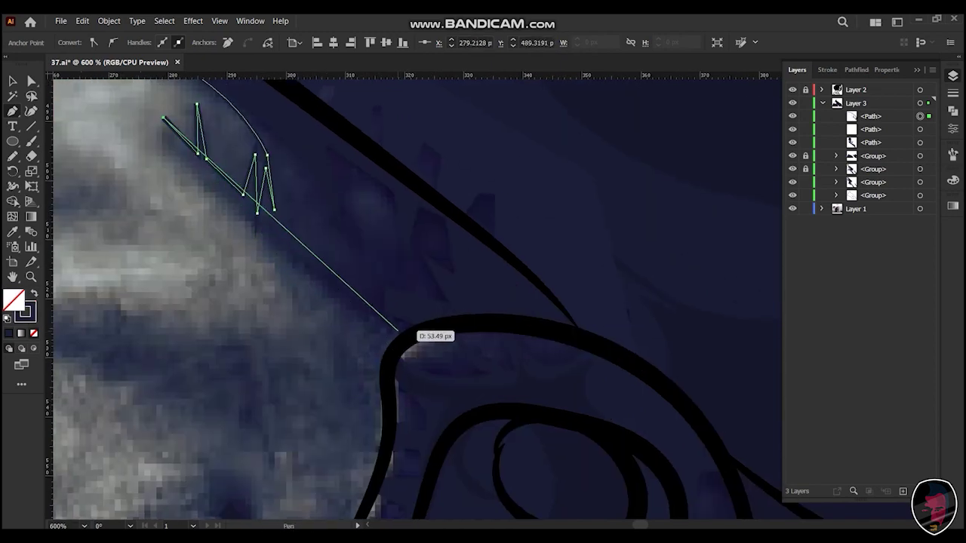
left_click_drag(416, 327, 578, 367)
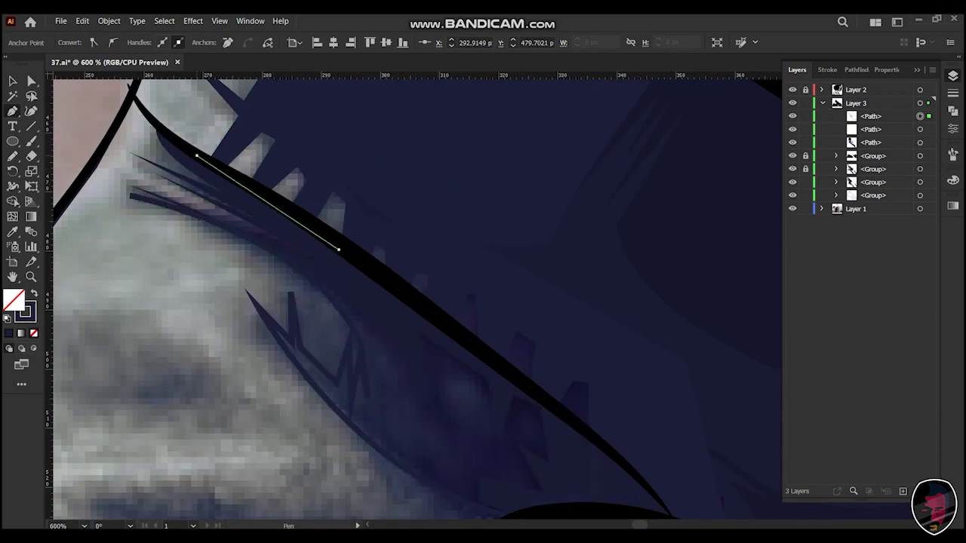
left_click_drag(211, 185, 359, 314)
- Begin a zigzag shading shape on the collar's light patch, shown as a line with Shift+X
left_click(190, 253)
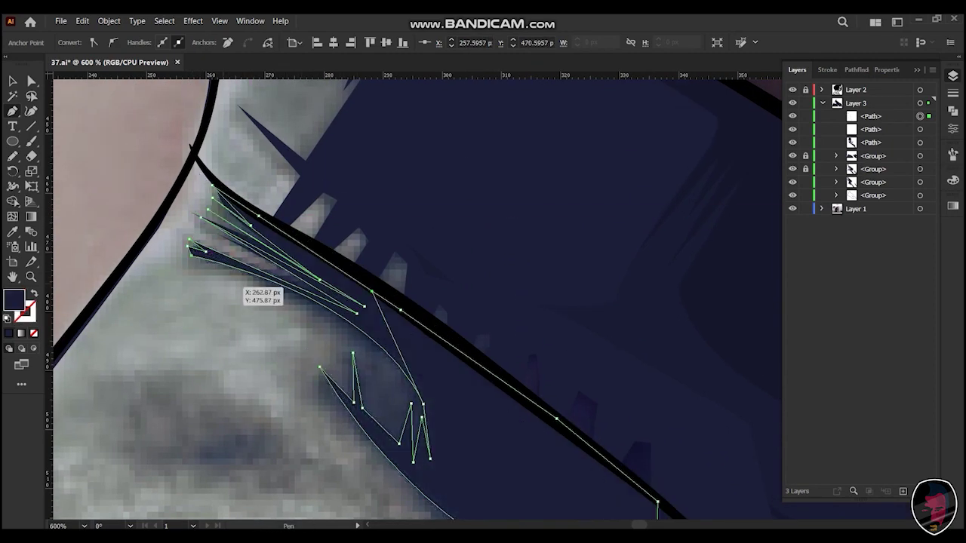
scroll(240, 290, "down", 2)
key("ctrl+minus")
key("ctrl+minus")
scroll(380, 235, "down", 5)
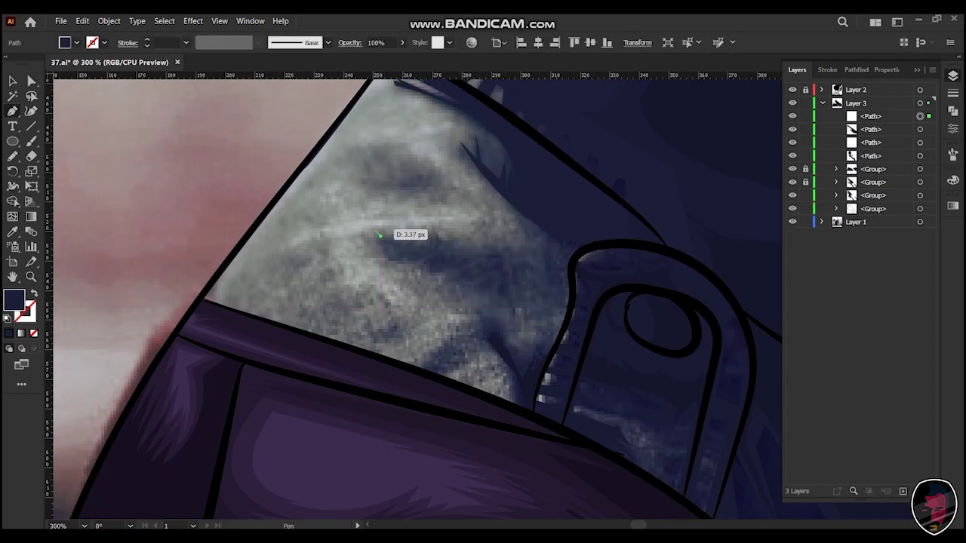
scroll(380, 236, "up", 2)
left_click(358, 206)
key("shift+x")
left_click(405, 222)
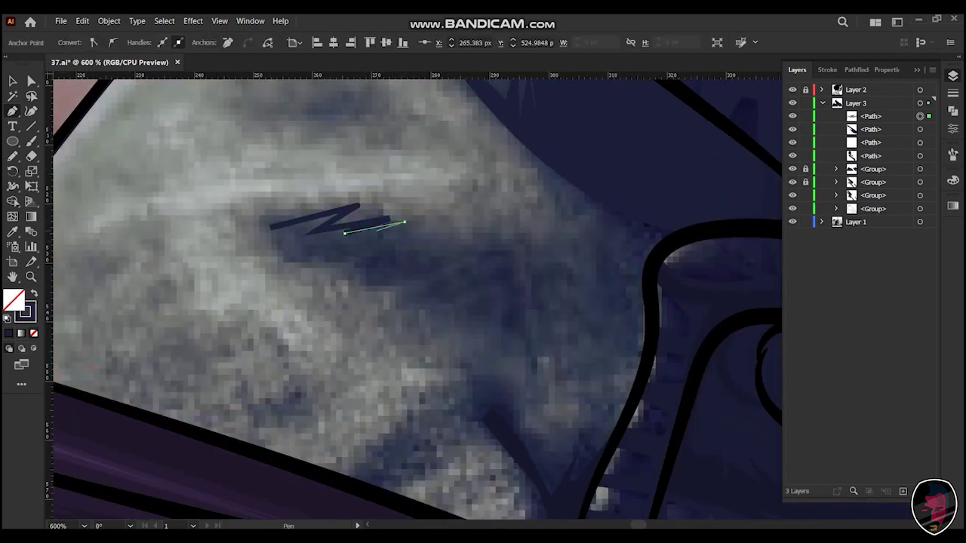
left_click(434, 215)
left_click(380, 260)
mouse_move(528, 355)
left_mouse_down()
mouse_move(431, 414)
mouse_move(446, 447)
left_mouse_up()
- Add downward spikes to the zigzag, close it, and start a new curved shading shape
left_click(423, 332)
left_click(434, 430)
left_click(445, 449)
left_click(368, 375)
left_click_drag(412, 338, 429, 338)
left_click(335, 355)
left_click(437, 335)
left_click(333, 353)
left_click(305, 338)
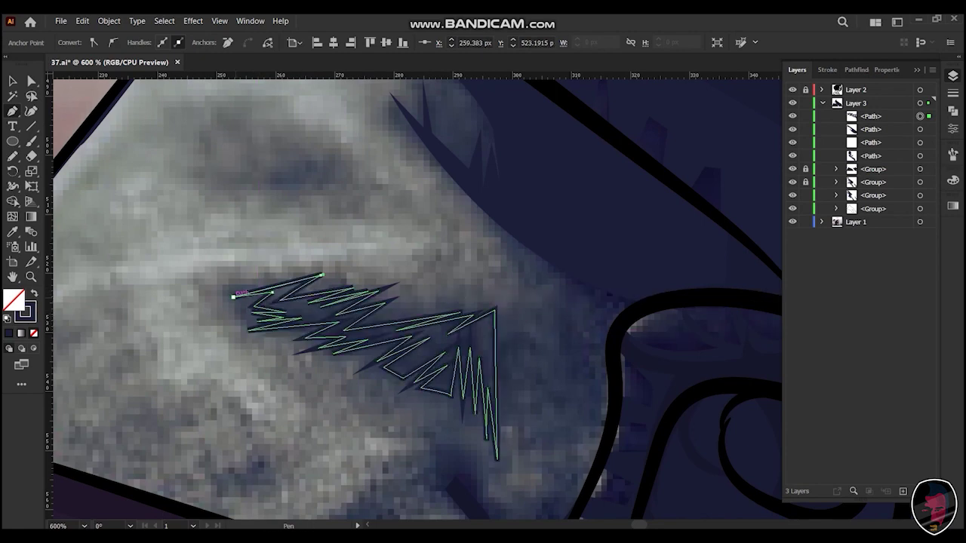
left_click(233, 296)
left_click_drag(232, 296, 203, 108)
left_click_drag(304, 330, 337, 311)
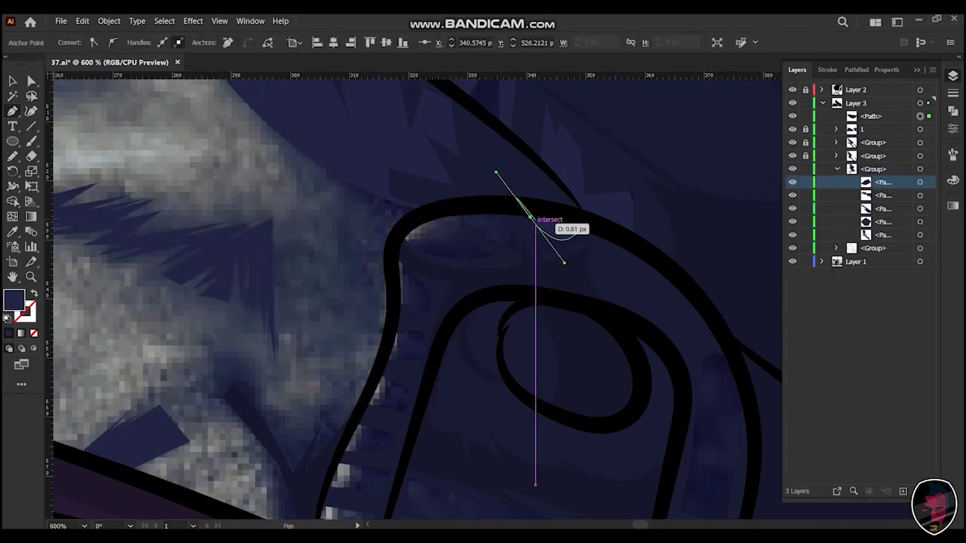
- Start a new shading path with a curved point over the collar outline
scroll(528, 215, "up", 2)
left_click_drag(400, 200, 419, 242)
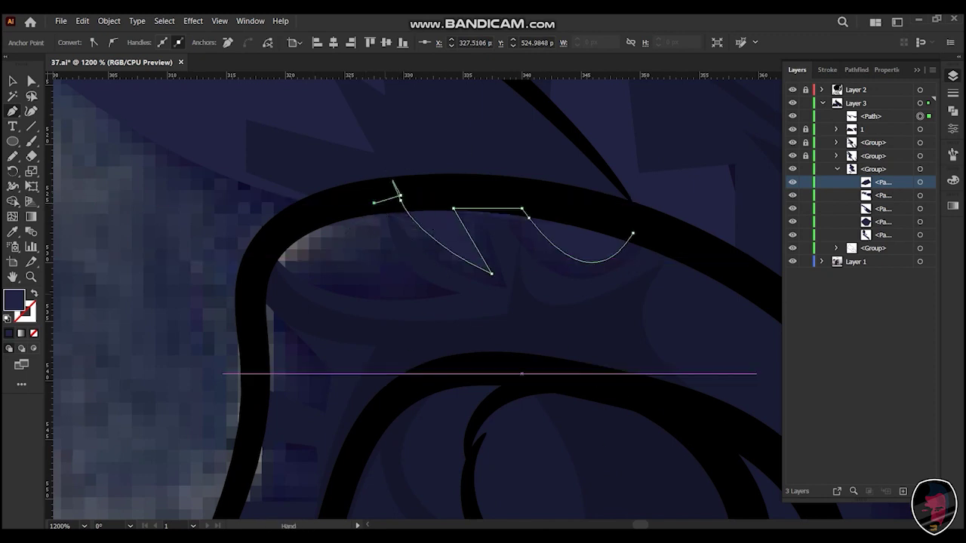
scroll(400, 302, "down", 2)
mouse_move(405, 228)
left_mouse_down()
mouse_move(469, 273)
mouse_move(354, 242)
left_mouse_up()
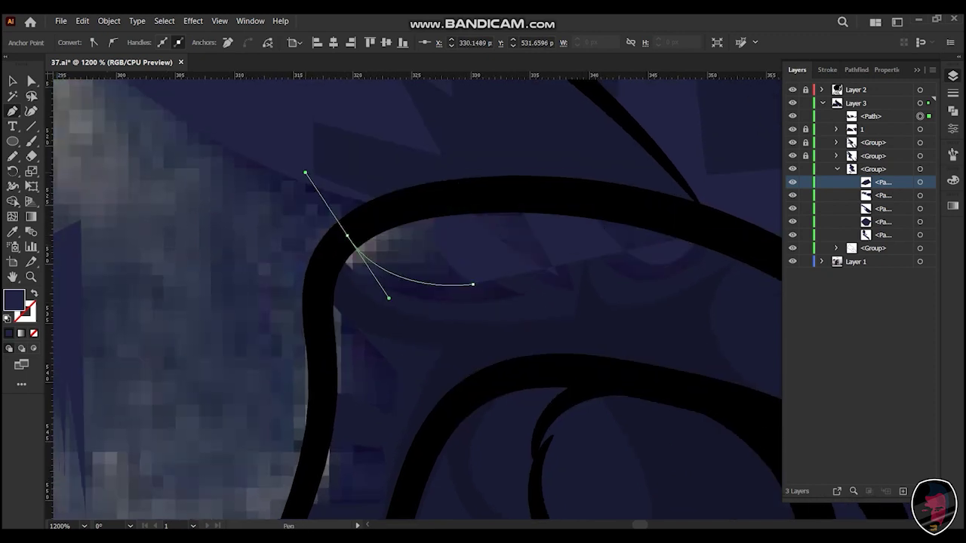
scroll(355, 257, "down", 3)
scroll(355, 302, "down", 2)
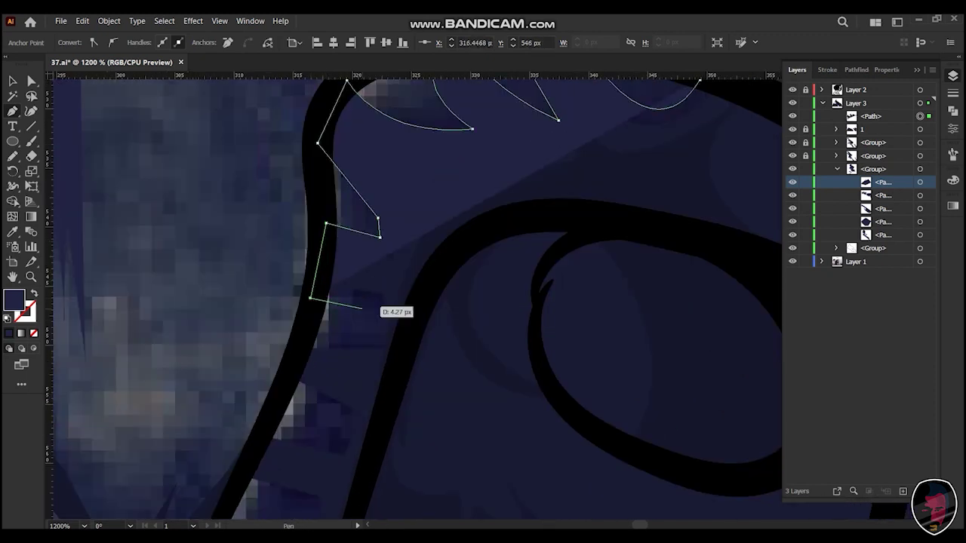
scroll(317, 317, "down", 2)
left_click(302, 324)
scroll(317, 332, "down", 2)
- Trace zigzag points down along the collar stroke to finish the spiky shape
left_click(323, 289)
scroll(377, 334, "down", 2)
left_click(410, 341)
scroll(400, 295, "down", 1)
left_click(280, 277)
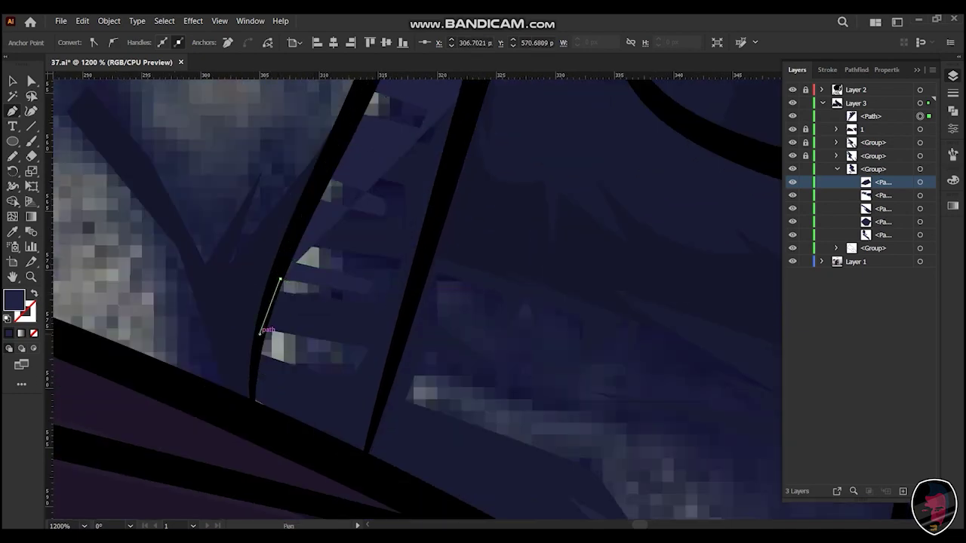
left_click(259, 335)
left_click(346, 359)
left_click(254, 340)
scroll(380, 436, "left", 3)
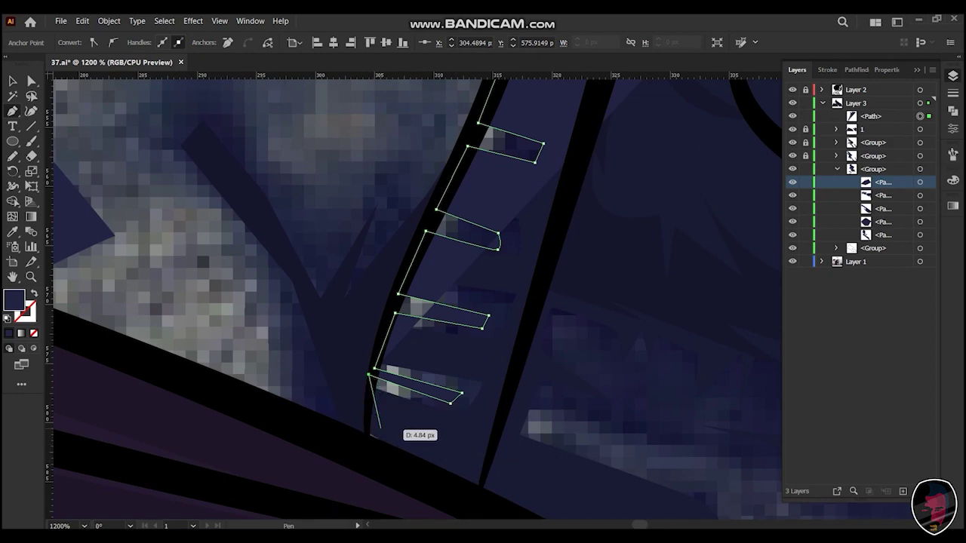
left_click(442, 470)
left_click(503, 367)
left_click(478, 480)
left_click(526, 322)
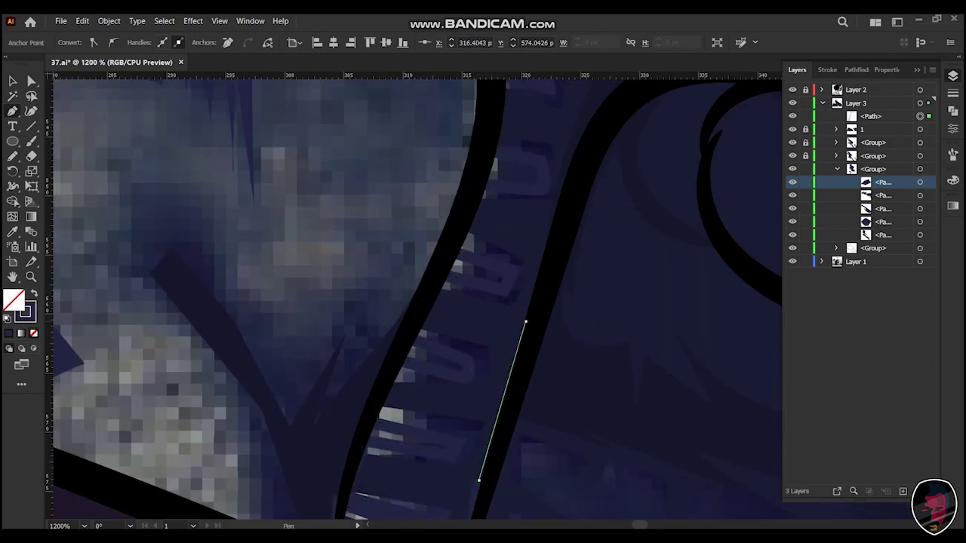
- Trace around the collar and begin a lower shading shape, toggled to outline with Shift+X
left_click(717, 244)
left_click(484, 272)
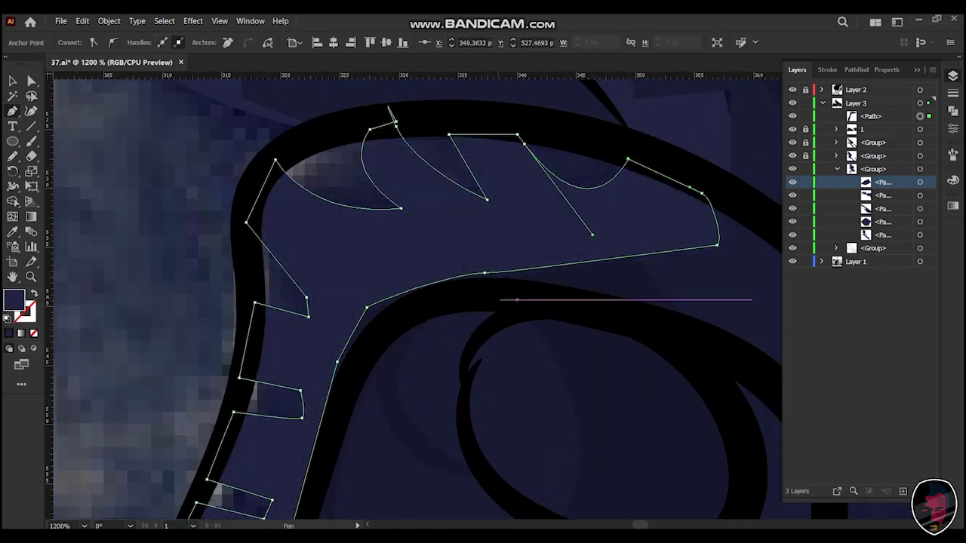
left_click_drag(517, 299, 472, 142)
scroll(450, 298, "down", 5)
scroll(451, 297, "down", 3)
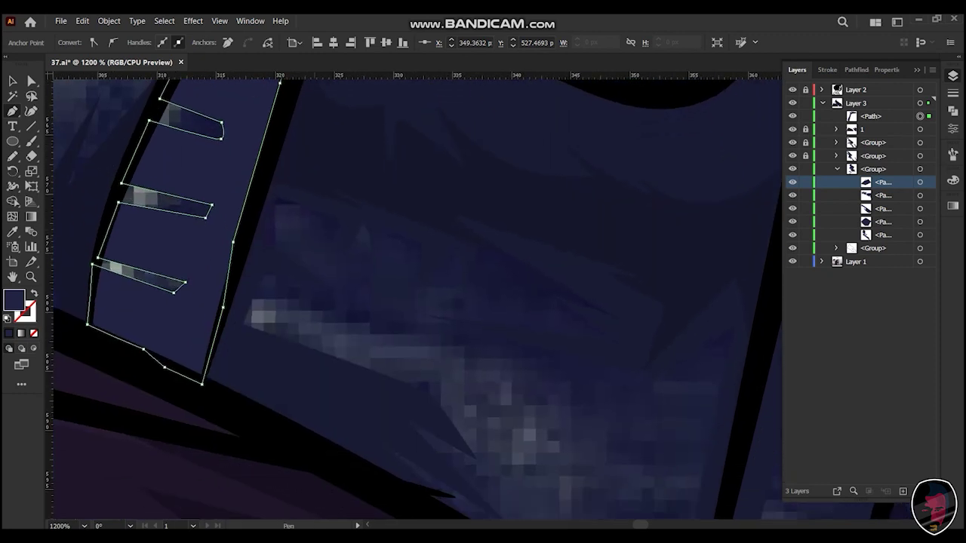
left_click(290, 217)
left_click(333, 228)
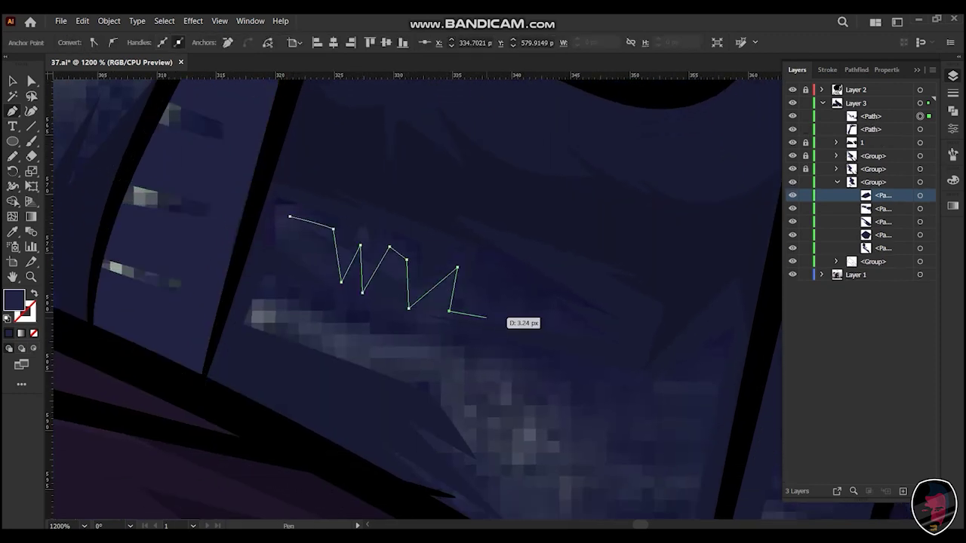
left_click(586, 334)
key("shift+x")
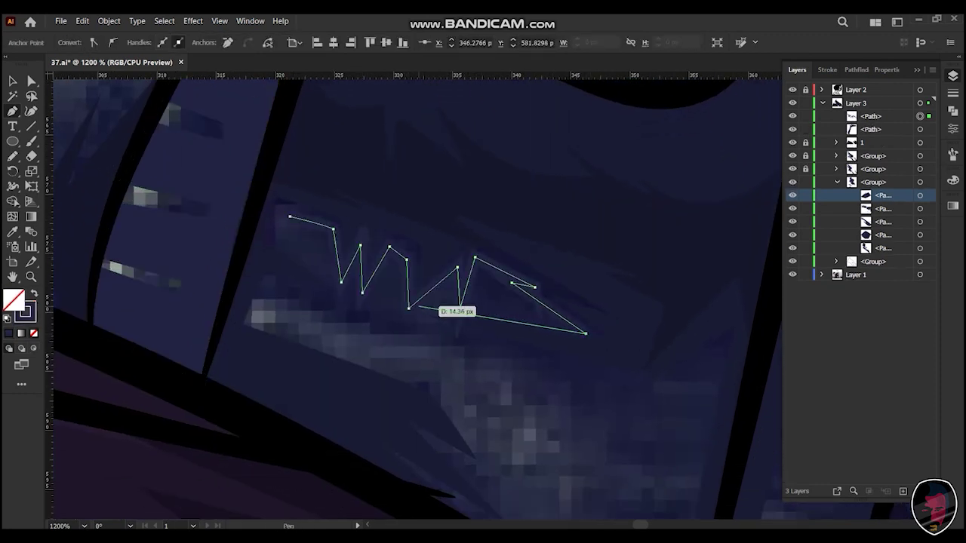
- Run points and curves down the collar to close the lower shading shape
left_click_drag(534, 351, 377, 284)
left_click(458, 313)
left_click(383, 311)
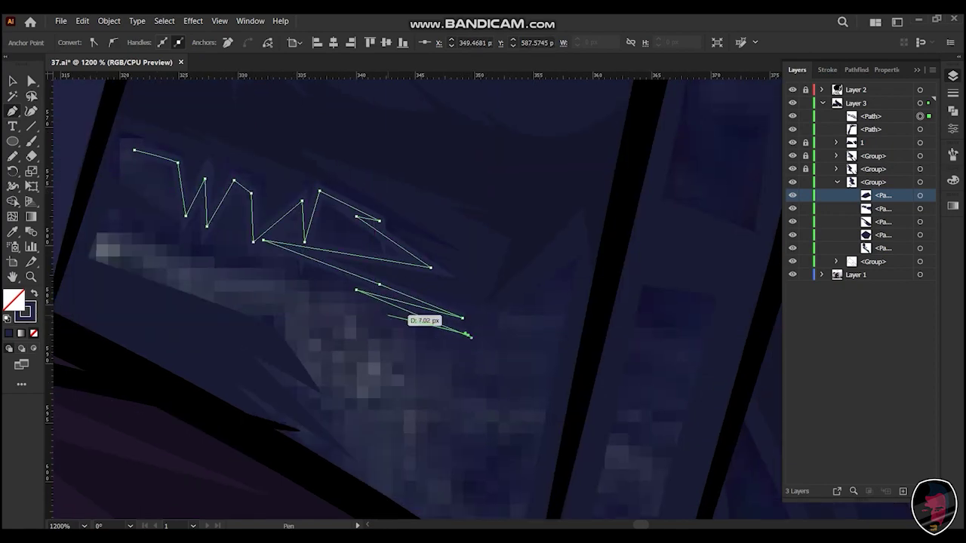
left_click_drag(454, 352, 418, 231)
left_click(408, 436)
left_click(493, 493)
left_click_drag(453, 340, 412, 489)
left_click(539, 270)
left_click(475, 222)
left_click_drag(335, 183, 488, 264)
left_click(381, 249)
left_click_drag(264, 230, 268, 230)
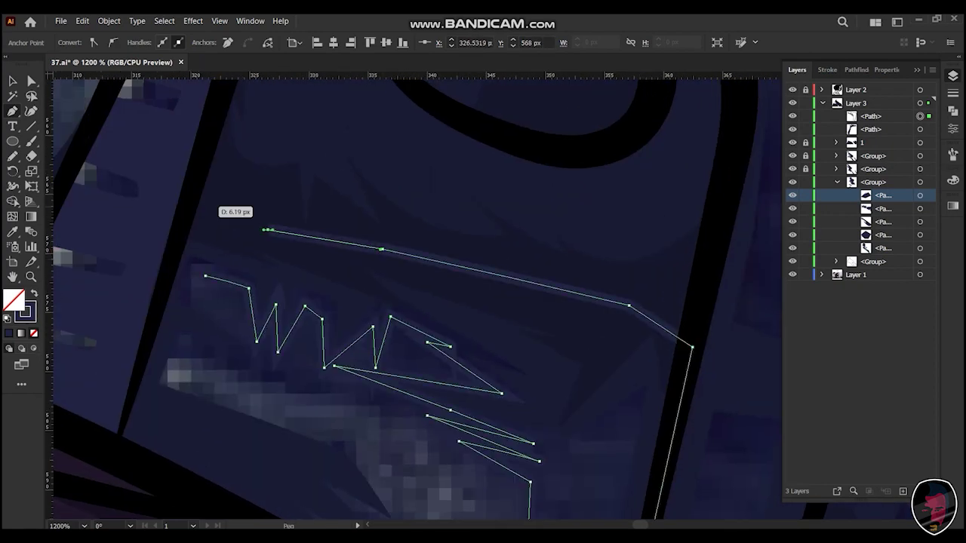
left_click(206, 276)
- Draw and close a small curved shading shape on the collar
left_click_drag(378, 340, 416, 210)
left_click_drag(378, 264, 447, 282)
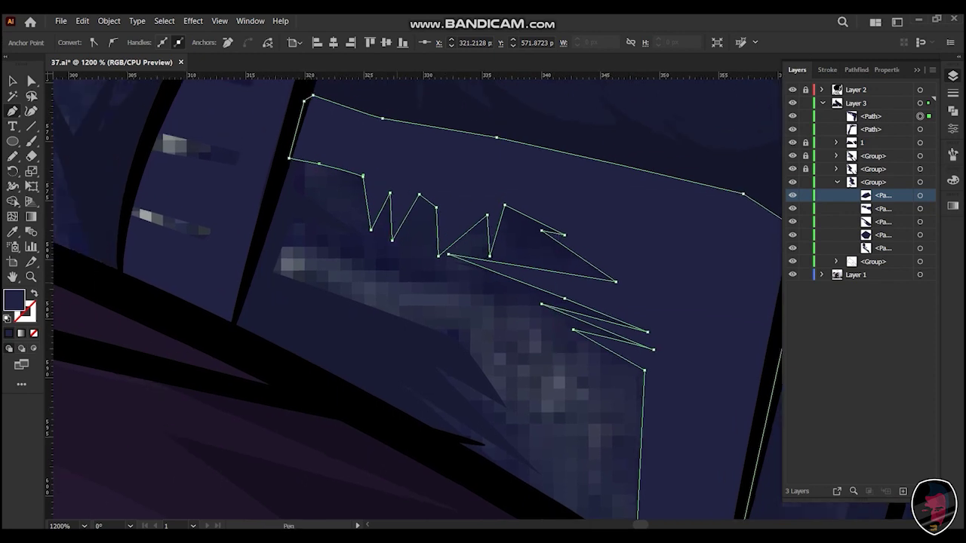
left_click(290, 184)
left_click_drag(687, 350, 521, 286)
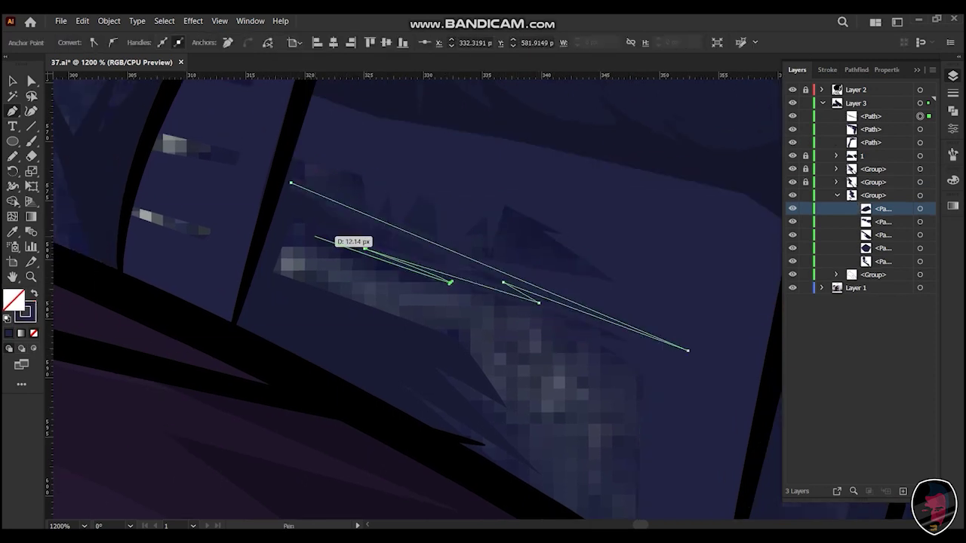
left_click(291, 184)
- Draw two more angular shading shapes with corner points on the collar
left_click(181, 156)
left_click(385, 226)
left_click(409, 282)
left_click(567, 479)
left_click(168, 236)
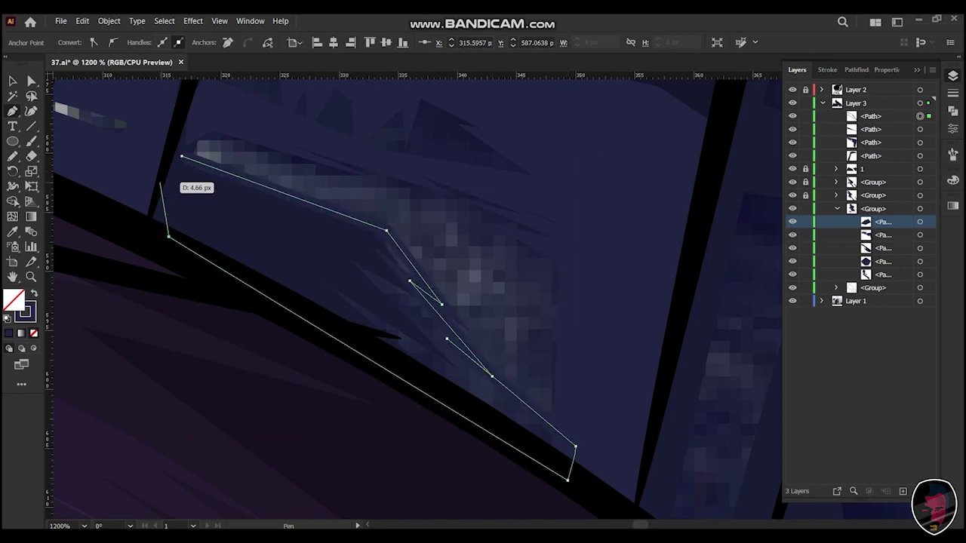
left_click_drag(442, 304, 186, 225)
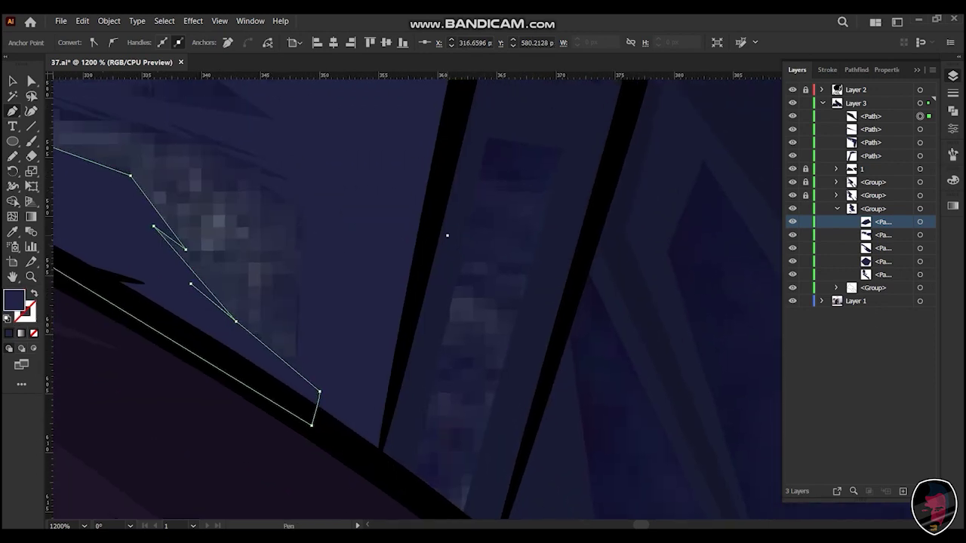
left_click(447, 236)
left_click(513, 269)
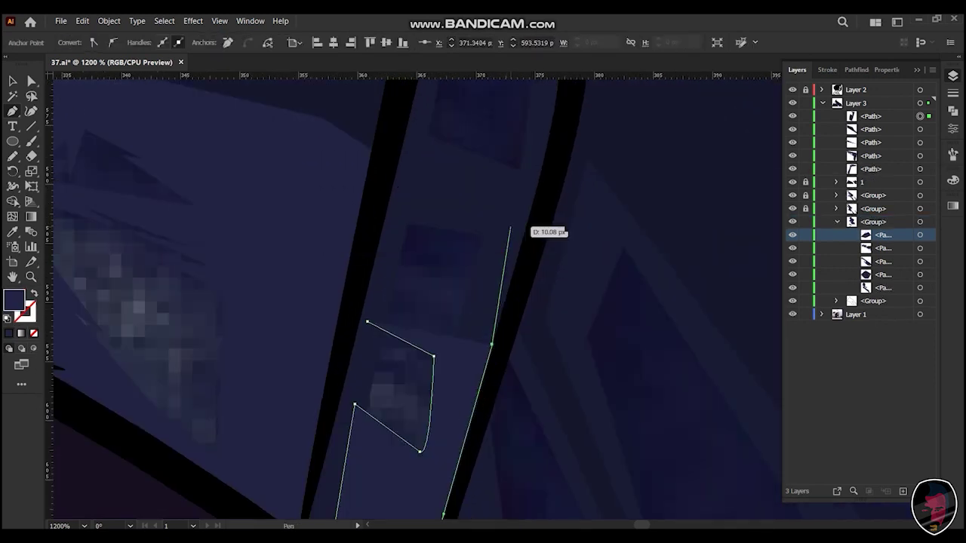
left_click_drag(447, 259, 342, 410)
scroll(344, 408, "down", 2)
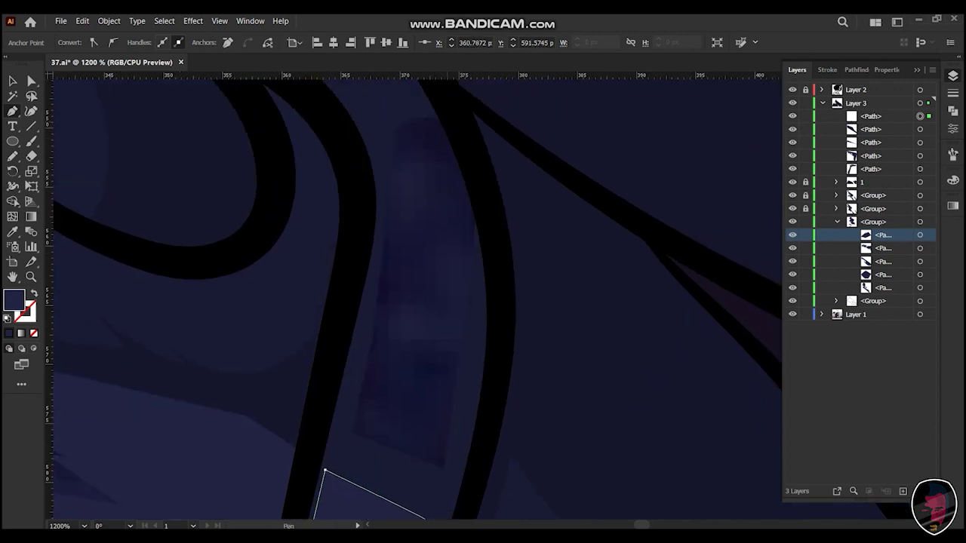
- Draw a closed, cornered shading shape with a curved first edge on the collar
left_click(422, 207)
left_click_drag(456, 220, 449, 246)
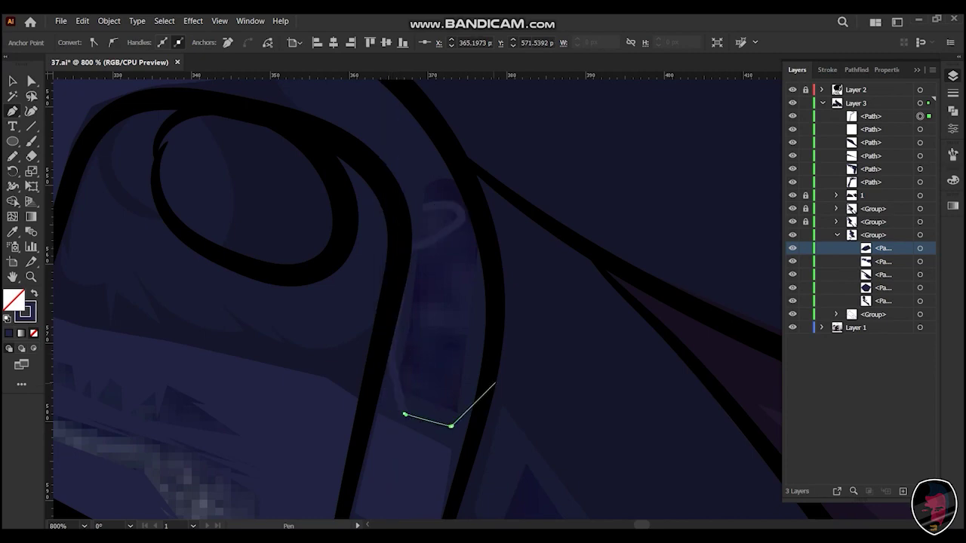
left_click(496, 381)
left_click(487, 216)
left_click(442, 148)
left_click(415, 163)
left_click(404, 414)
mouse_move(336, 216)
left_mouse_down()
mouse_move(492, 329)
mouse_move(442, 346)
left_mouse_up()
scroll(442, 346, "down", 2)
mouse_move(511, 270)
left_mouse_down()
mouse_move(453, 225)
mouse_move(467, 244)
mouse_move(434, 224)
left_mouse_up()
- Start a shading strip along the strap edge, curving down to the jacket hem
left_click(399, 119)
left_click(467, 268)
left_click(443, 239)
left_click(419, 219)
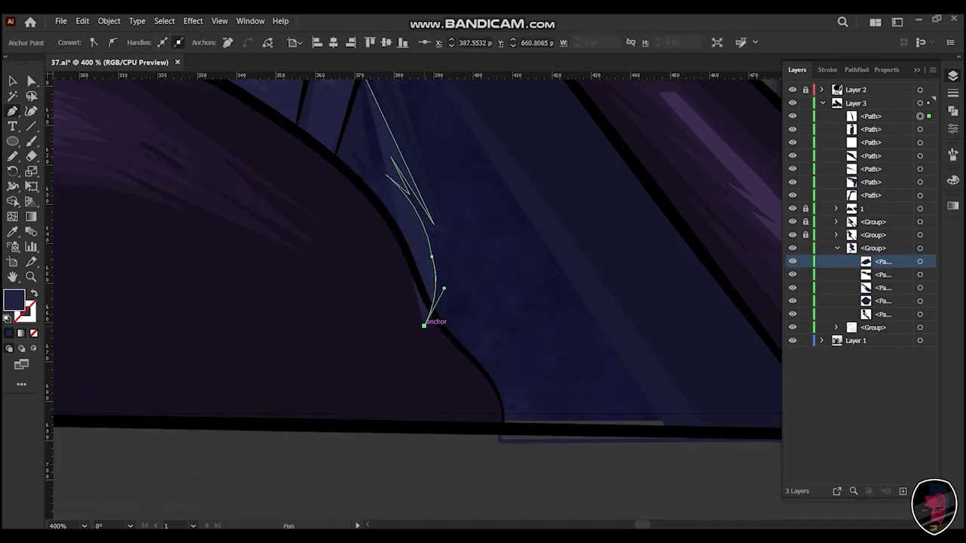
mouse_move(424, 325)
left_mouse_down()
mouse_move(426, 340)
mouse_move(398, 263)
left_mouse_up()
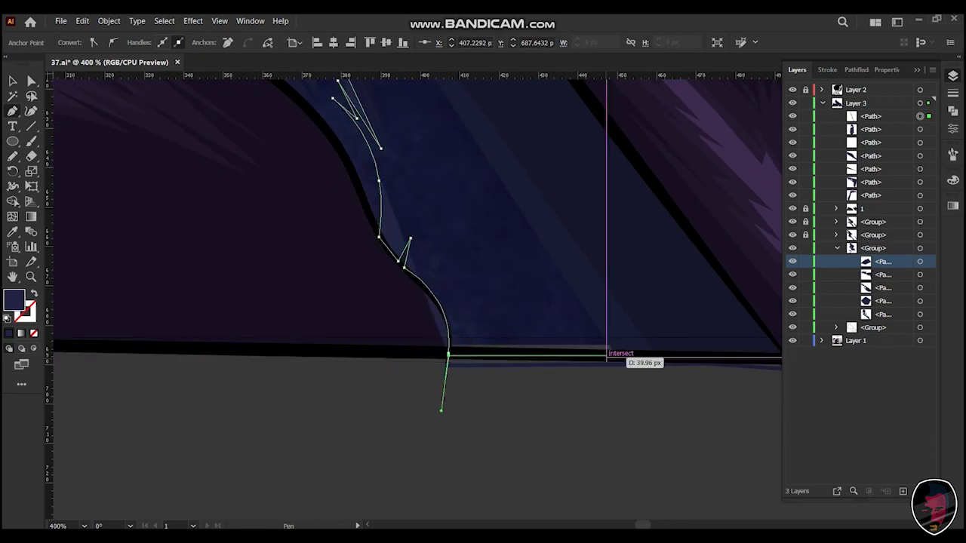
key("shift+x")
left_click_drag(608, 353, 597, 436)
- Curve the strip's inner edge, close it, and restore its navy fill
left_click(597, 435)
left_click(483, 253)
left_click_drag(484, 253, 591, 427)
left_click(425, 183)
left_click(394, 218)
left_click(382, 248)
left_click(412, 336)
key("shift+x")
- Draw and smooth a closed shading shape on the right lapel, then zoom out to review
left_click_drag(302, 340, 528, 226)
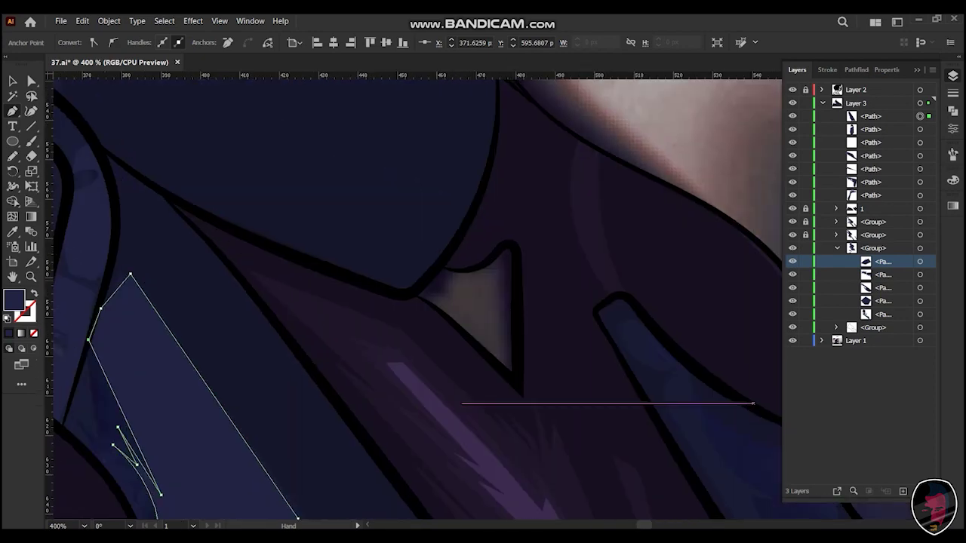
left_click_drag(492, 272, 532, 297)
left_click(402, 260)
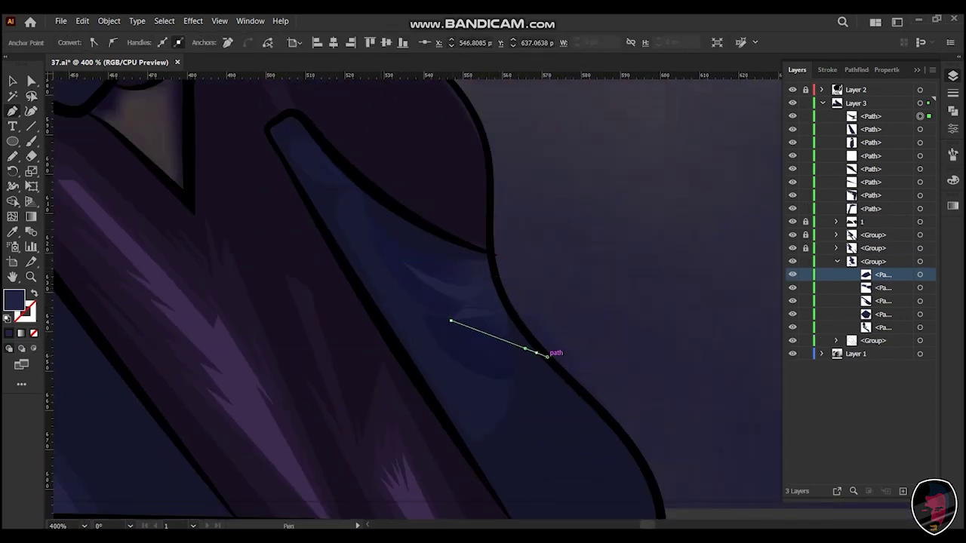
left_click(536, 431)
left_click(435, 391)
left_click(367, 281)
left_click(284, 141)
left_click(437, 231)
mouse_move(494, 278)
left_mouse_down()
mouse_move(504, 278)
mouse_move(334, 349)
mouse_move(422, 249)
left_mouse_up()
key("ctrl+minus")
key("ctrl+minus")
key("ctrl+minus")
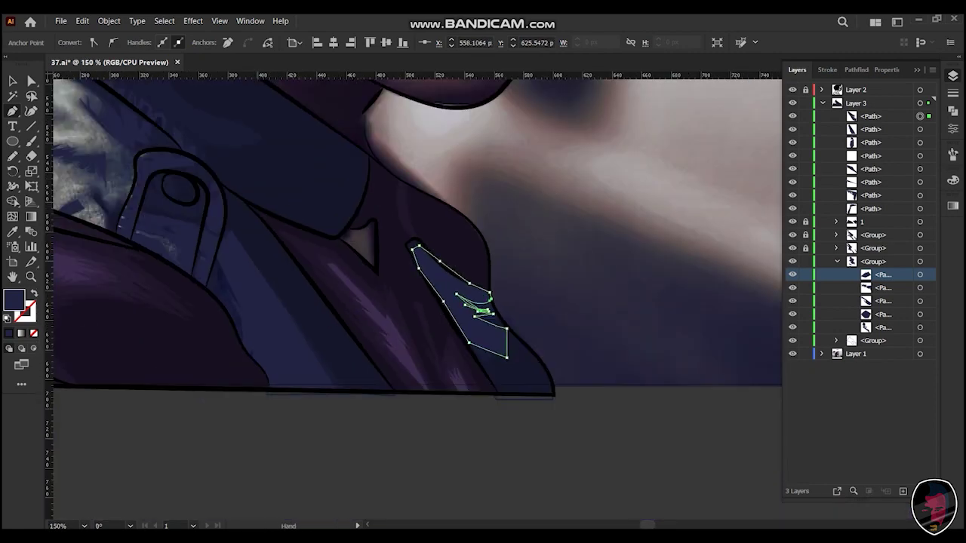
left_click(452, 392, "shift")
- Group the remaining collar pieces and lock the group
left_click(381, 287, "shift")
left_click(317, 309, "shift")
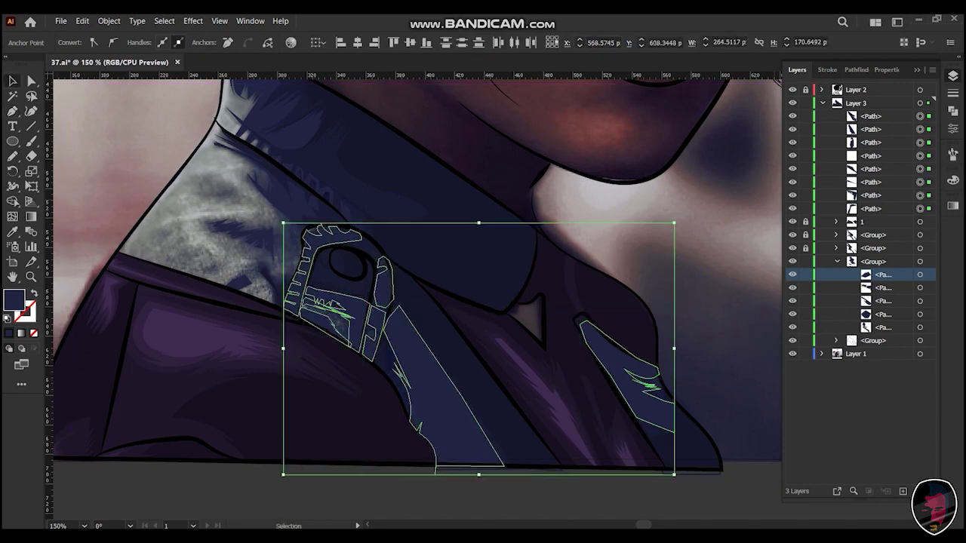
key("ctrl+g")
key("ctrl+2")
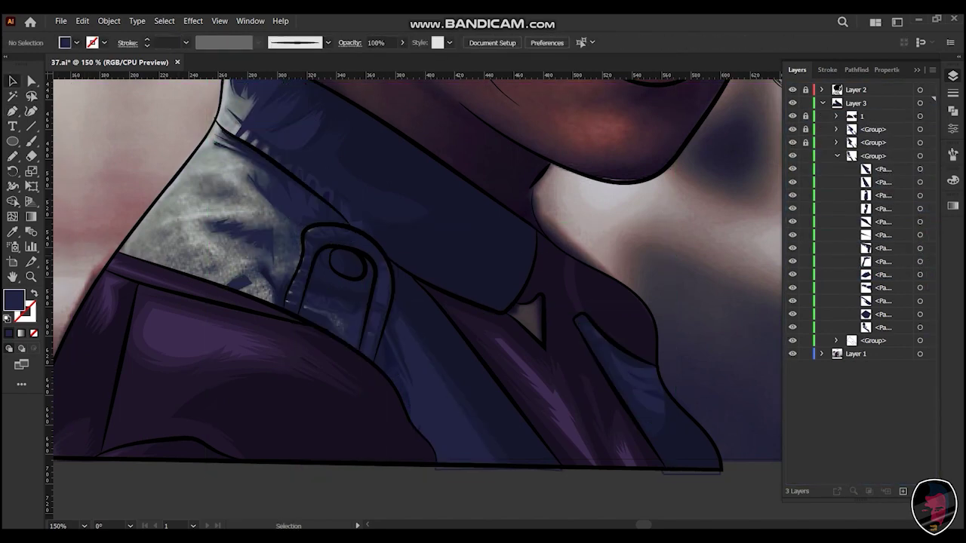
- Show the background reference photo and zoom in on the collar's left edge
key("ctrl+alt+2")
key("ctrl+shift+a")
key("ctrl+minus")
key("ctrl+minus")
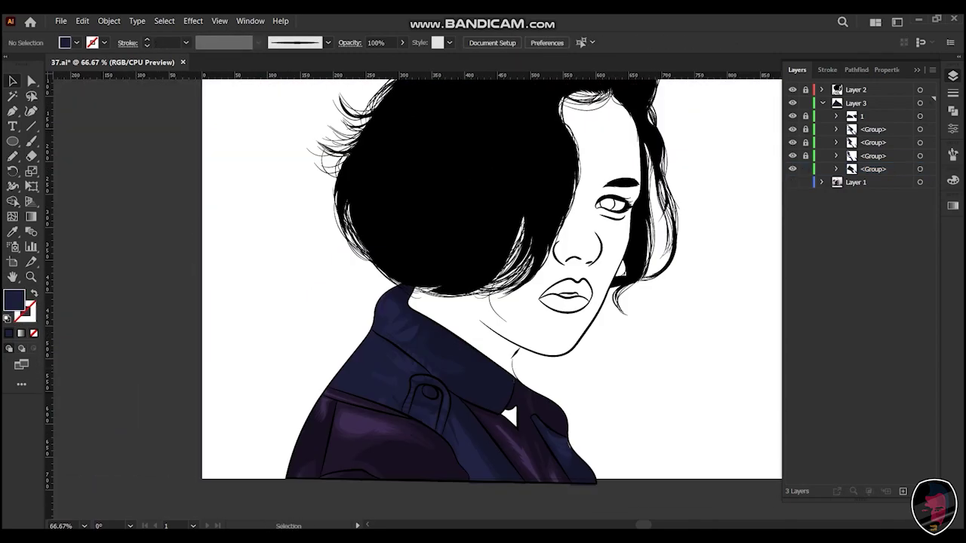
left_click(793, 182)
key("ctrl+plus")
key("ctrl+plus")
key("ctrl+plus")
key("ctrl+plus")
key("ctrl+plus")
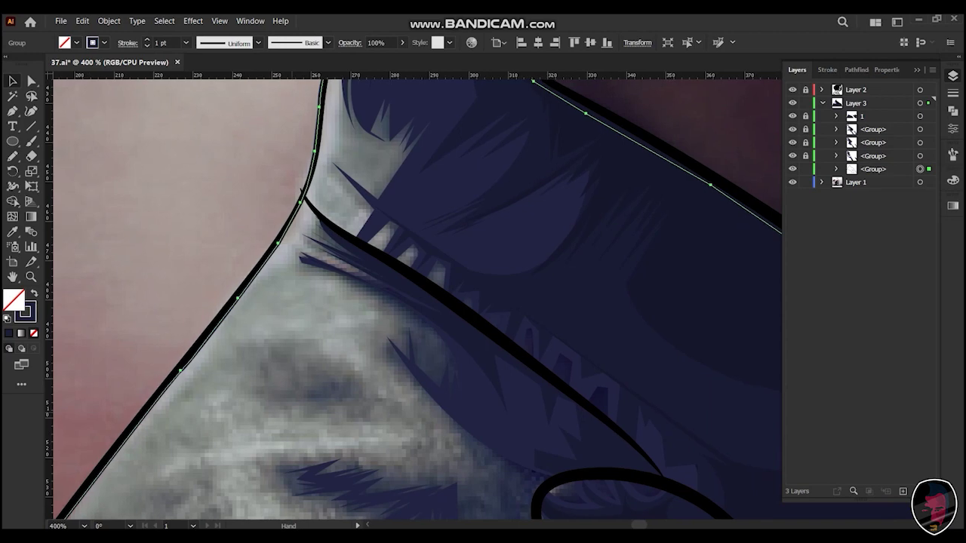
left_click_drag(414, 296, 417, 342)
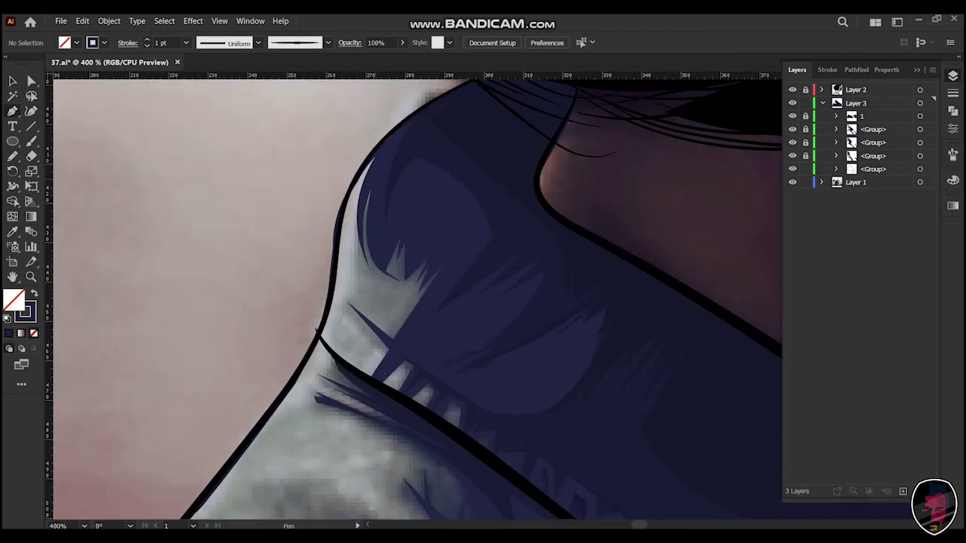
- Draw a curved navy shading shape following the black collar line
mouse_move(382, 98)
left_mouse_down()
mouse_move(370, 215)
mouse_move(386, 275)
left_mouse_up()
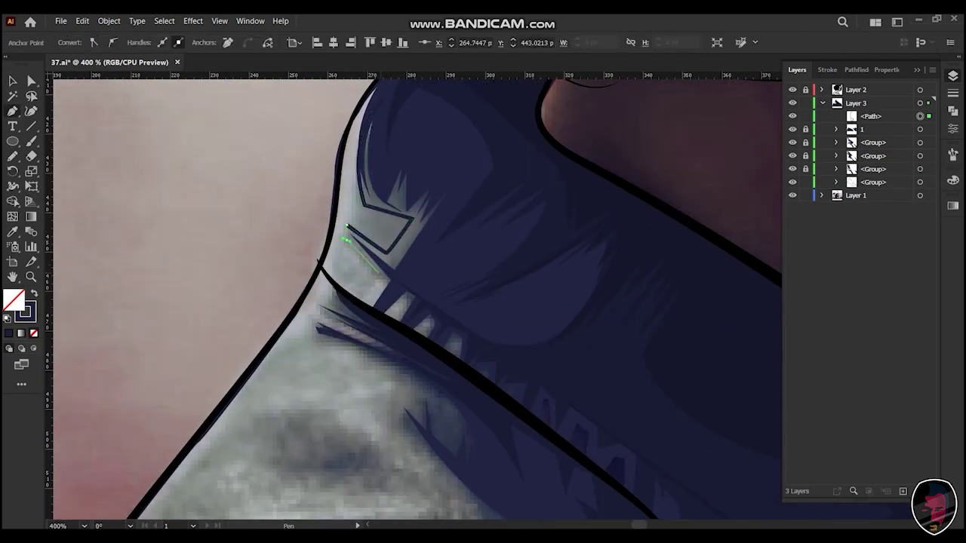
key("ctrl+equal")
key("ctrl+equal")
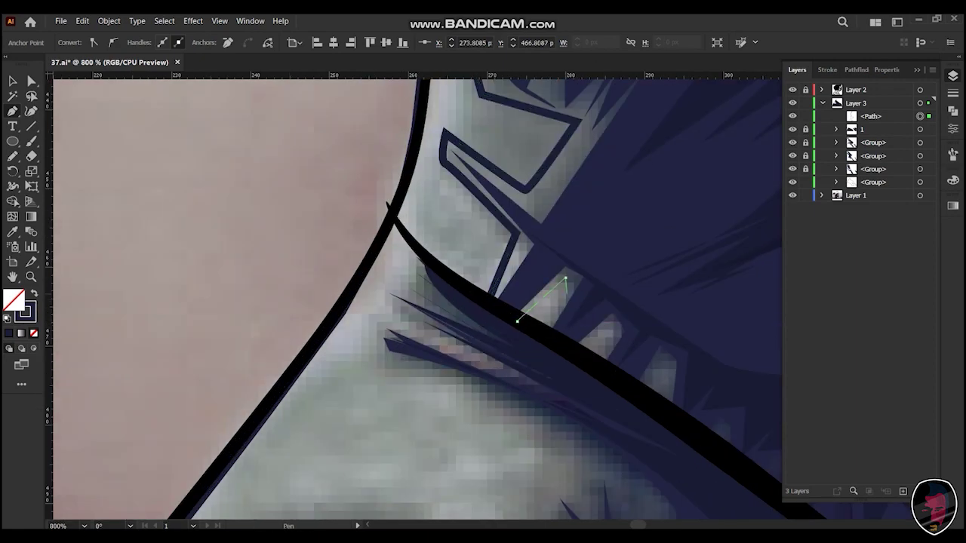
left_click(540, 327)
left_click_drag(462, 309, 471, 302)
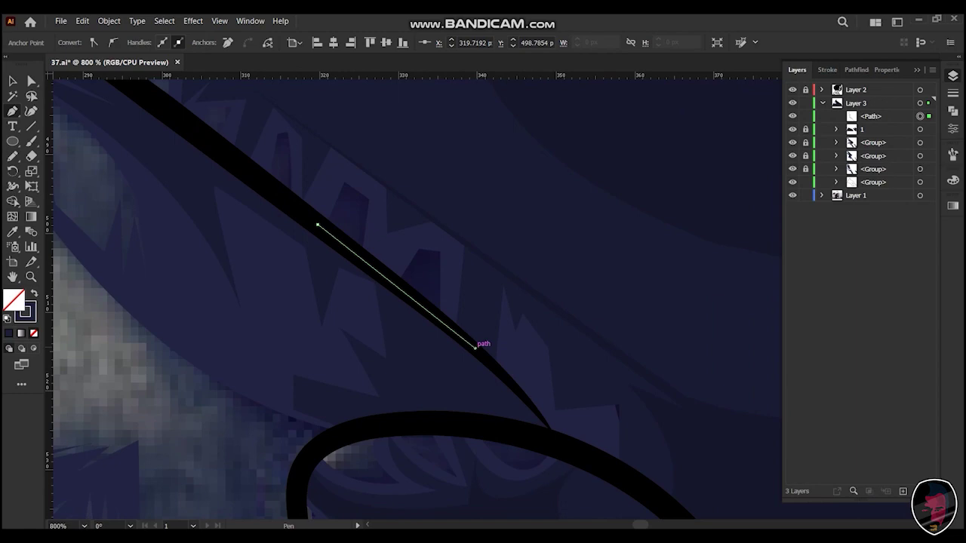
left_click_drag(470, 371, 478, 342)
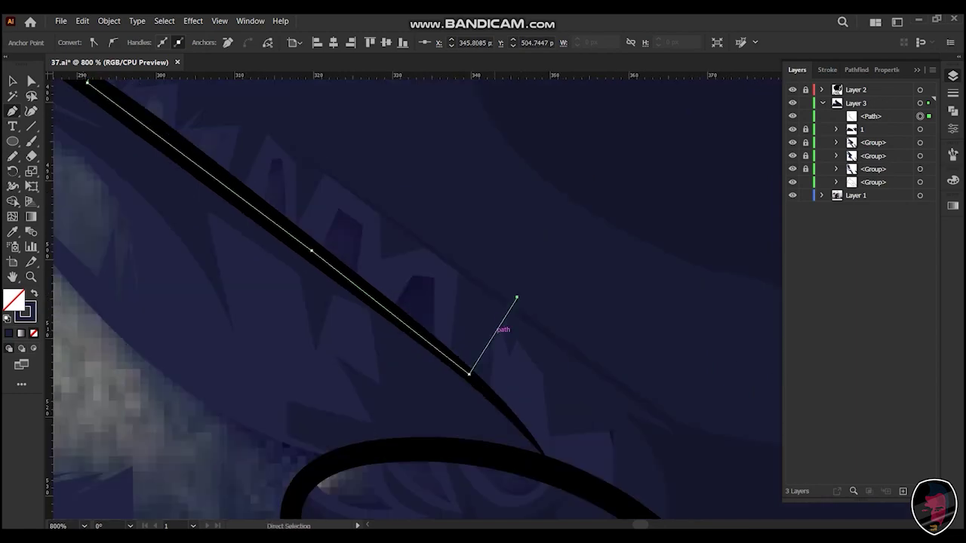
left_click(718, 453)
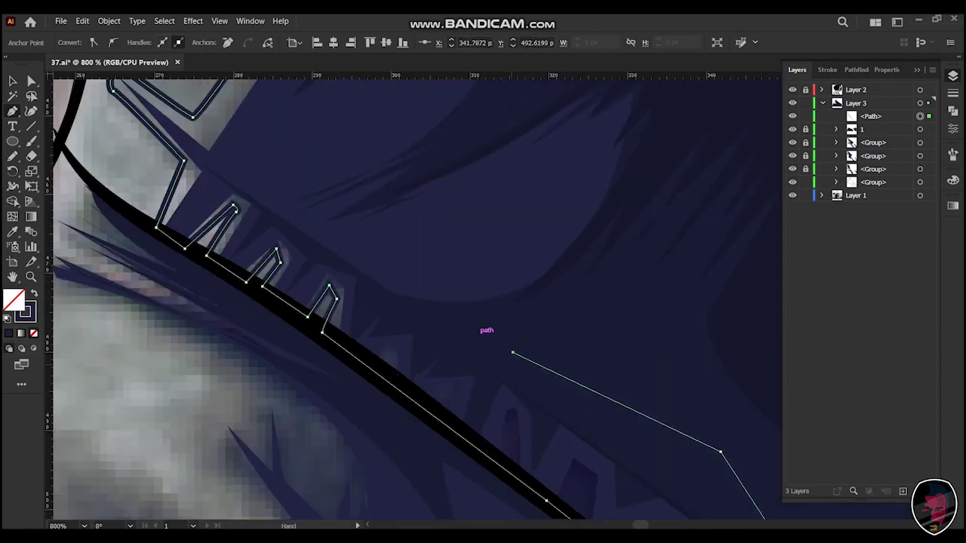
left_click(471, 212)
left_click_drag(276, 178, 293, 180)
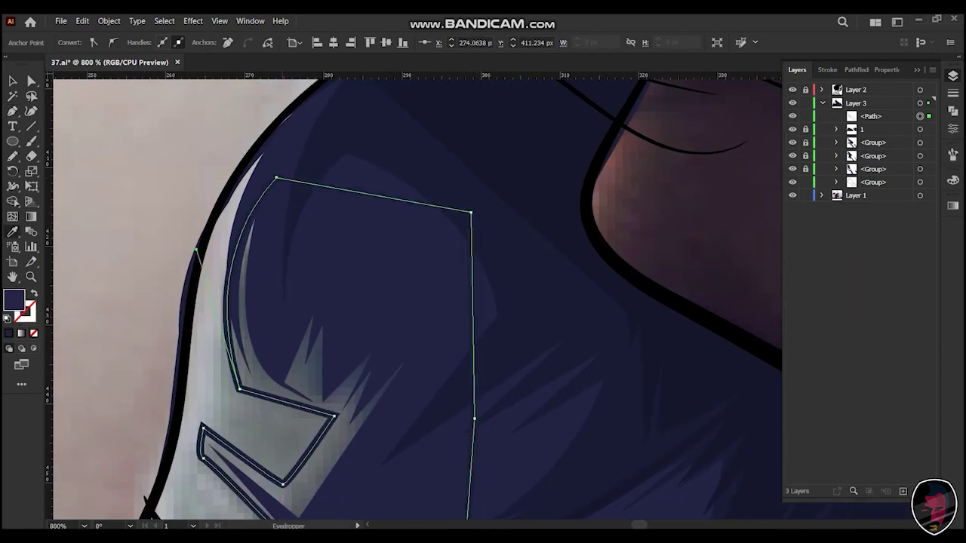
key("v")
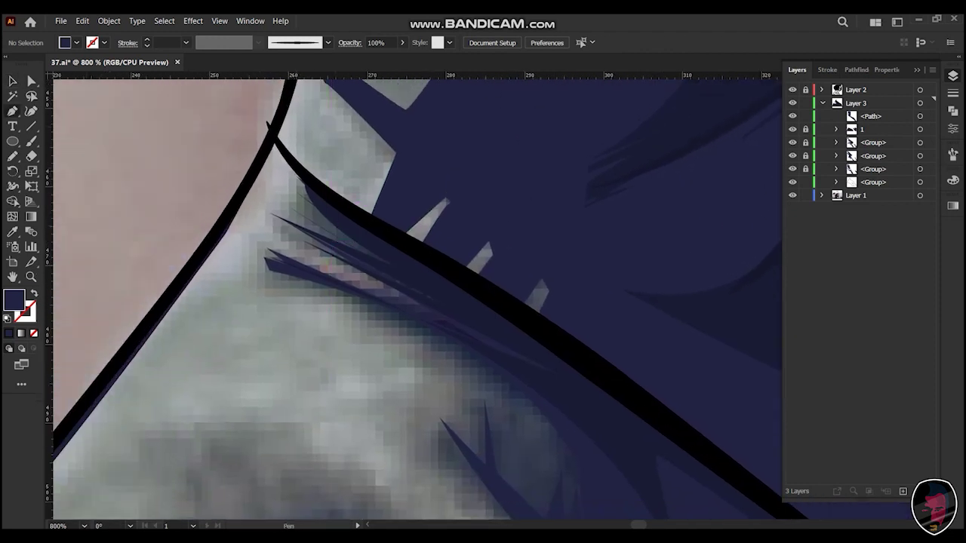
- Draw a curved shadow shape along the hair strand
left_click(296, 172)
left_click_drag(305, 250, 332, 249)
left_click(432, 311)
left_click_drag(259, 242, 281, 250)
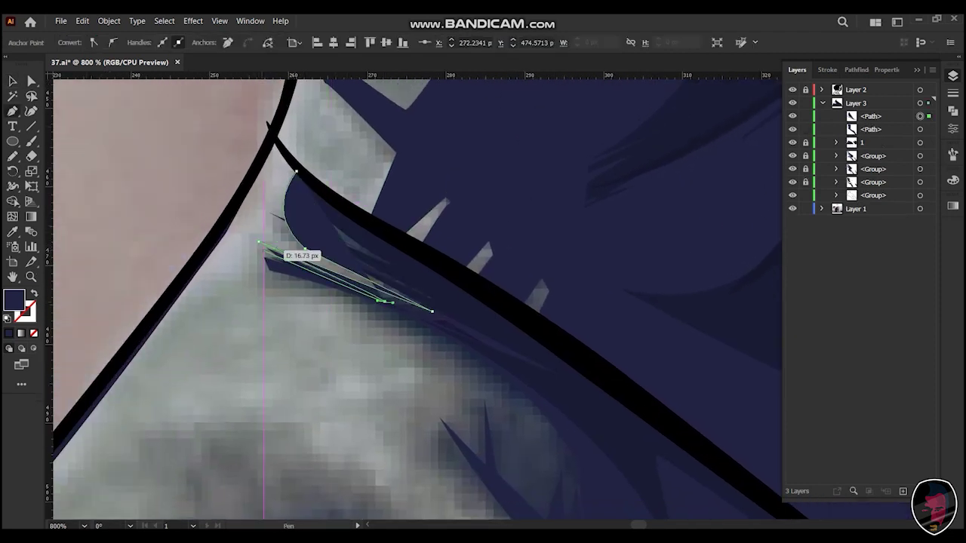
left_click(185, 167)
- Trace a curved path along the strand toward the fur edge
left_click(474, 340)
left_click_drag(468, 370, 426, 320)
mouse_move(399, 274)
left_mouse_down()
mouse_move(396, 323)
mouse_move(529, 324)
mouse_move(654, 406)
left_mouse_up()
key("ctrl+minus")
left_click_drag(559, 314, 665, 292)
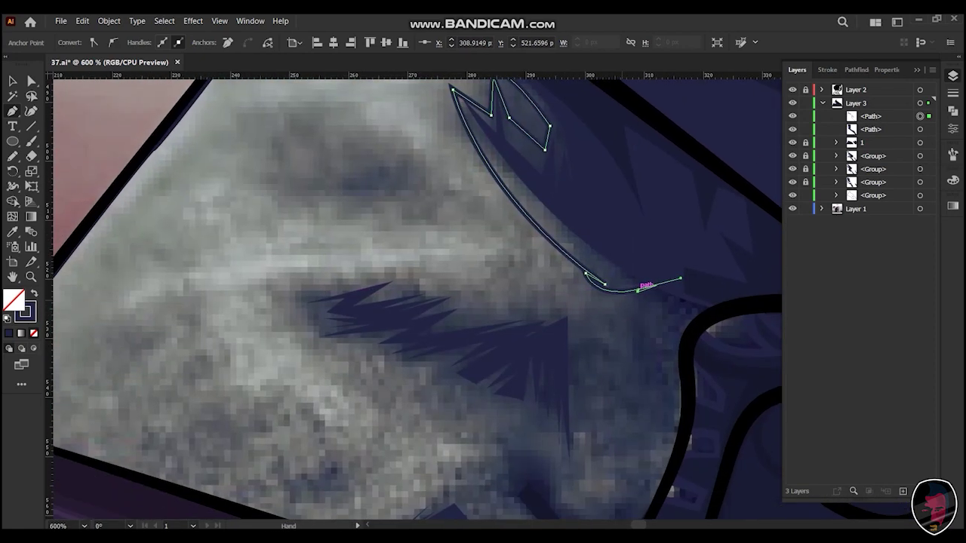
left_click_drag(462, 291, 300, 232)
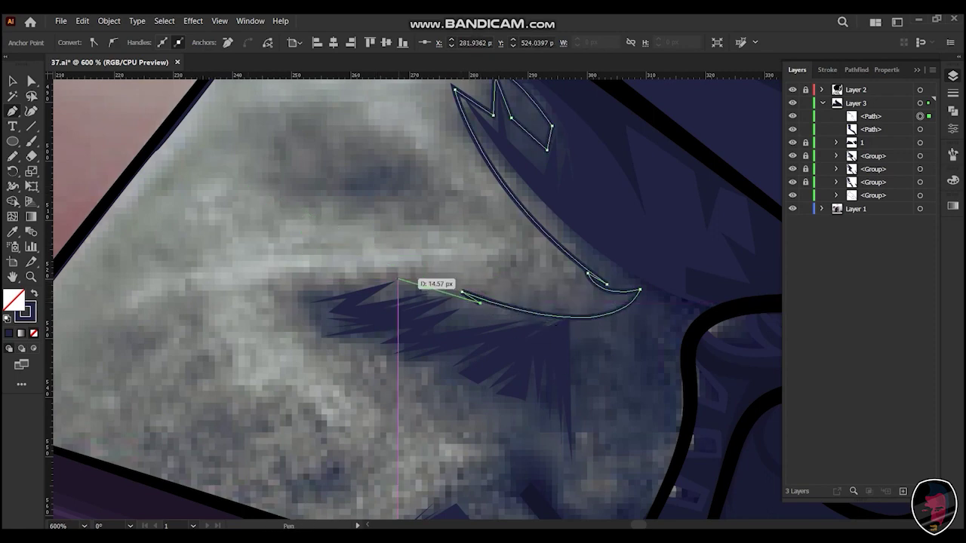
left_click_drag(332, 282, 233, 295)
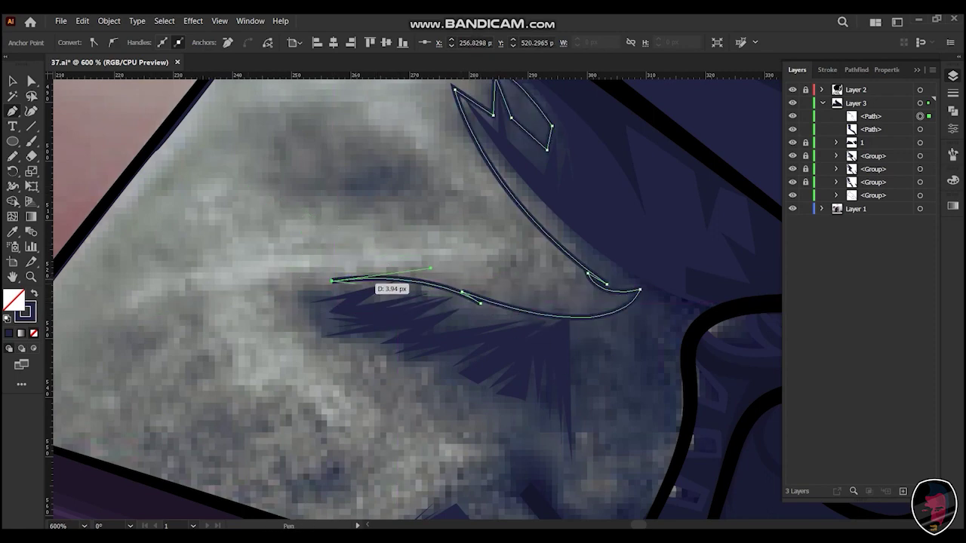
scroll(309, 285, "down", 3)
left_click_drag(281, 224, 480, 340)
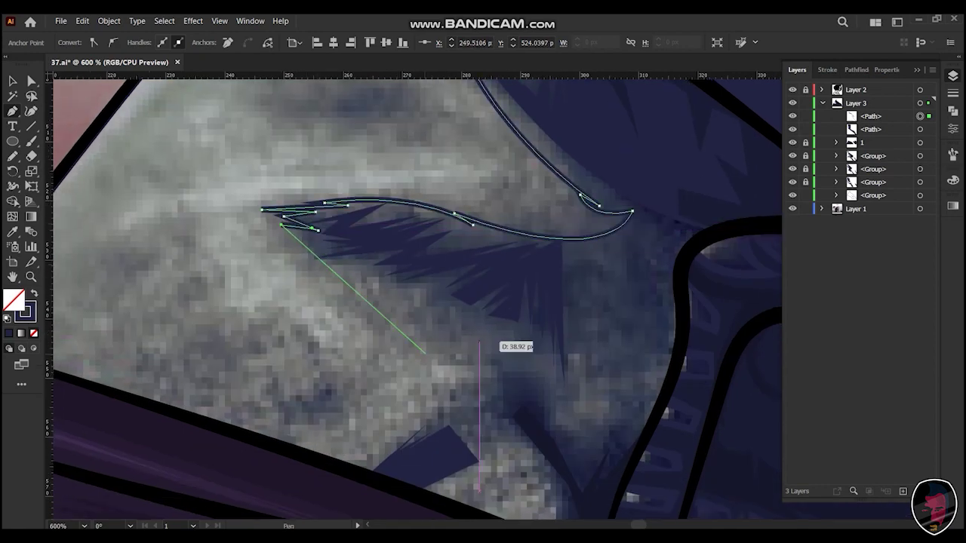
- Trace the zigzag fur tips with a run of points
left_click(297, 247)
left_click(332, 249)
left_click(372, 259)
left_click(365, 289)
left_click(397, 278)
left_click(453, 276)
left_click(420, 297)
left_click(457, 292)
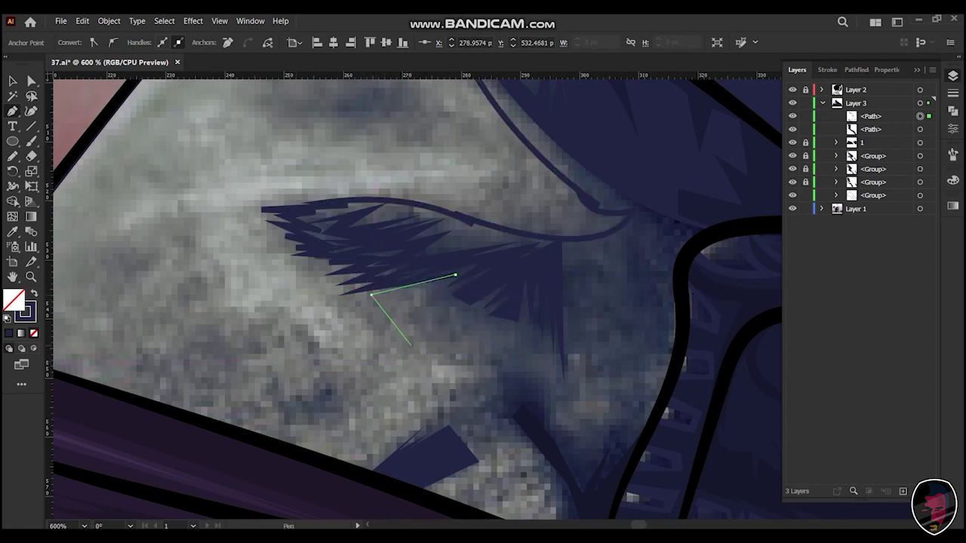
- Extend the path past the fur to the jacket edge and back along the black line
scroll(453, 276, "down", 2)
left_click_drag(468, 296, 528, 291)
scroll(491, 294, "down", 1)
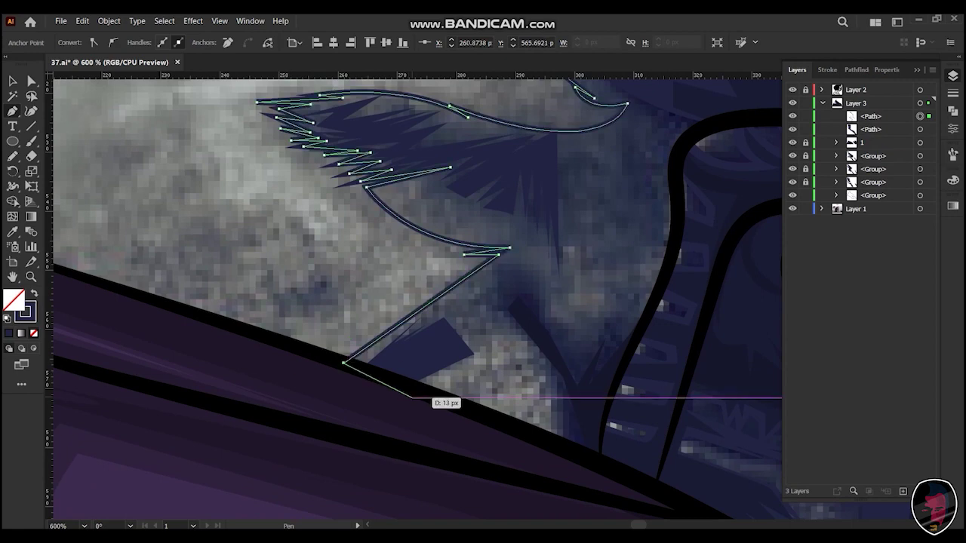
left_click(520, 339)
left_click(550, 432)
left_click(601, 488)
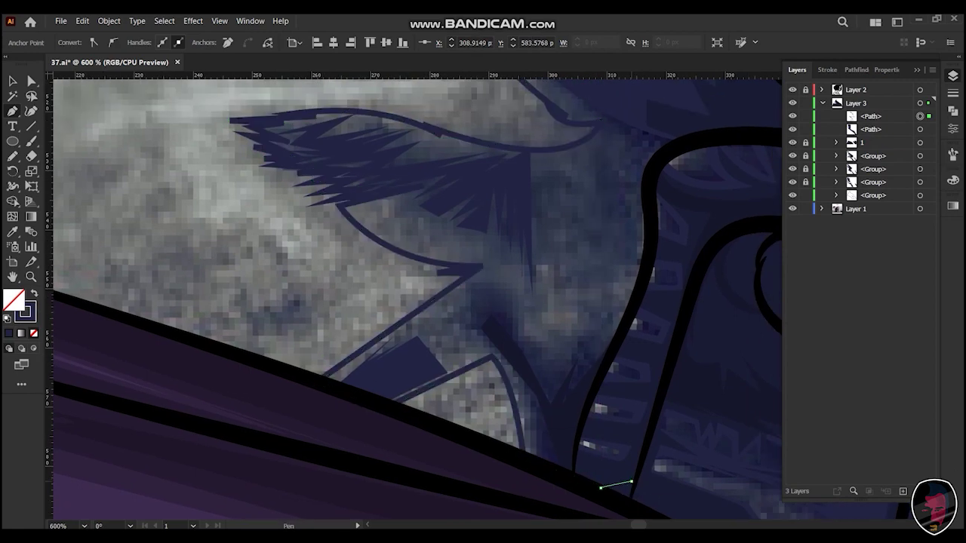
scroll(601, 488, "up", 5)
scroll(528, 339, "left", 2)
left_click_drag(502, 304, 376, 243)
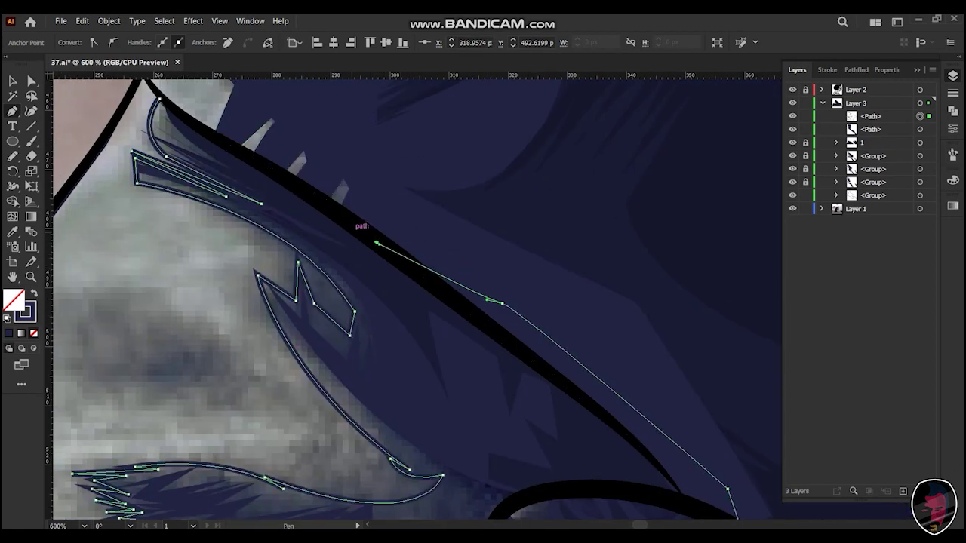
scroll(420, 265, "down", 5)
scroll(420, 264, "down", 3)
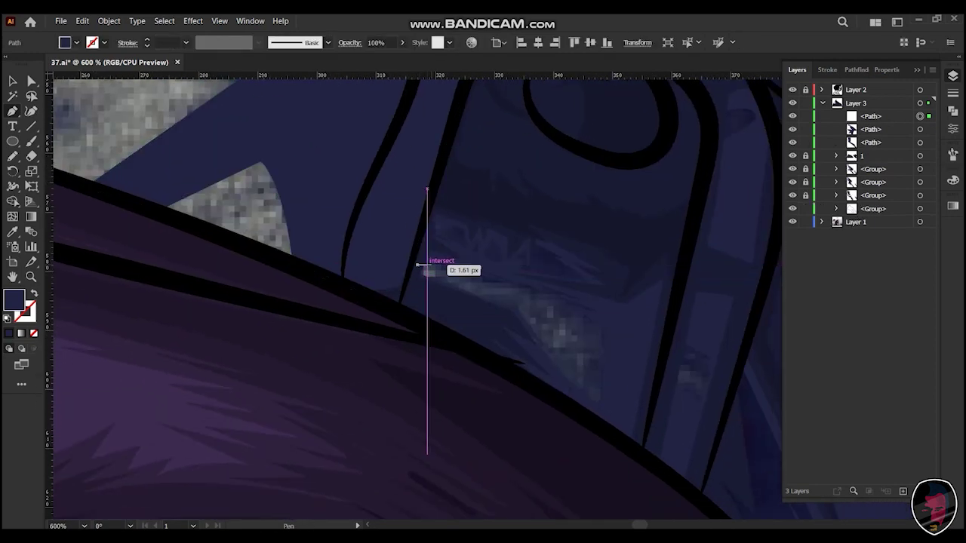
scroll(419, 264, "up", 2)
- Draw a small closed six-point highlight shape
left_click(392, 196)
left_click(397, 250)
left_click(487, 296)
left_click(610, 328)
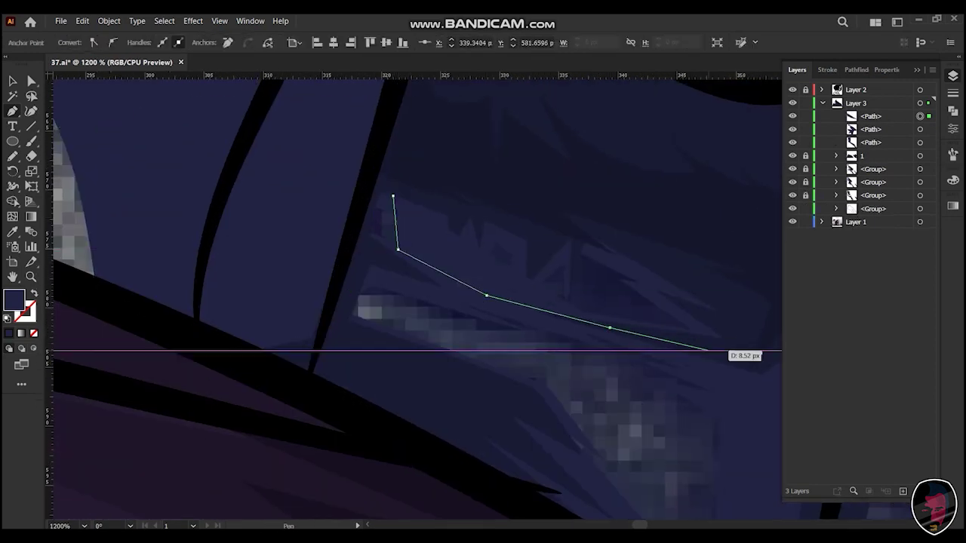
left_click(727, 304)
left_click(401, 147)
left_click(393, 197)
scroll(453, 302, "down", 3)
- Draw another closed shading shape and restore its dark navy fill
left_click(268, 172)
left_click_drag(400, 215, 565, 256)
left_click(268, 172)
key("shift+x")
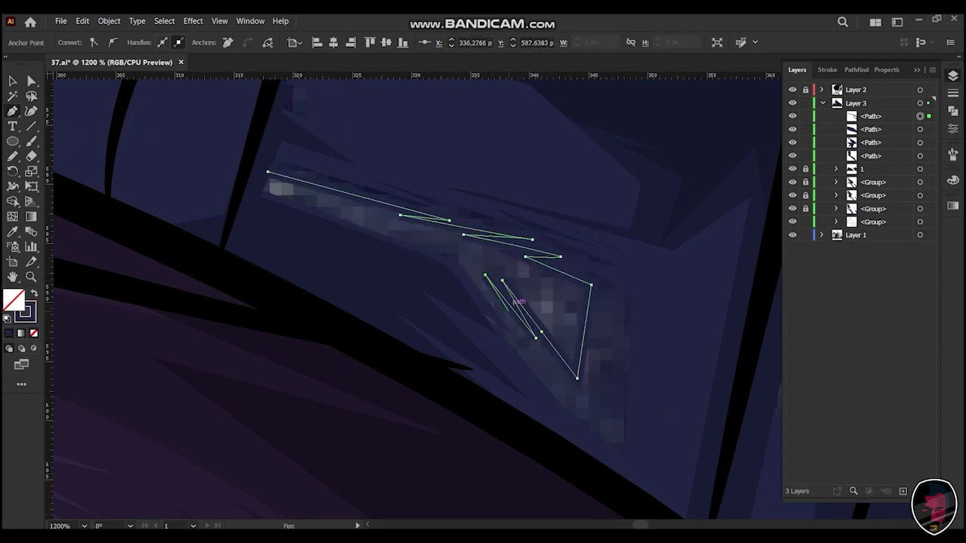
scroll(536, 340, "up", 2)
- Start a new shape in the collar shadow
left_click(302, 269)
left_click(417, 379)
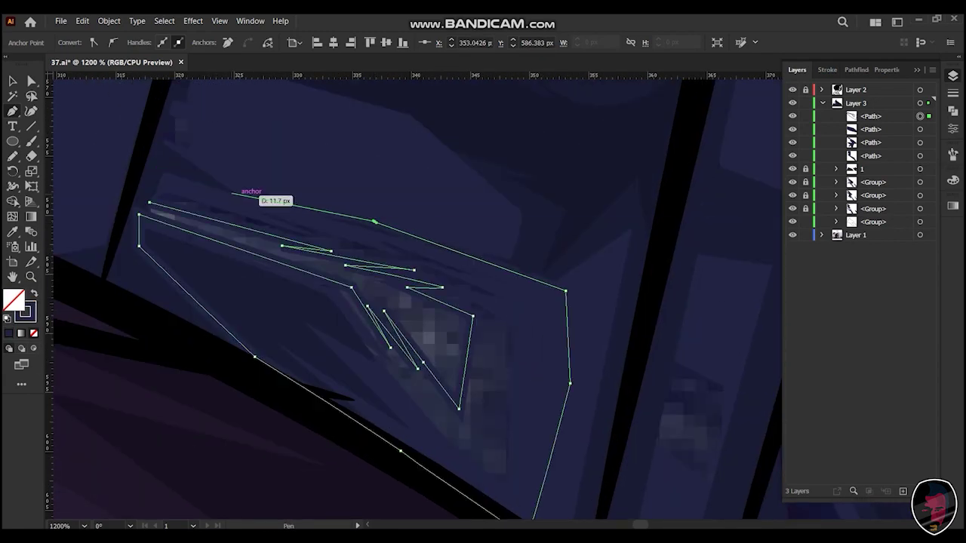
left_click_drag(390, 228, 283, 324)
scroll(283, 324, "down", 5)
scroll(405, 277, "right", 3)
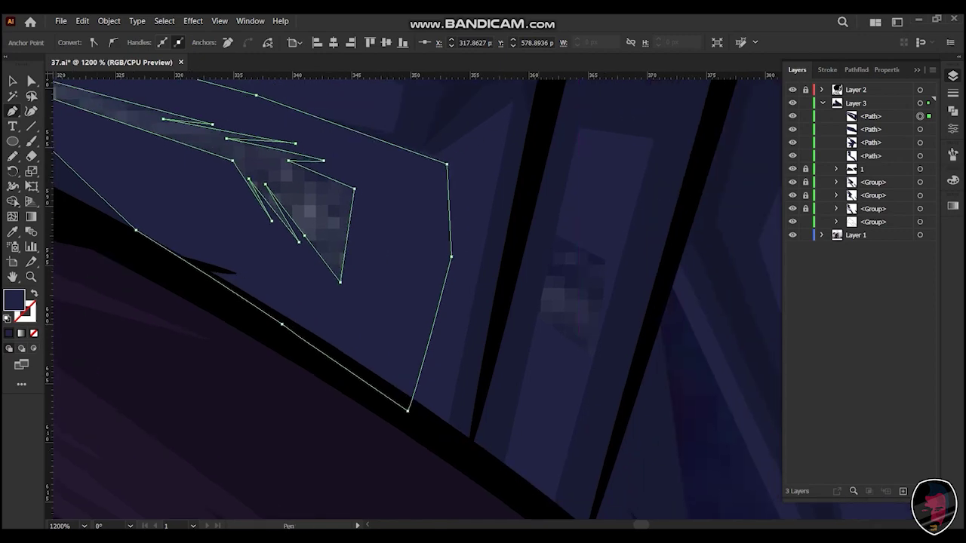
- Draw and close a small curved shading polygon on the collar
left_click(532, 262)
left_click_drag(586, 298, 553, 323)
left_click(533, 262)
key("ctrl+minus")
key("ctrl+minus")
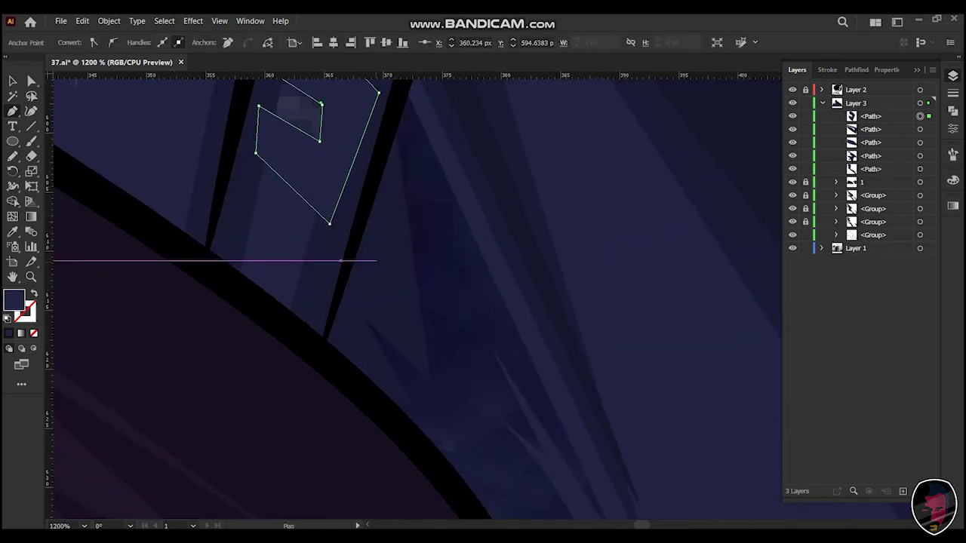
scroll(377, 264, "up", 3)
scroll(502, 142, "right", 3)
- Draw another shading shape reaching down the lower collar strap
left_click(512, 148)
left_click(526, 219)
left_click_drag(556, 260, 565, 321)
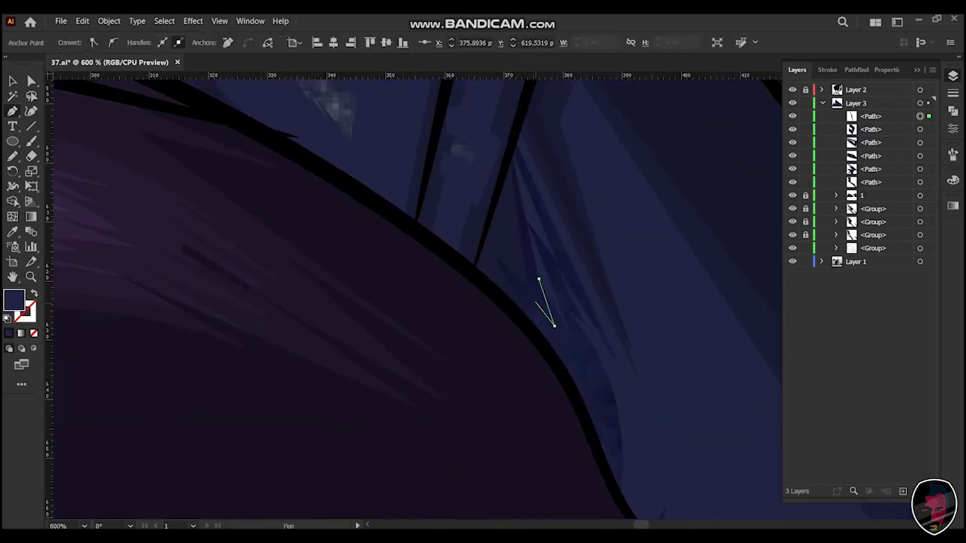
scroll(582, 345, "down", 3)
scroll(543, 302, "up", 3)
left_click(625, 492)
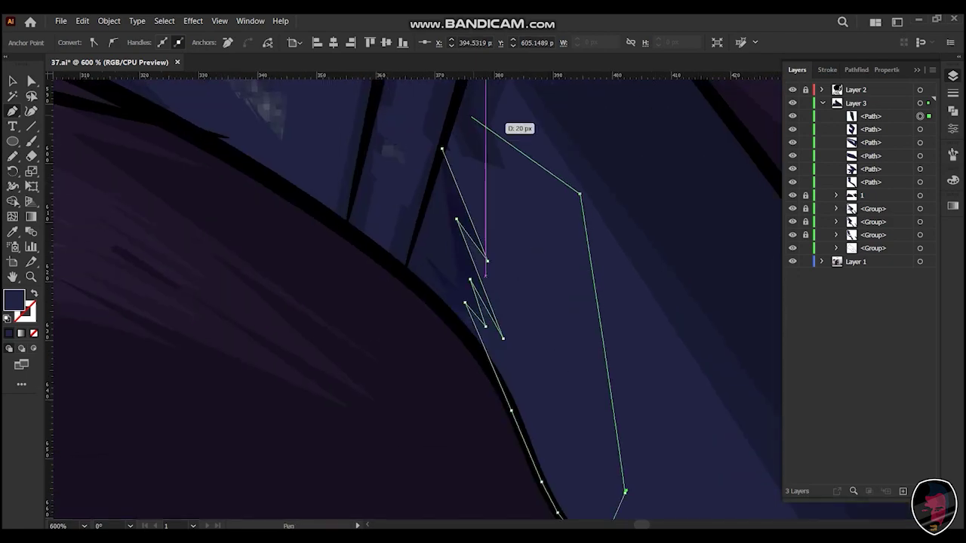
scroll(625, 492, "up", 3)
scroll(625, 492, "left", 2)
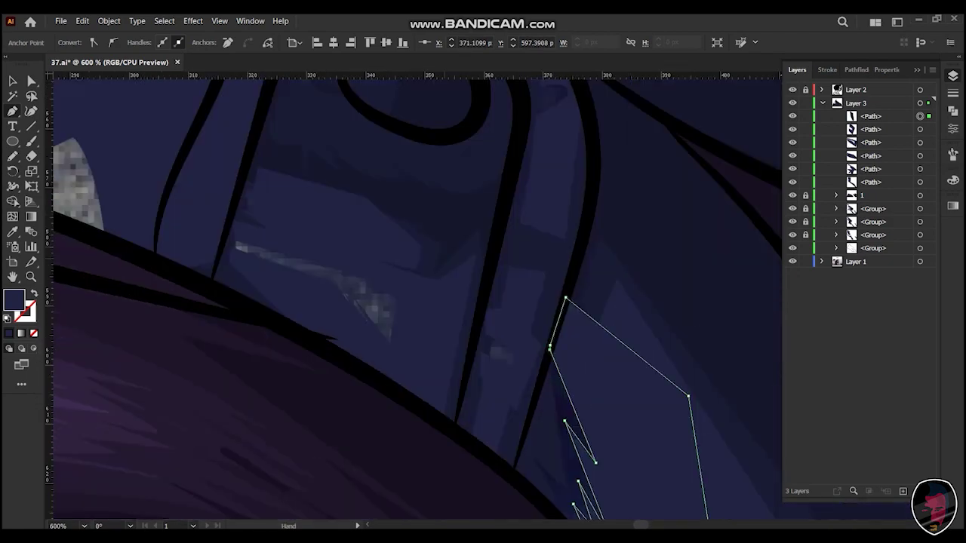
- Outline the blue region with a six-point shape ending in a curved segment
left_click(559, 216)
left_click(602, 300)
left_click(621, 417)
left_click(503, 406)
left_click(402, 296)
left_click(355, 127)
left_click_drag(562, 191, 622, 179)
scroll(564, 200, "down", 2)
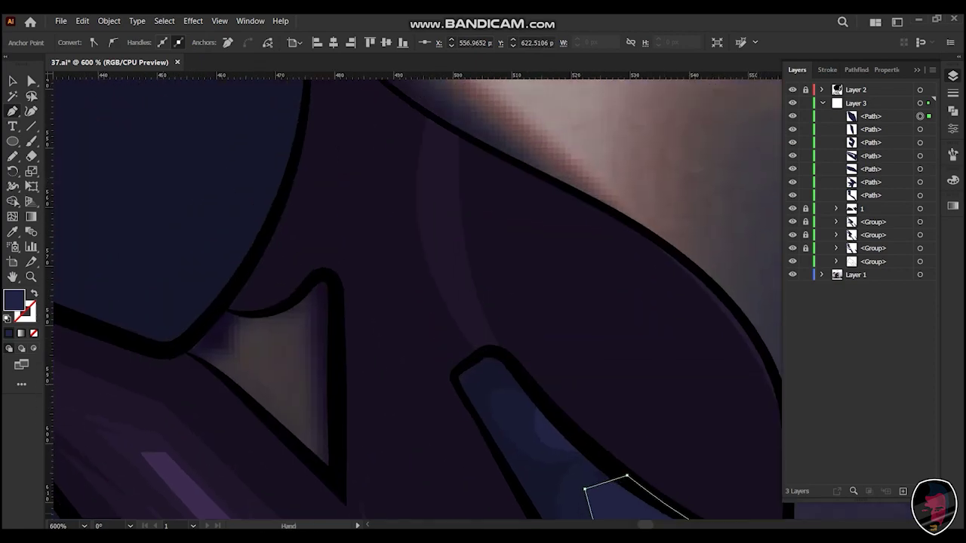
scroll(462, 317, "down", 2)
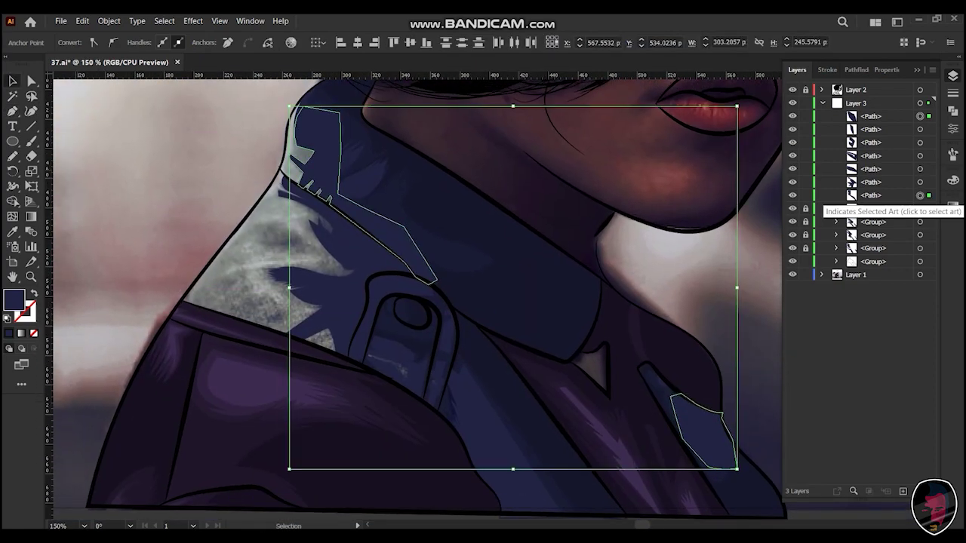
- Group the new shading shapes and send them behind the collar line art
left_click_drag(920, 194, 920, 115)
right_click(338, 230)
left_click(366, 364)
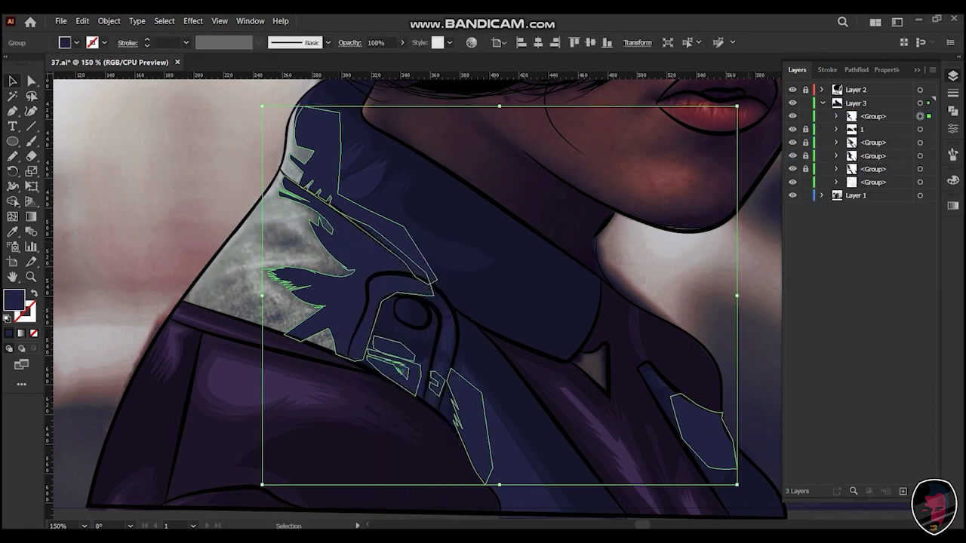
key("ctrl+shift+bracketleft")
key("ctrl+bracketright")
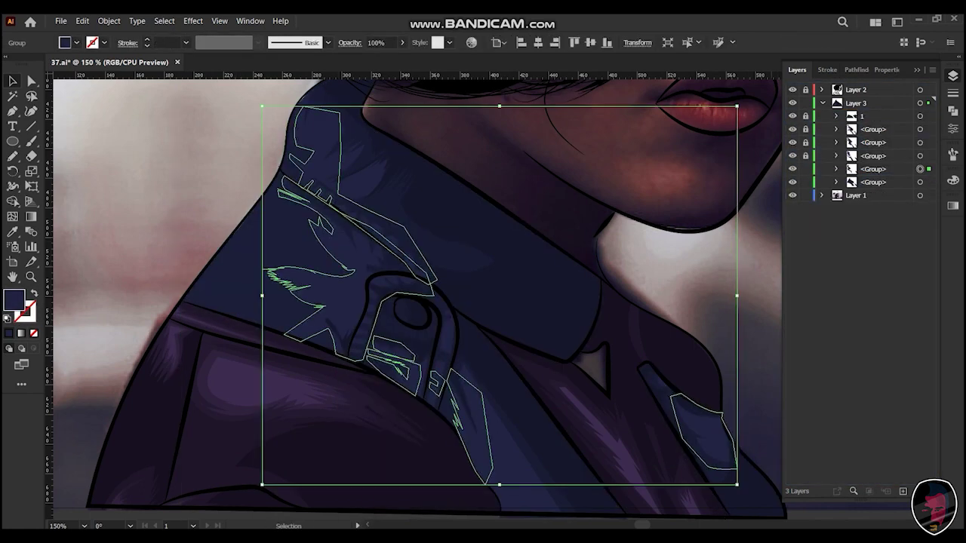
scroll(415, 302, "right", 3)
- Recolor the shading group a lighter blue-purple using Recolor Artwork
left_click(472, 41)
left_click(528, 468)
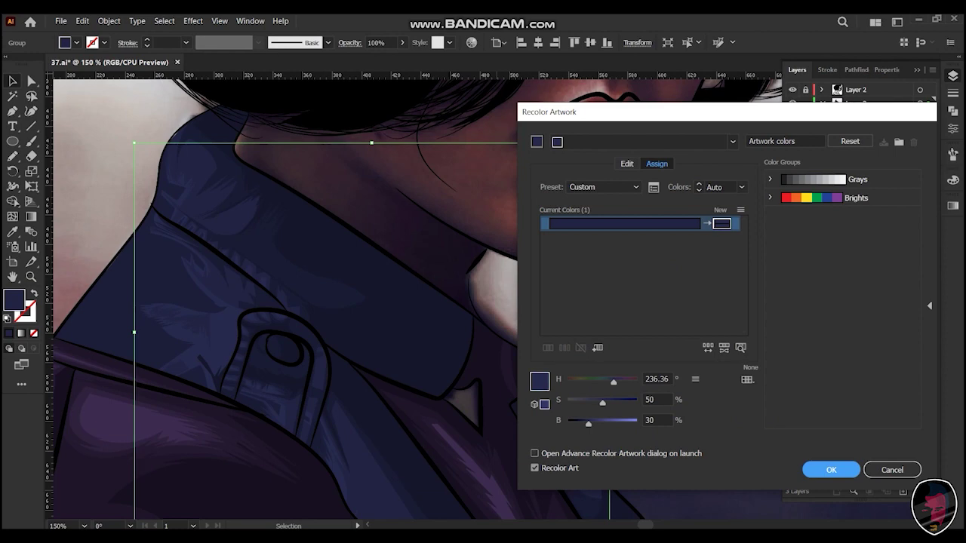
left_click(831, 470)
left_click(471, 41)
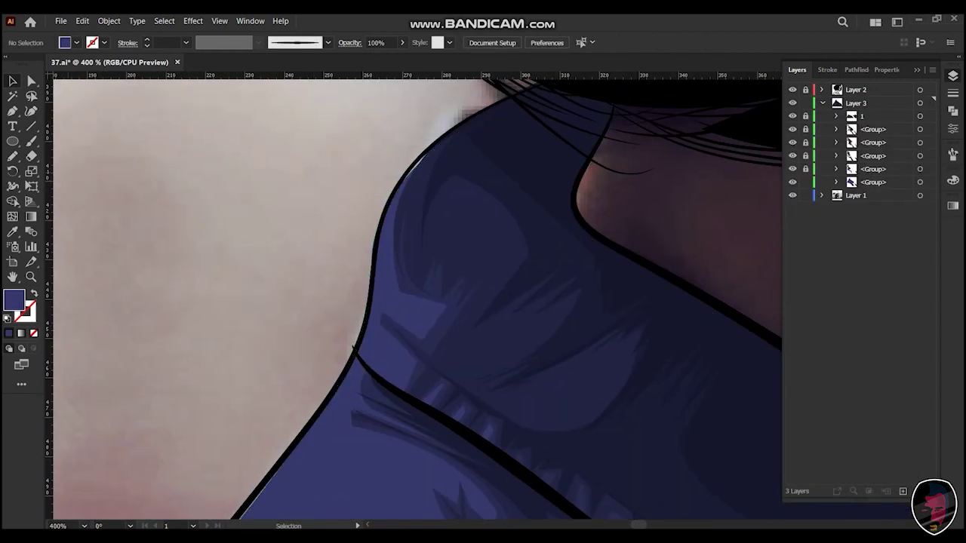
key("ctrl+equal")
- Start a lighter feather-like highlight shape at the collar edge, shaping its first sharp feather tips
scroll(415, 302, "left", 2)
left_click(421, 134)
left_click_drag(426, 305, 479, 371)
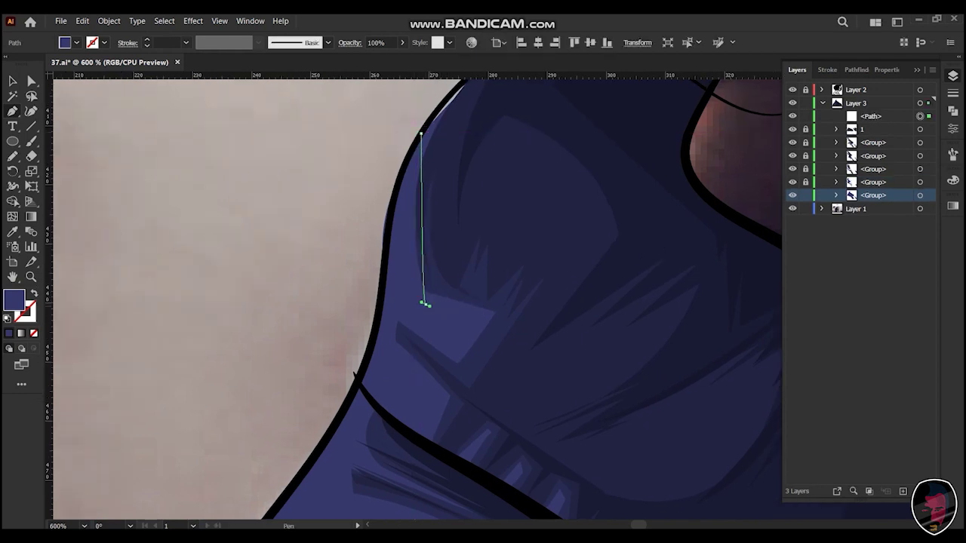
left_click(475, 316)
left_click(453, 343)
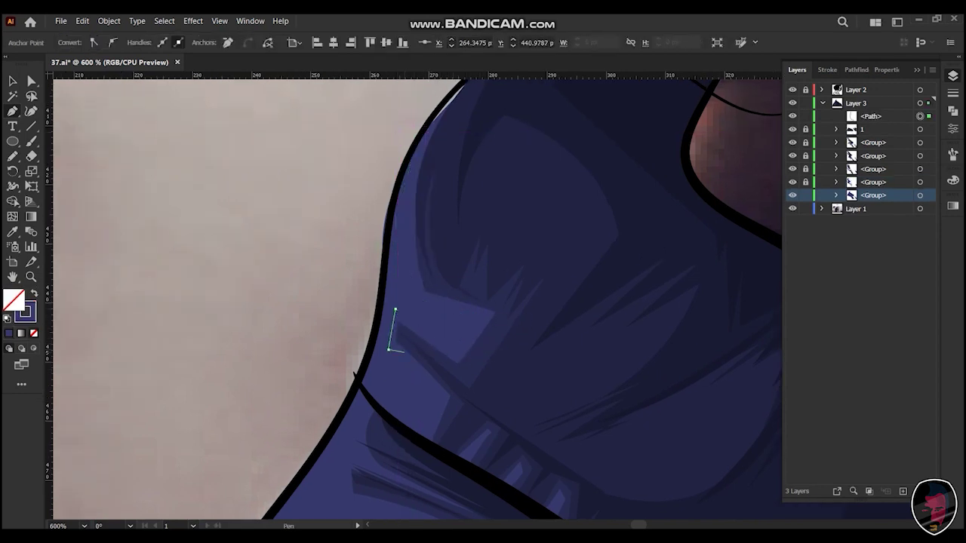
left_click(436, 394)
scroll(441, 357, "down", 2)
scroll(407, 347, "down", 2)
left_click(369, 266)
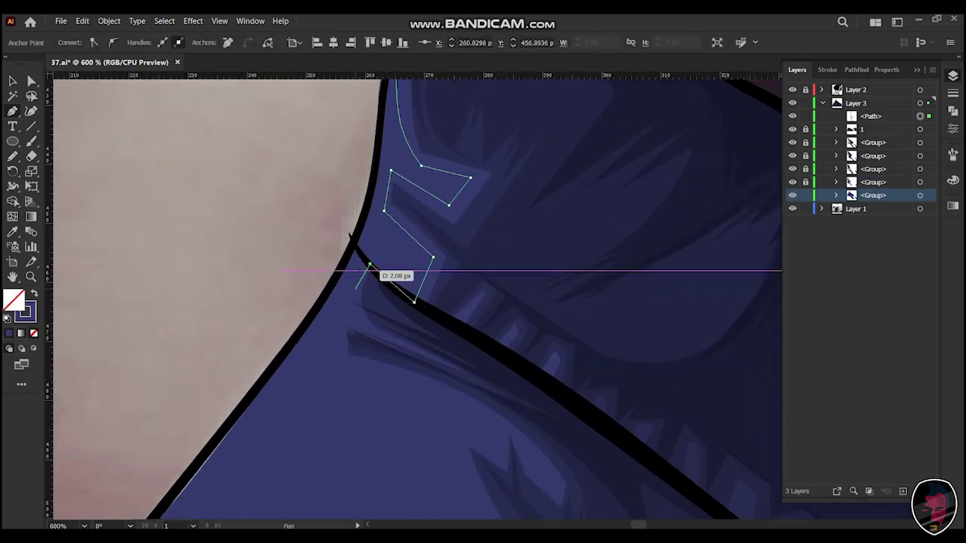
scroll(361, 325, "down", 2)
left_click_drag(449, 291, 518, 390)
left_click(449, 292)
scroll(449, 299, "down", 2)
left_click_drag(463, 339, 643, 393)
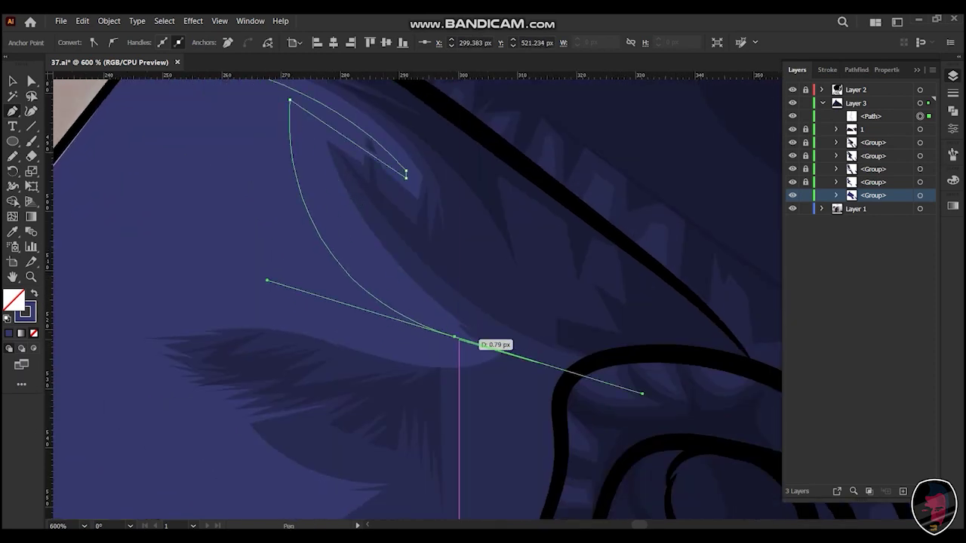
scroll(485, 340, "left", 2)
left_click(524, 350)
- Complete the feather highlight's left tip and collar-edge points, then recolor it with Recolor Artwork
scroll(483, 301, "down", 2)
scroll(484, 302, "left", 2)
left_click_drag(363, 277, 265, 360)
left_click(362, 276)
mouse_move(464, 360)
left_mouse_down()
mouse_move(527, 384)
mouse_move(638, 354)
left_mouse_up()
scroll(527, 384, "down", 2)
left_click(523, 352)
left_click(406, 429)
scroll(240, 353, "up", 2)
scroll(240, 353, "left", 3)
left_click(240, 355)
scroll(382, 305, "up", 2)
scroll(381, 304, "up", 2)
scroll(435, 249, "right", 2)
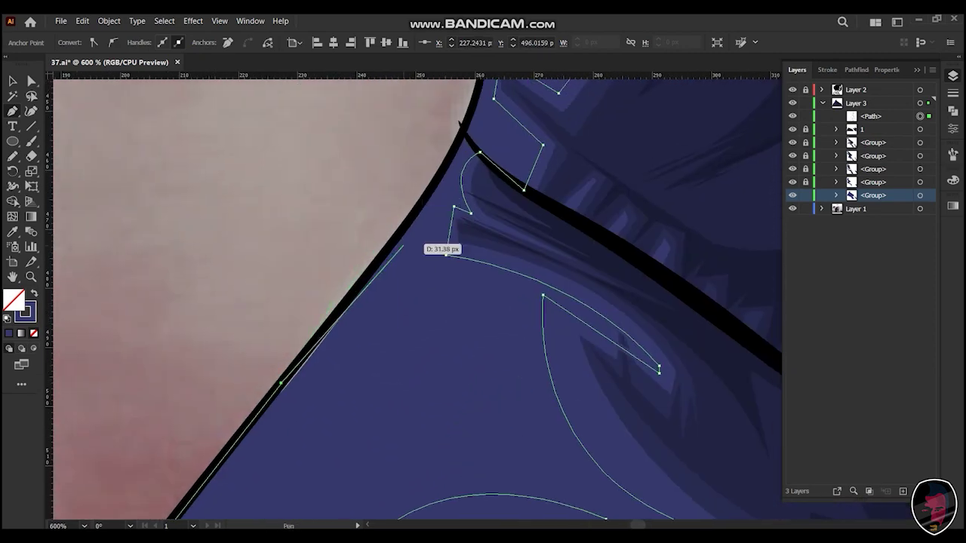
scroll(434, 249, "up", 2)
scroll(434, 250, "right", 2)
scroll(341, 293, "up", 2)
scroll(347, 293, "up", 4)
left_click(354, 289)
scroll(354, 288, "up", 2)
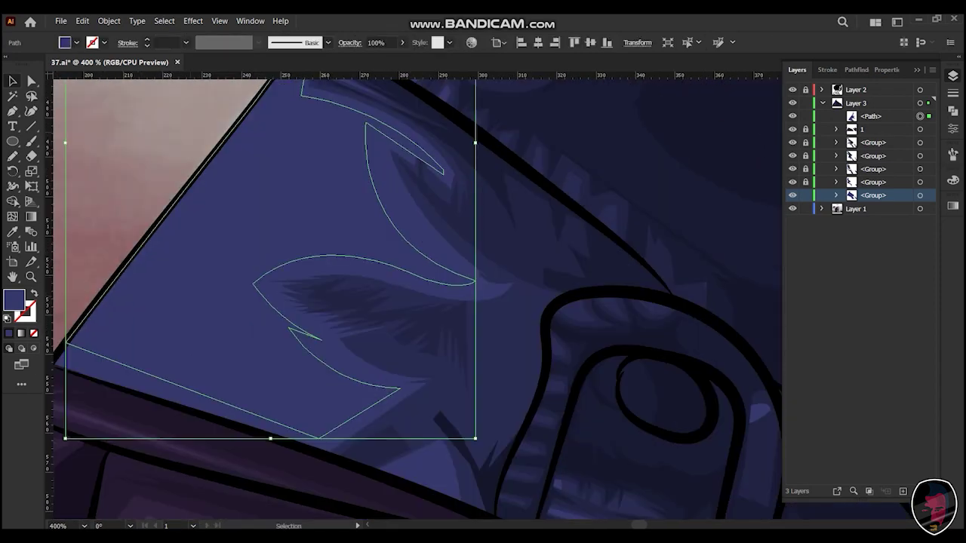
left_click(471, 42)
left_click(529, 471)
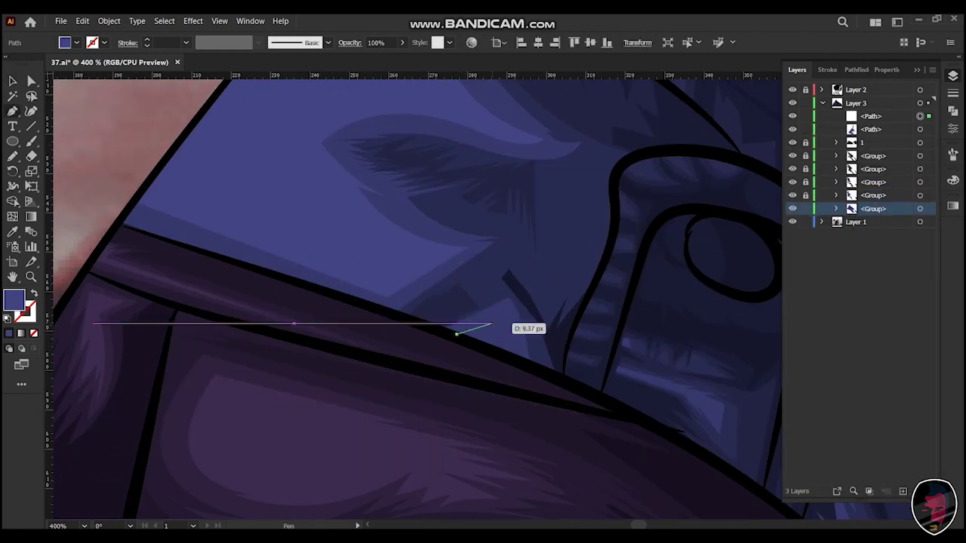
- Draw a thin triangular highlight strip along the lower collar edge
left_click(457, 334)
left_click(504, 317)
left_click(457, 334)
left_click_drag(407, 282, 465, 354)
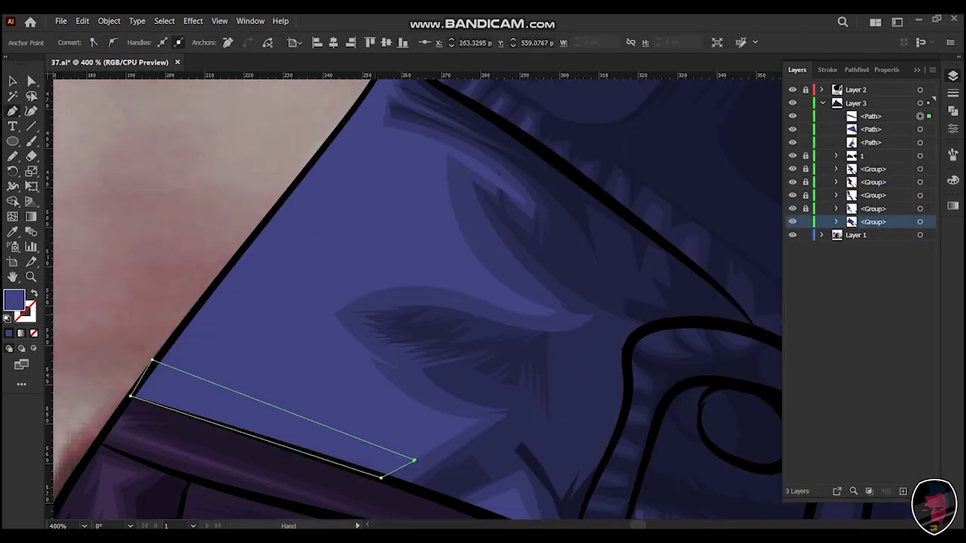
- Zoom in on the collar's outer edge and begin a new Pen path tracing along it
left_click_drag(529, 362, 93, 227)
key("ctrl+minus")
key("ctrl+minus")
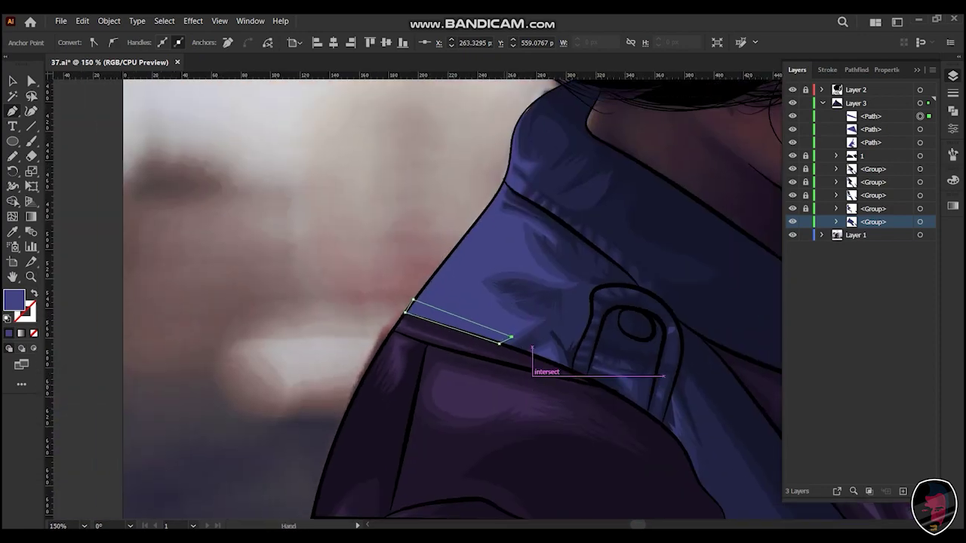
key("Escape")
key("ctrl+plus")
key("ctrl+plus")
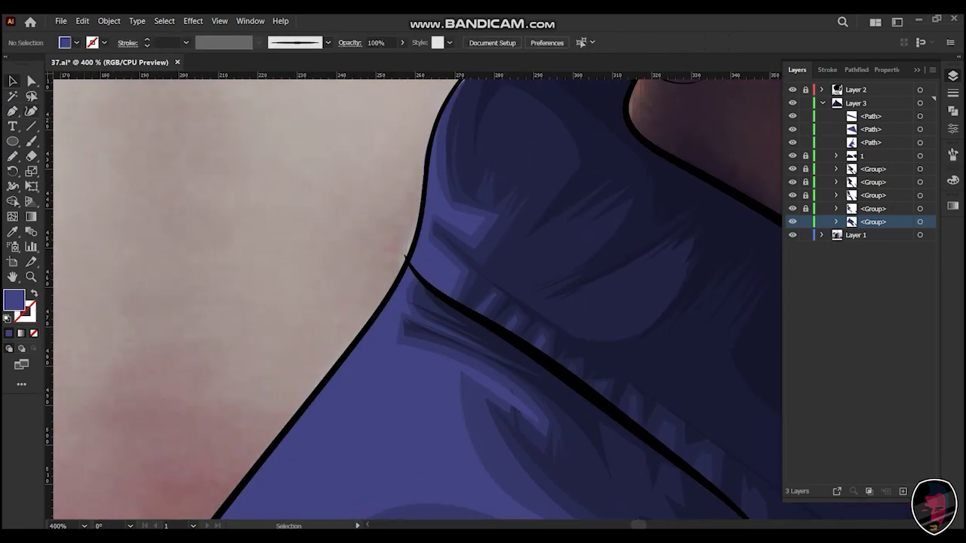
key("p")
key("ctrl+plus")
key("ctrl+plus")
scroll(414, 295, "up", 1)
left_click(400, 128)
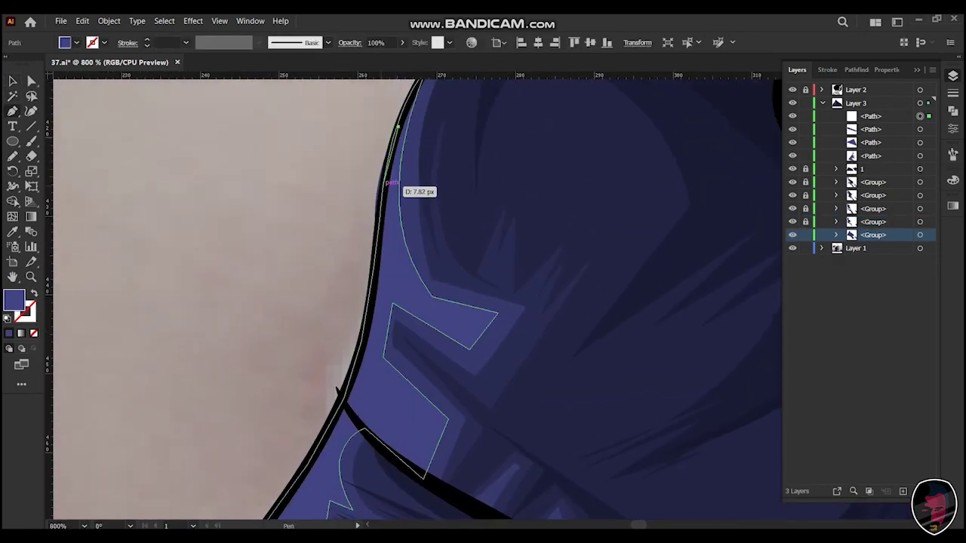
scroll(419, 260, "down", 2)
left_click(424, 302)
left_click_drag(424, 302, 514, 219)
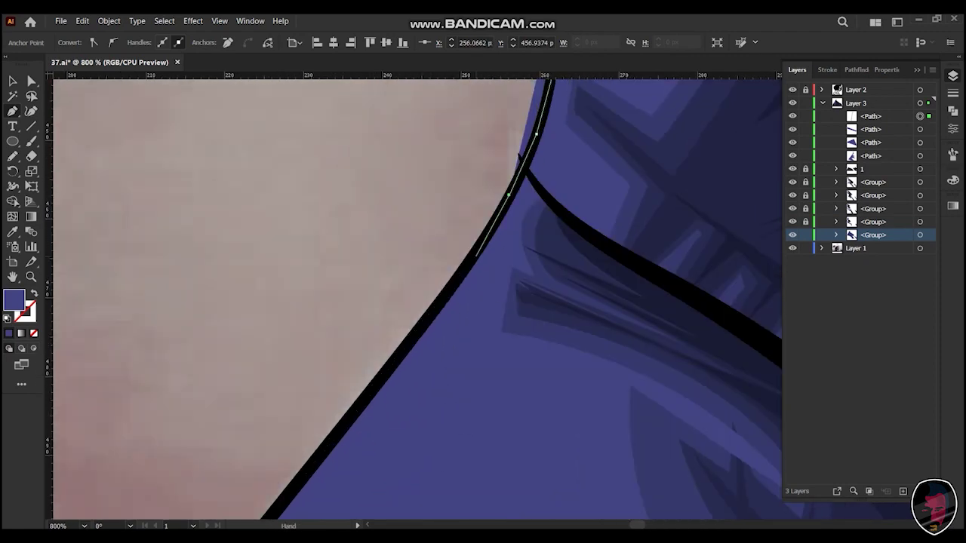
left_click(498, 261)
left_click_drag(526, 181, 492, 198)
left_click_drag(342, 398, 326, 387)
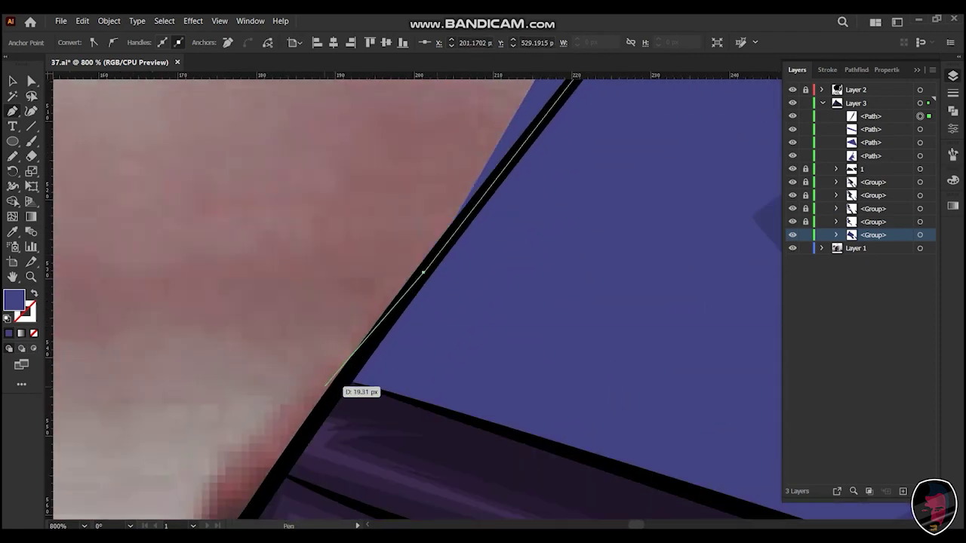
scroll(352, 368, "down", 3)
left_click_drag(420, 304, 463, 319)
- Extend the collar-edge highlight path with long, smooth curves curving inward from the edge
scroll(464, 319, "up", 2)
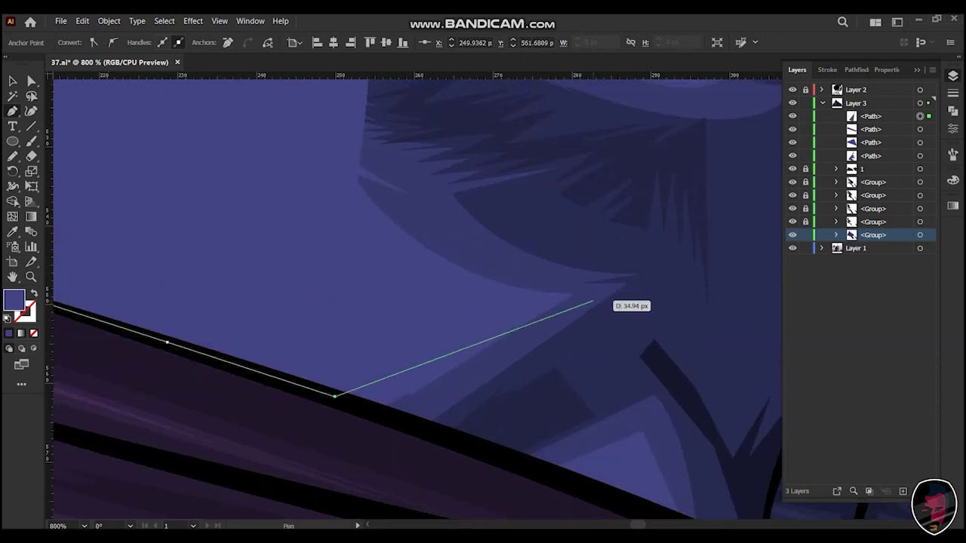
key("ctrl+minus")
scroll(423, 302, "up", 1)
left_click_drag(363, 288, 339, 189)
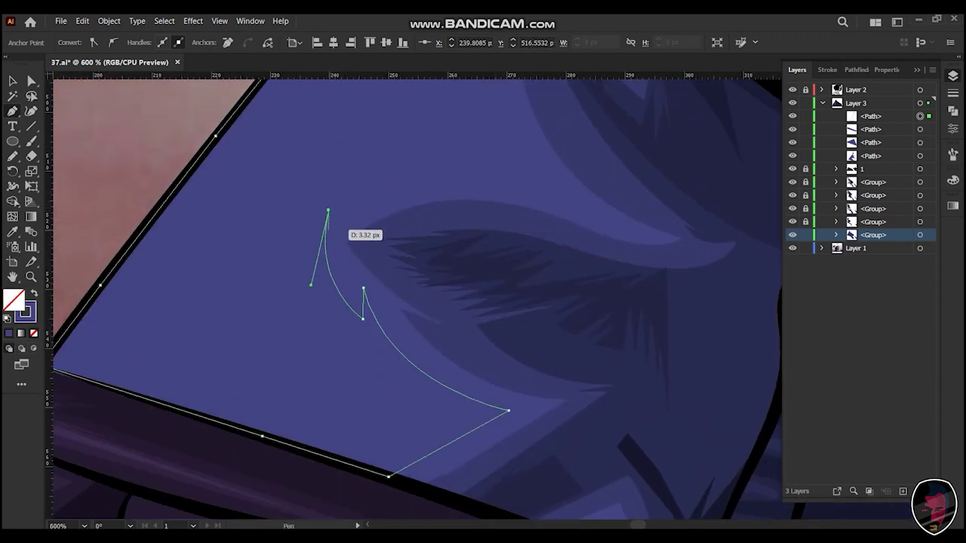
scroll(332, 226, "right", 3)
scroll(333, 226, "up", 1)
left_click_drag(413, 243, 610, 340)
scroll(431, 356, "up", 3)
scroll(431, 355, "left", 1)
left_click_drag(397, 231, 442, 92)
scroll(397, 248, "up", 3)
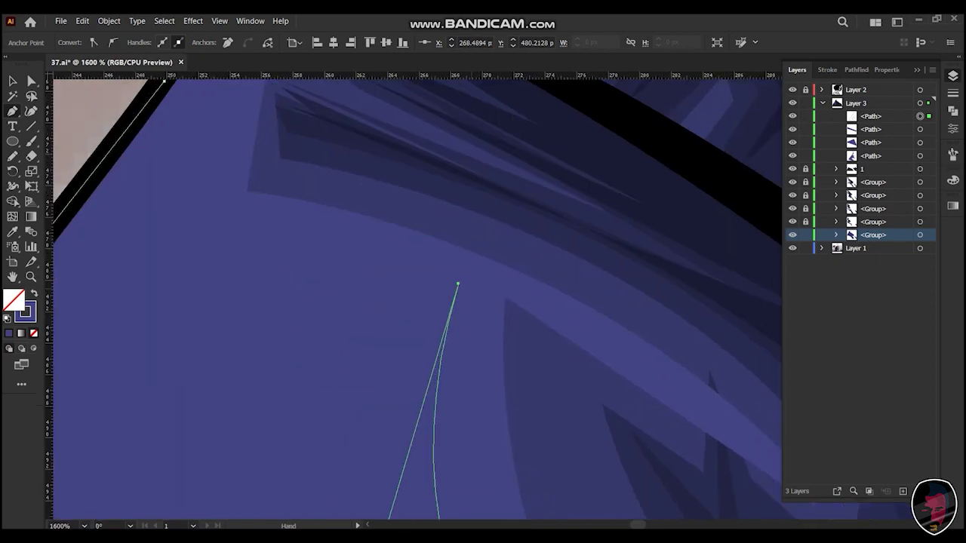
scroll(397, 247, "down", 2)
scroll(397, 248, "right", 2)
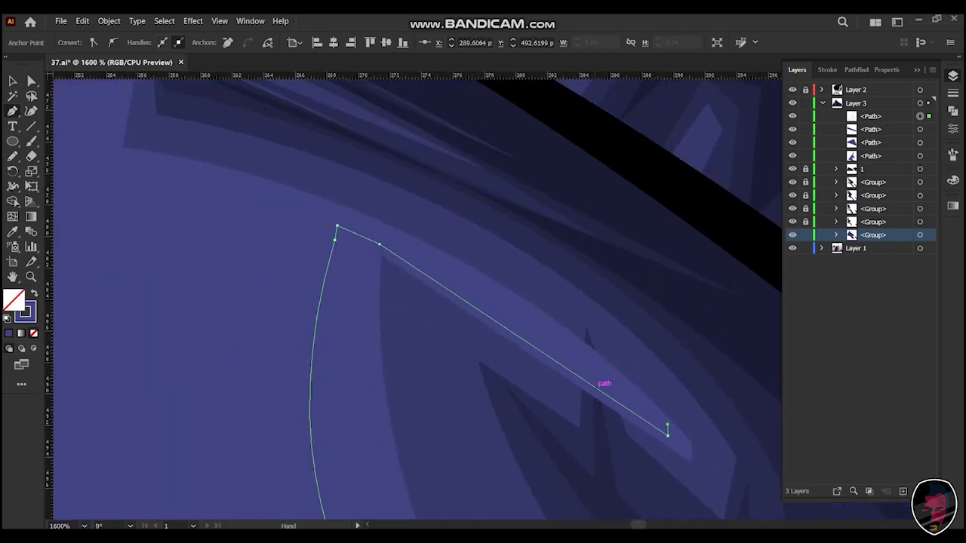
left_click_drag(443, 318, 268, 290)
scroll(268, 290, "up", 5)
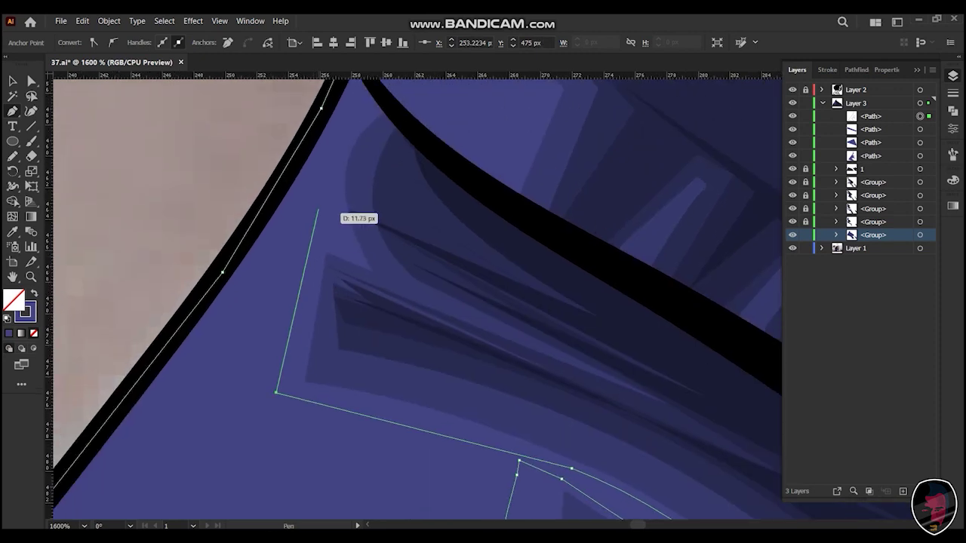
left_click(365, 373)
left_click_drag(394, 220, 466, 172)
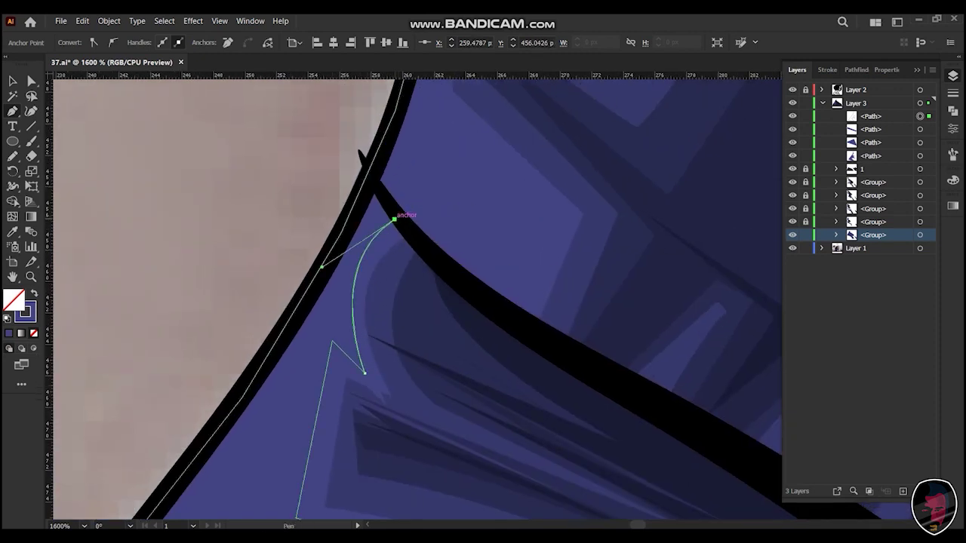
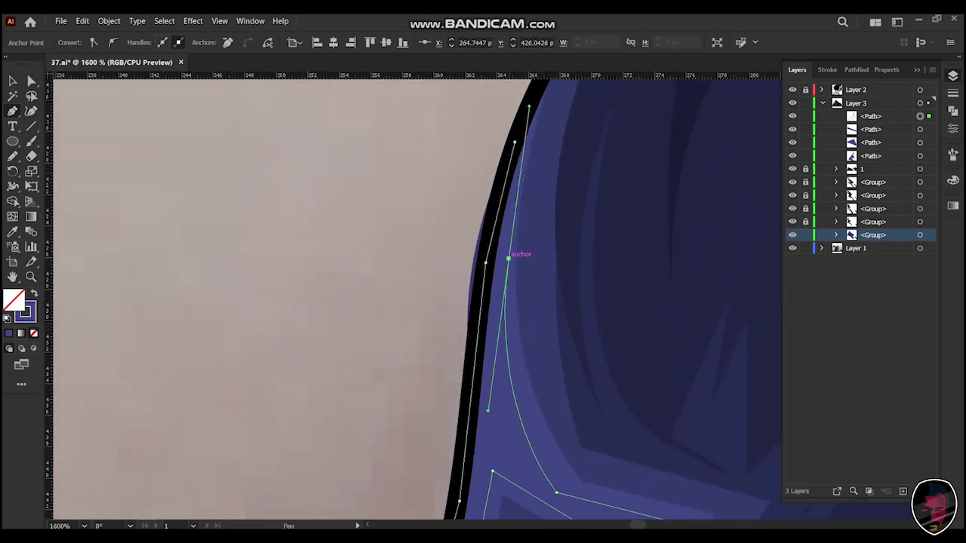
scroll(508, 258, "up", 3)
- Complete the purple shading path along the black collar outline, then switch to Direct Selection
key("shift+x")
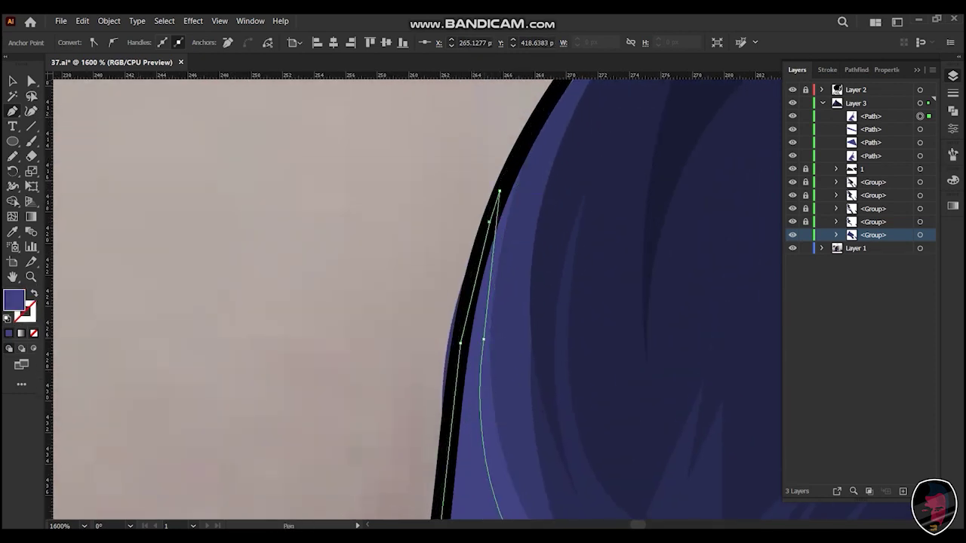
scroll(493, 413, "down", 5)
key("a")
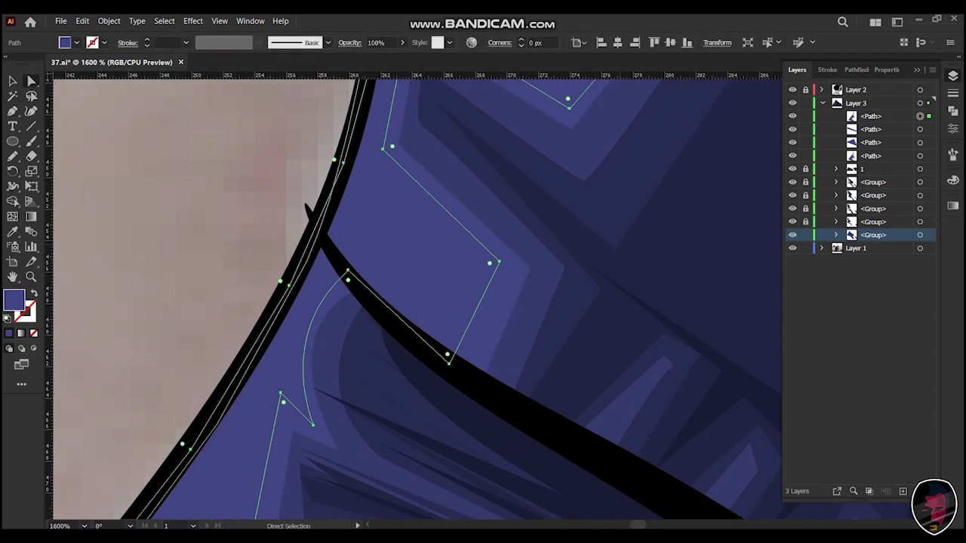
- Open and dismiss Recolor Artwork, fit the artboard in view, and hide the background photo
left_click(472, 42)
left_click(520, 470)
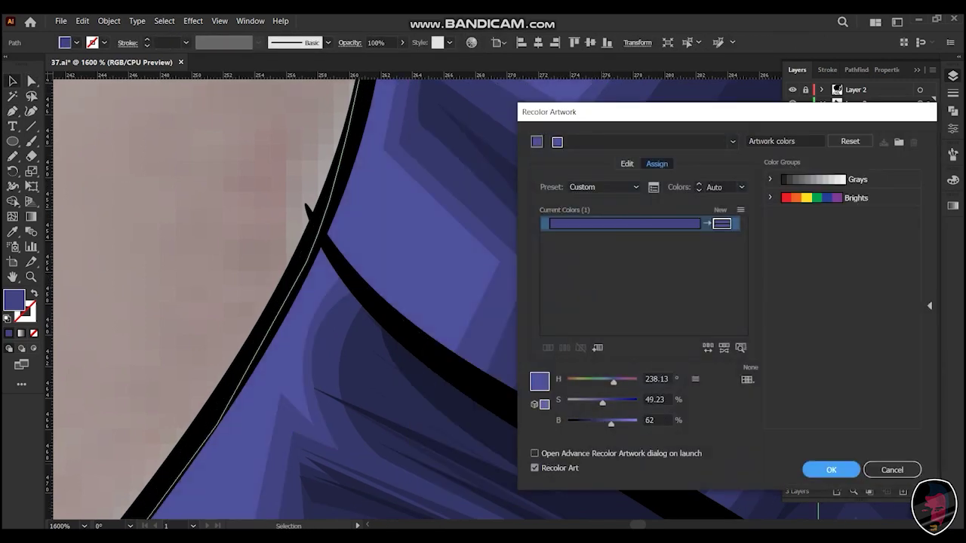
key("Return")
key("ctrl+0")
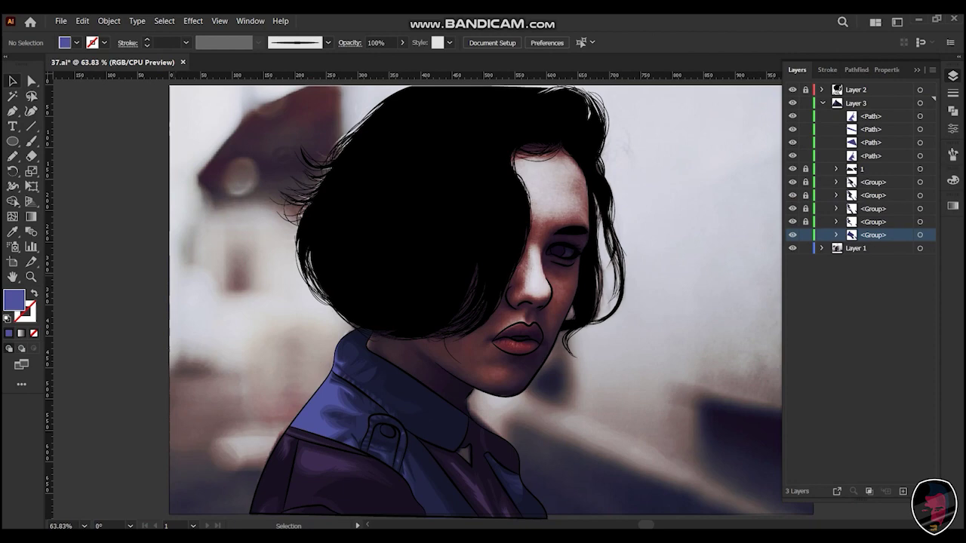
left_click(793, 248)
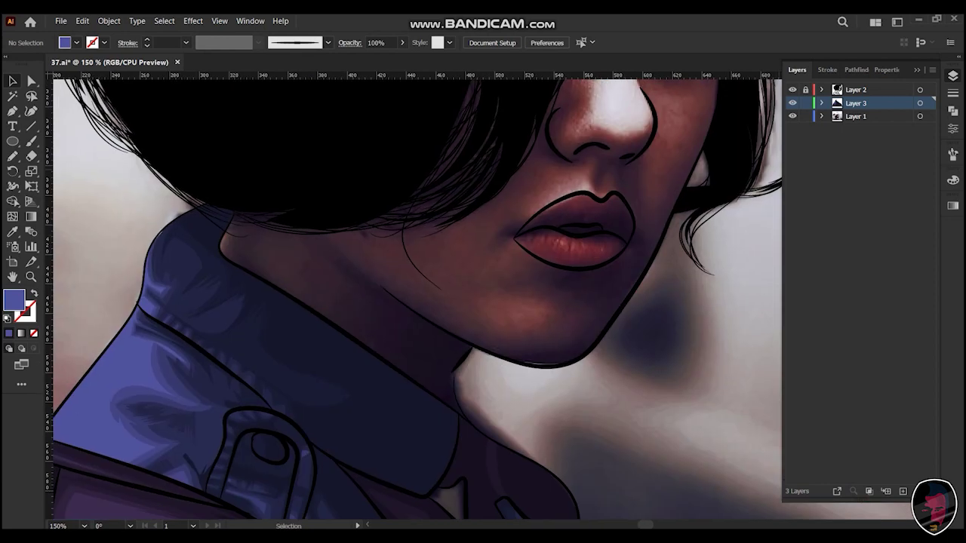
- Move the new Layer 4 below Layer 3 in the Layers panel
left_click_drag(856, 102, 856, 120)
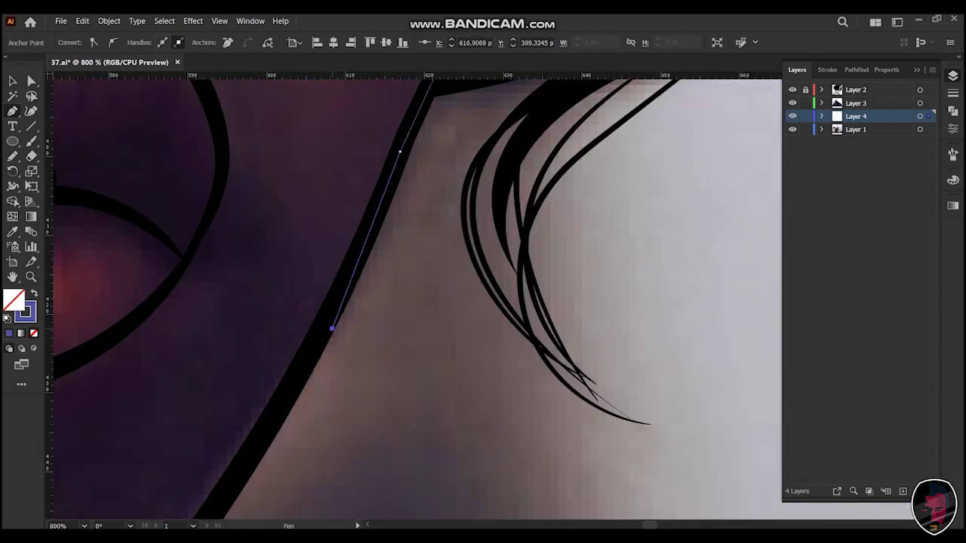
- Trace the jaw, chin and neck edge with Pen anchors and close the face path
mouse_move(333, 328)
left_mouse_down()
mouse_move(400, 261)
mouse_move(461, 336)
mouse_move(434, 317)
left_mouse_up()
left_click(713, 300)
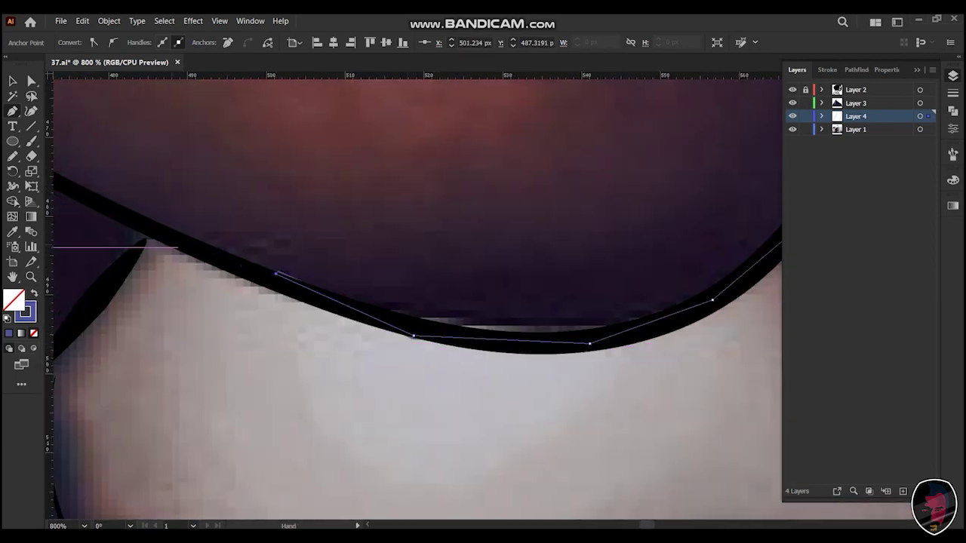
left_click_drag(207, 249, 604, 185)
left_click(453, 287)
left_click_drag(516, 509, 449, 378)
scroll(450, 378, "down", 3)
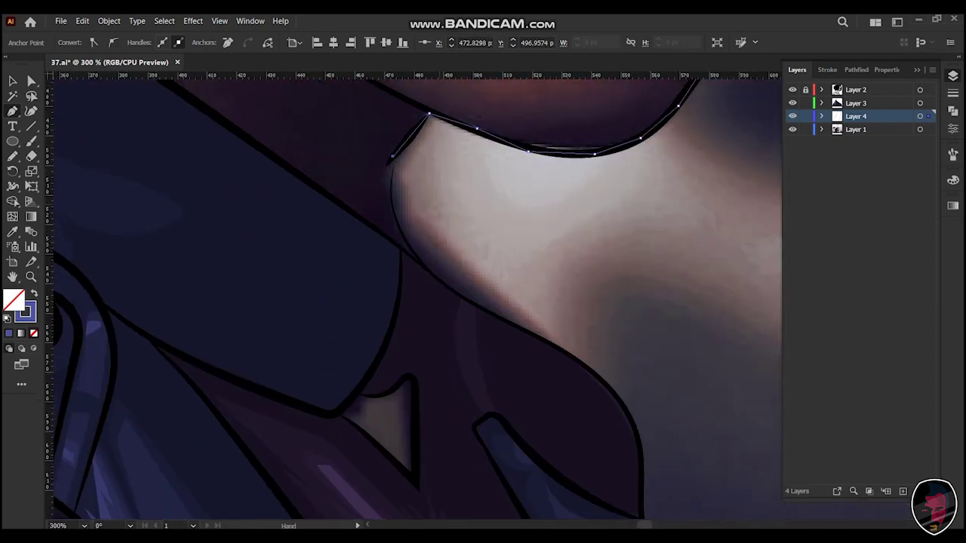
left_click(411, 461)
mouse_move(323, 207)
left_mouse_down()
mouse_move(380, 414)
mouse_move(440, 212)
mouse_move(136, 154)
left_mouse_up()
left_click(445, 212)
- Fill the face shape with the photo's skin colour using the Eyedropper, then deselect
left_click(446, 279)
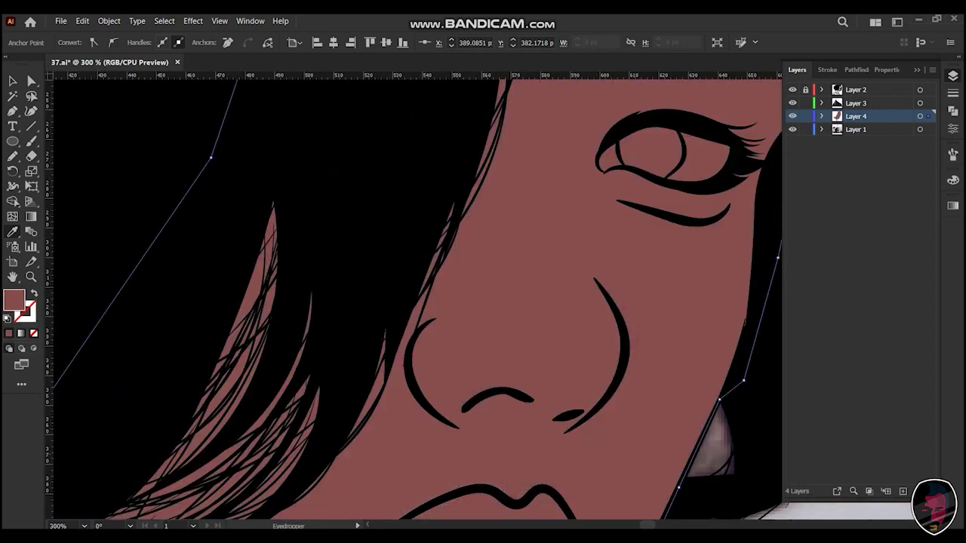
key("v")
key("ctrl+shift+a")
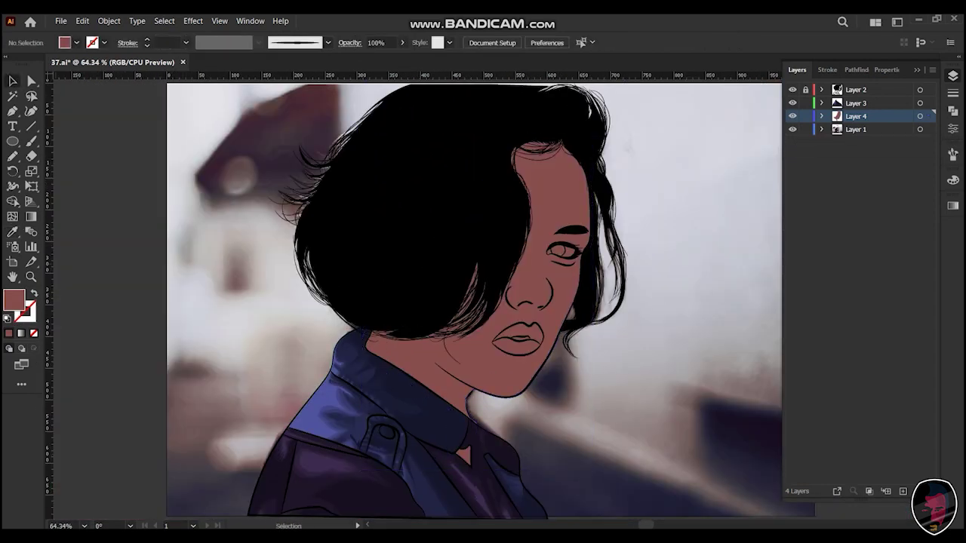